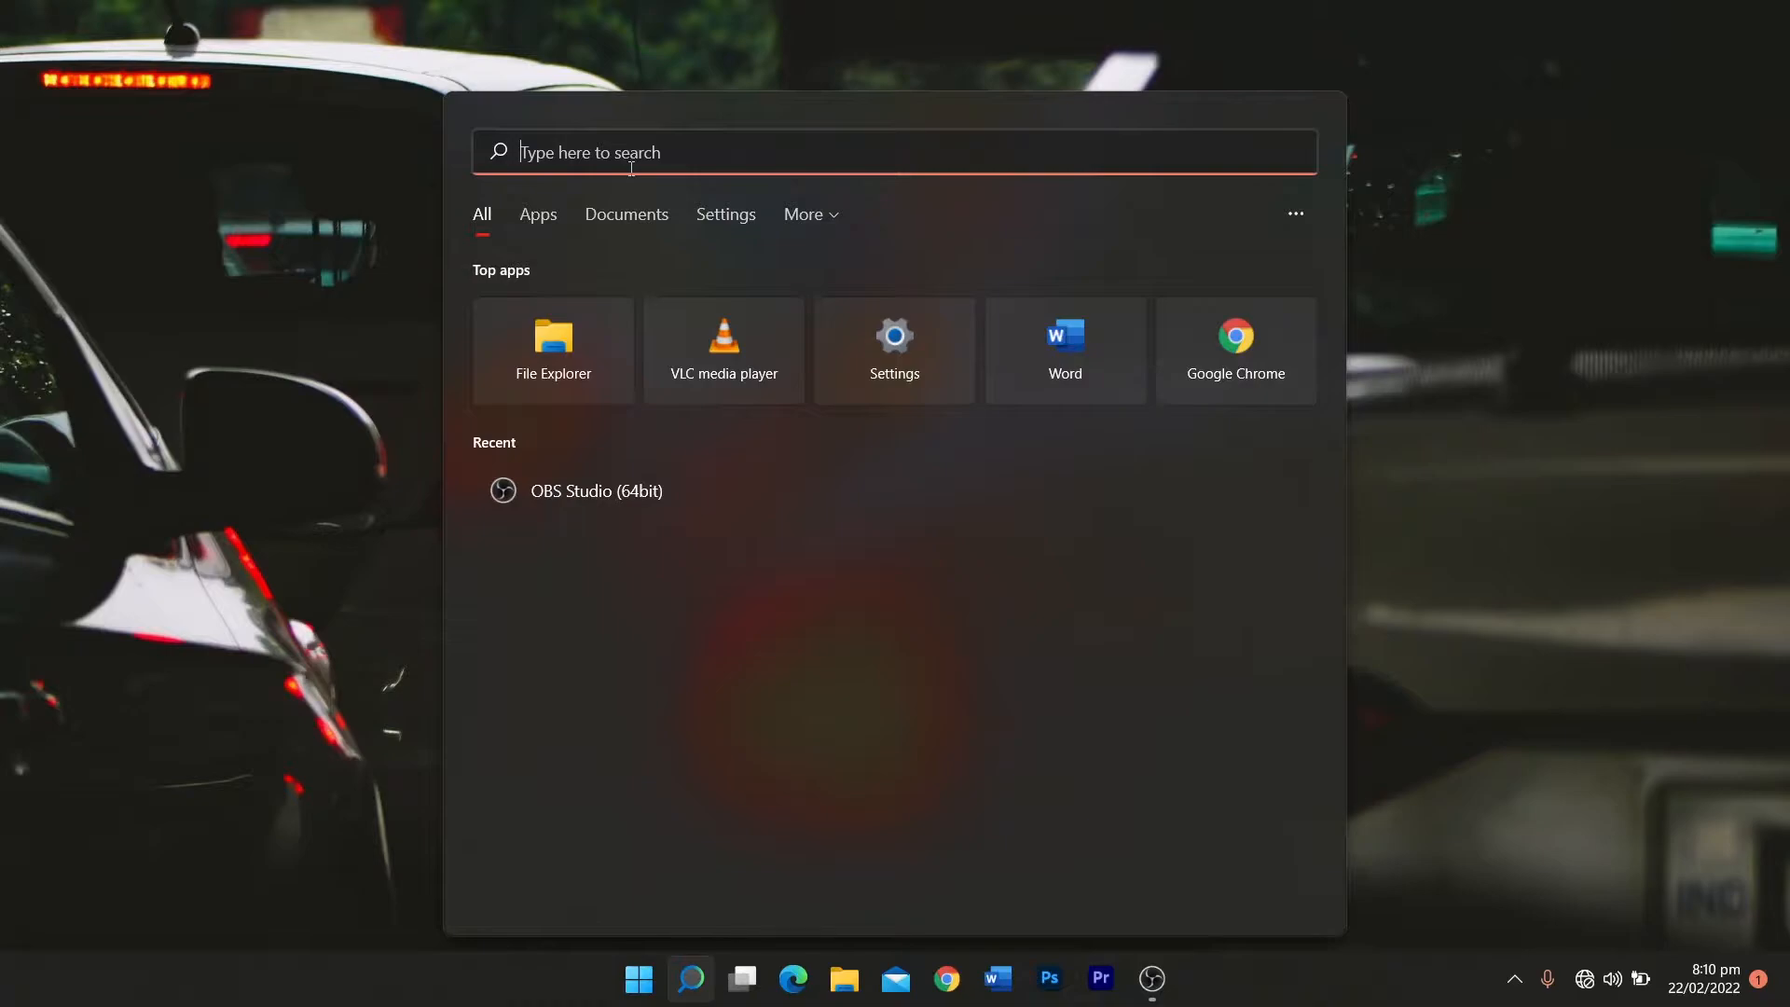
# - Open the Run dialog and launch System Configuration with the command msconfig
pyautogui.write('e')
pyautogui.press('BackSpace')
pyautogui.write('run')
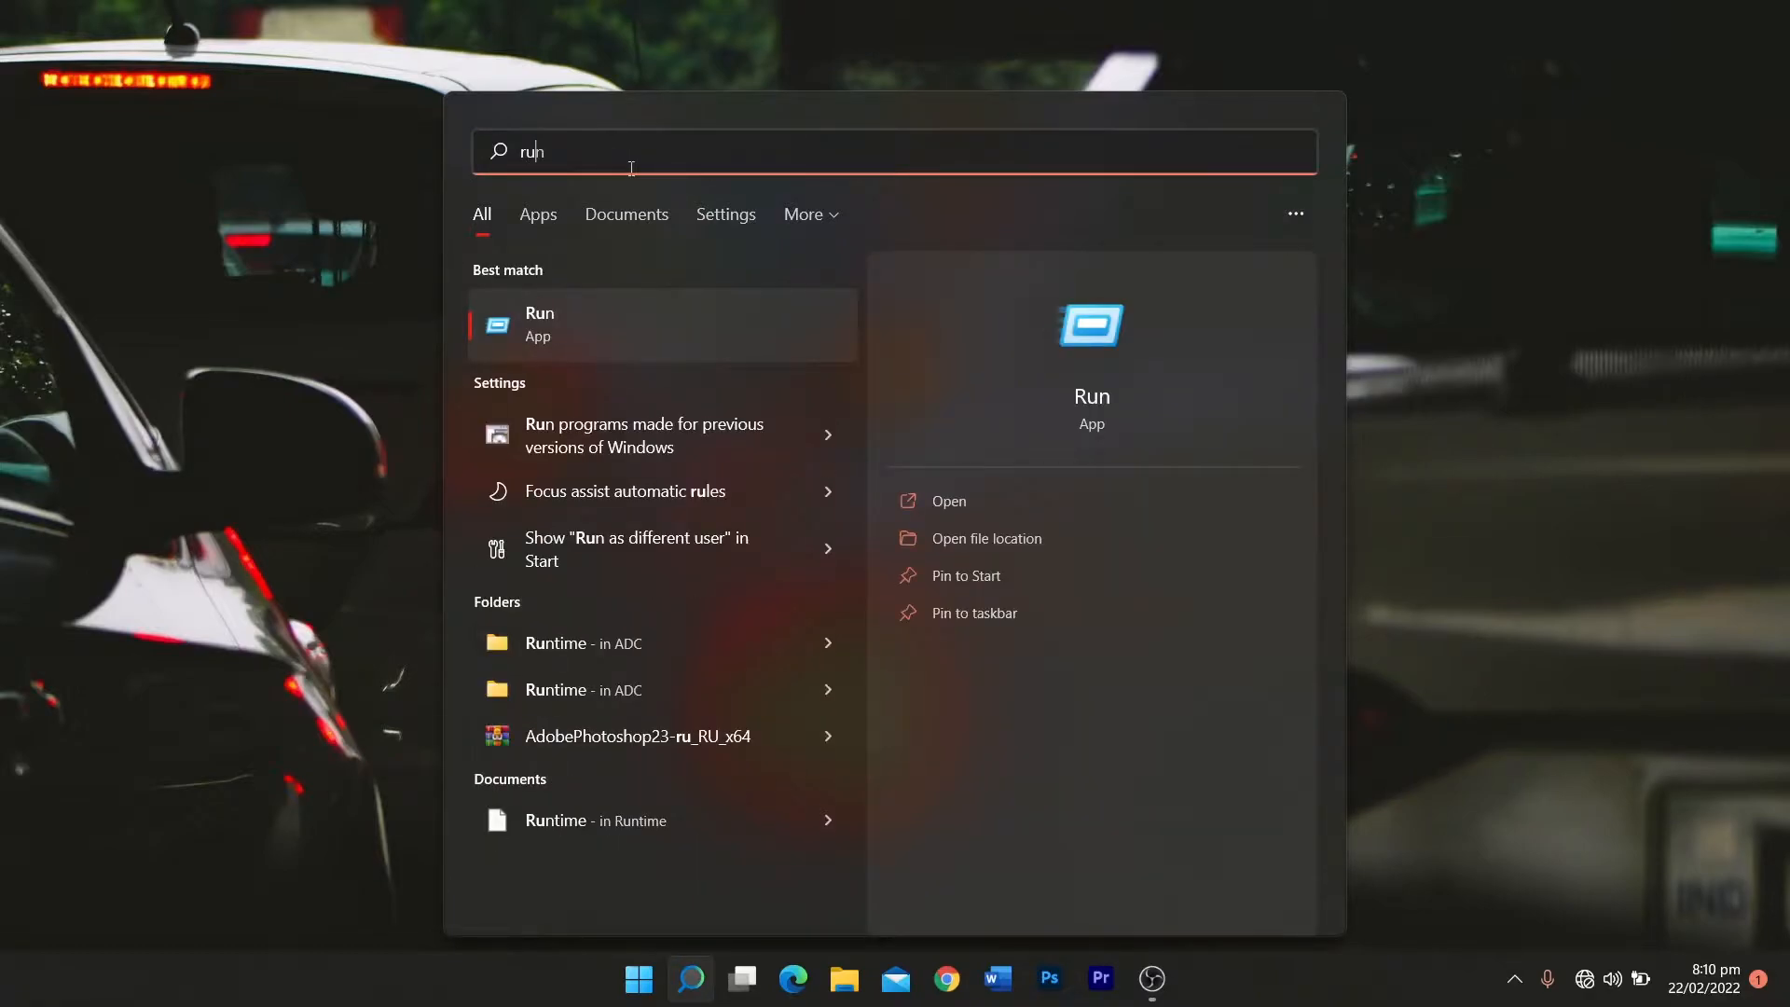
pyautogui.click(556, 351)
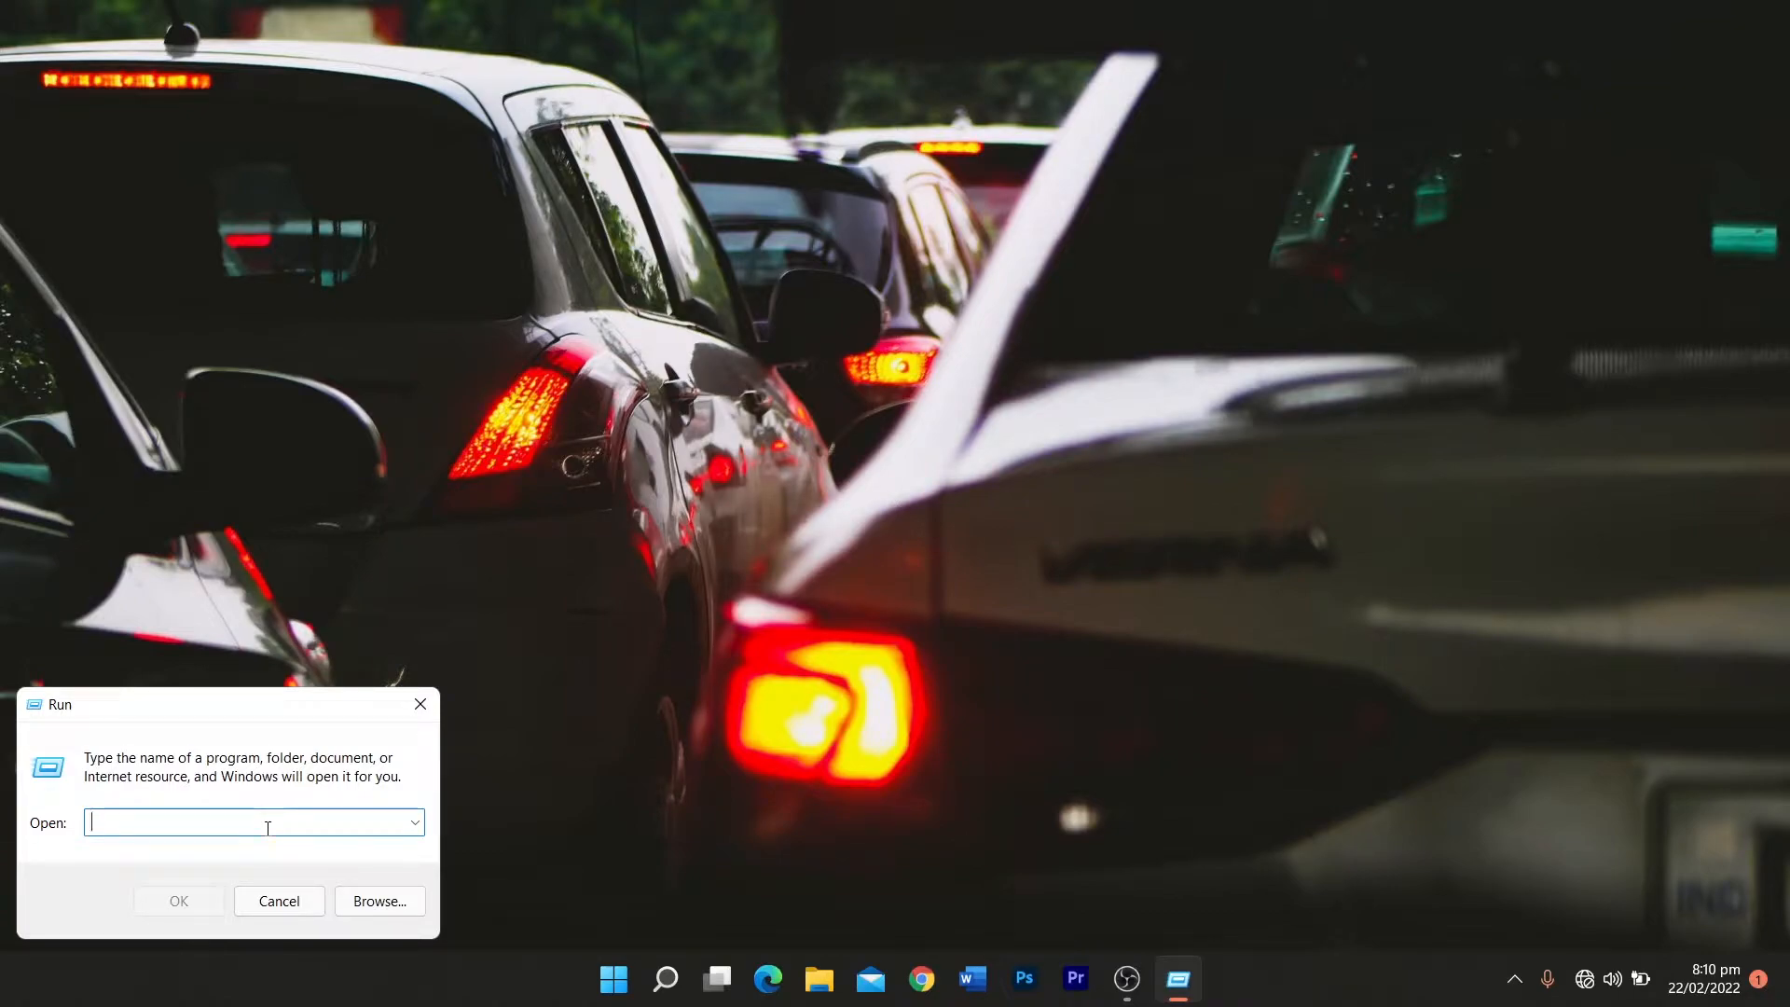
pyautogui.write('ms')
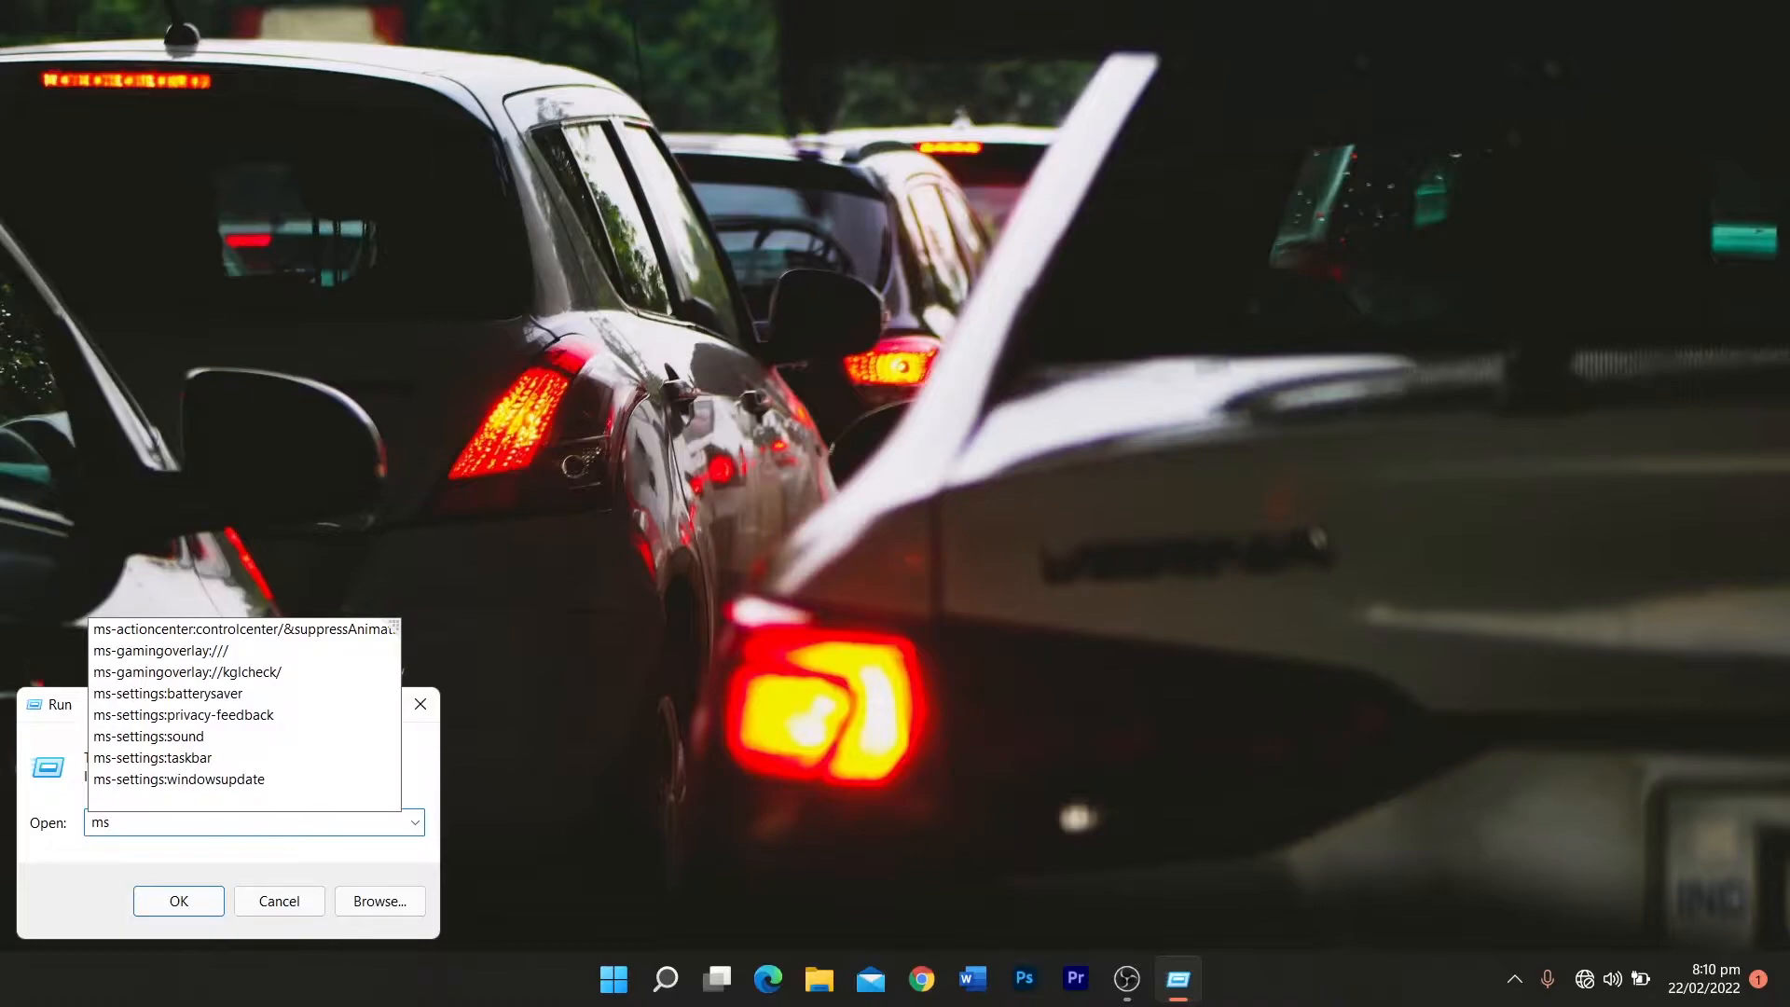
pyautogui.write('config')
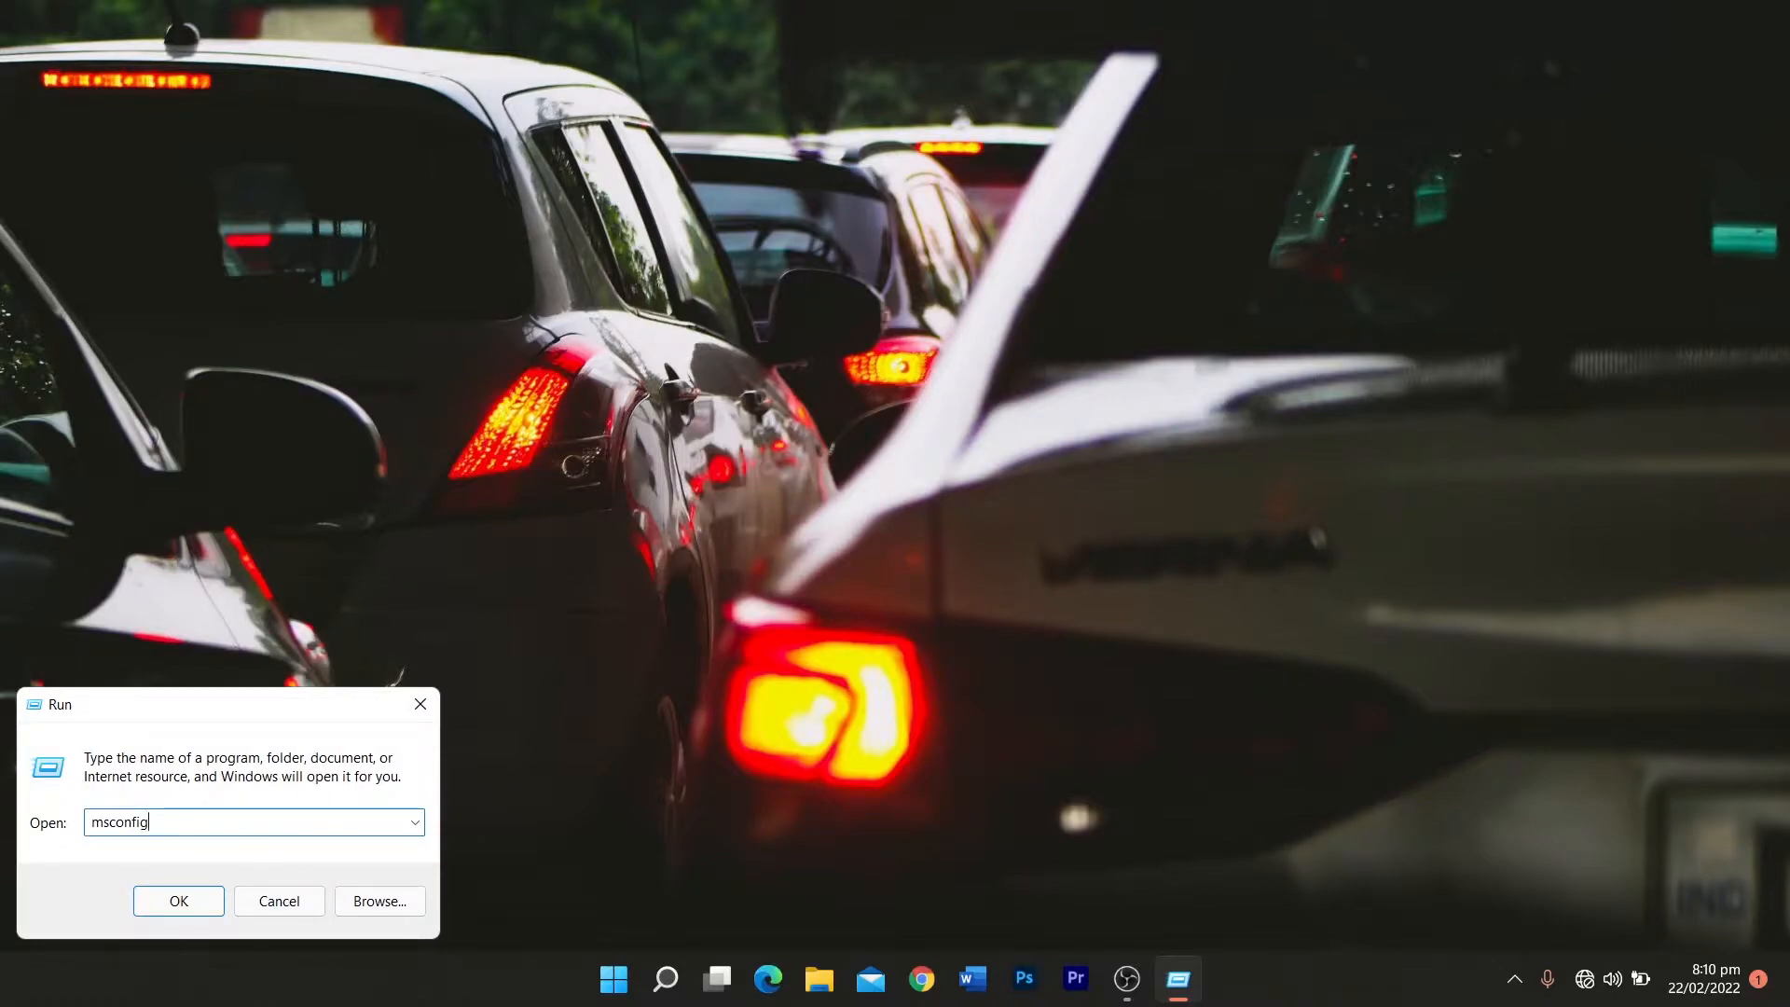
pyautogui.click(173, 903)
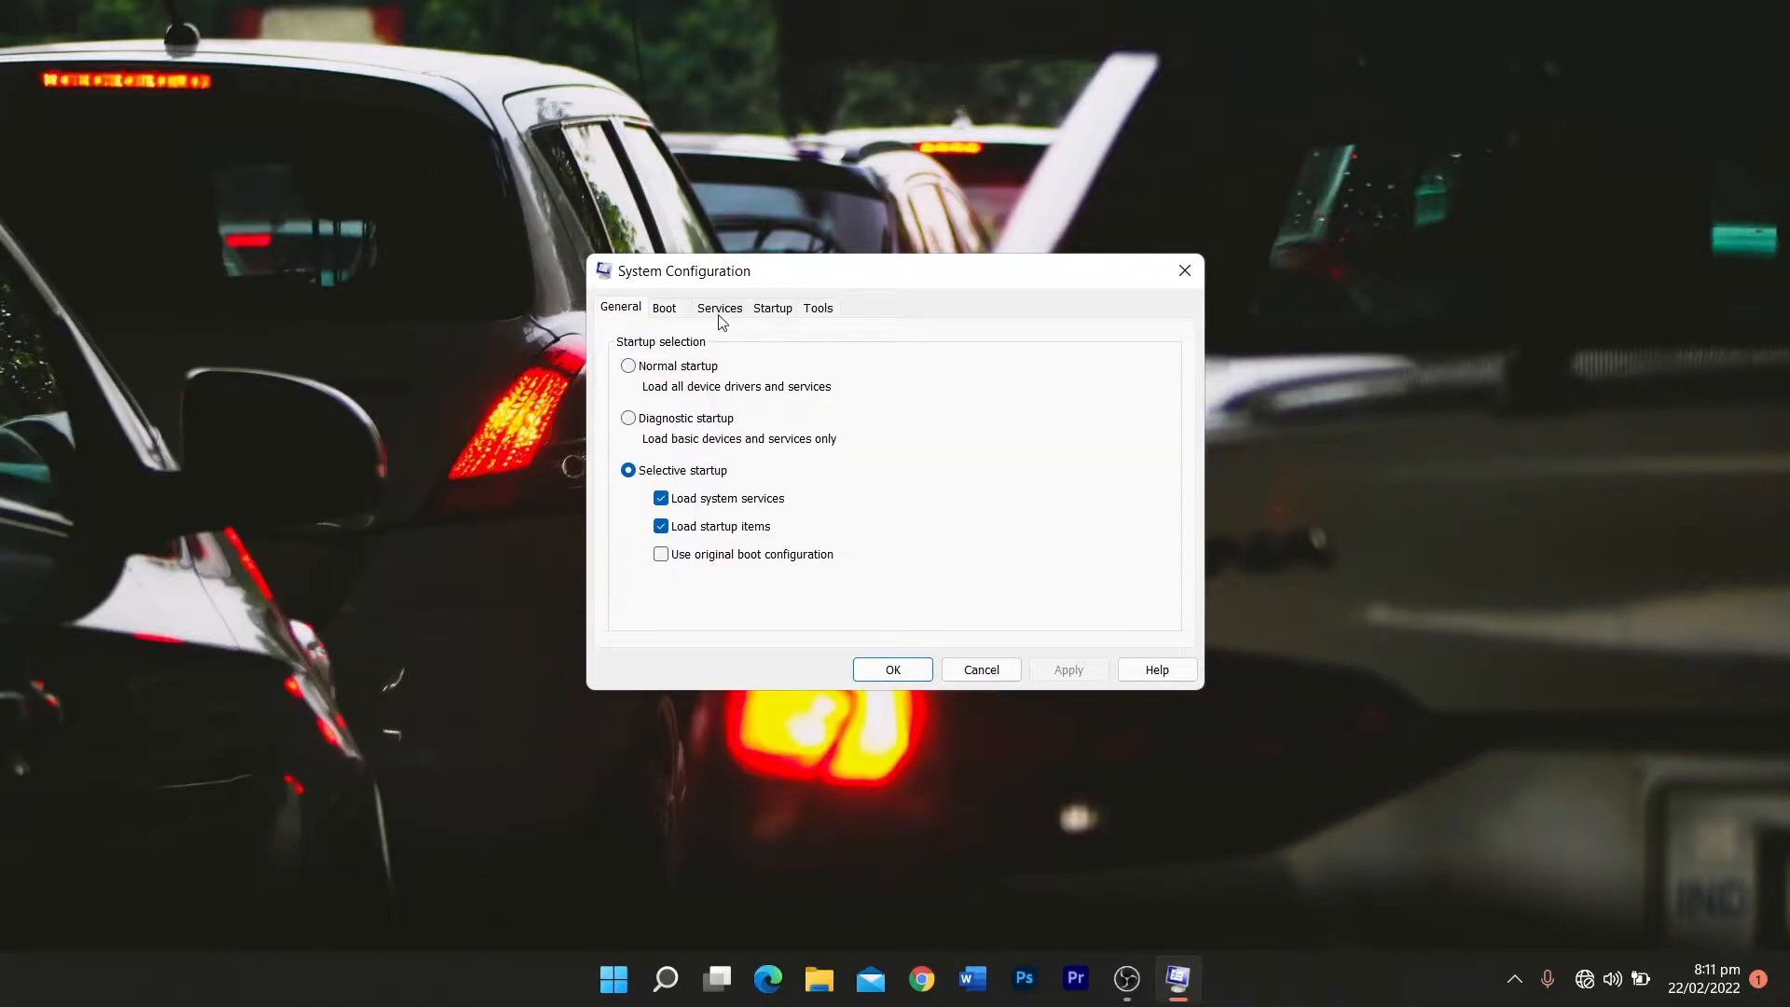
# - Open the advanced boot options for Windows 11 and check the CPU's logical processor count in Task Manager
pyautogui.click(669, 310)
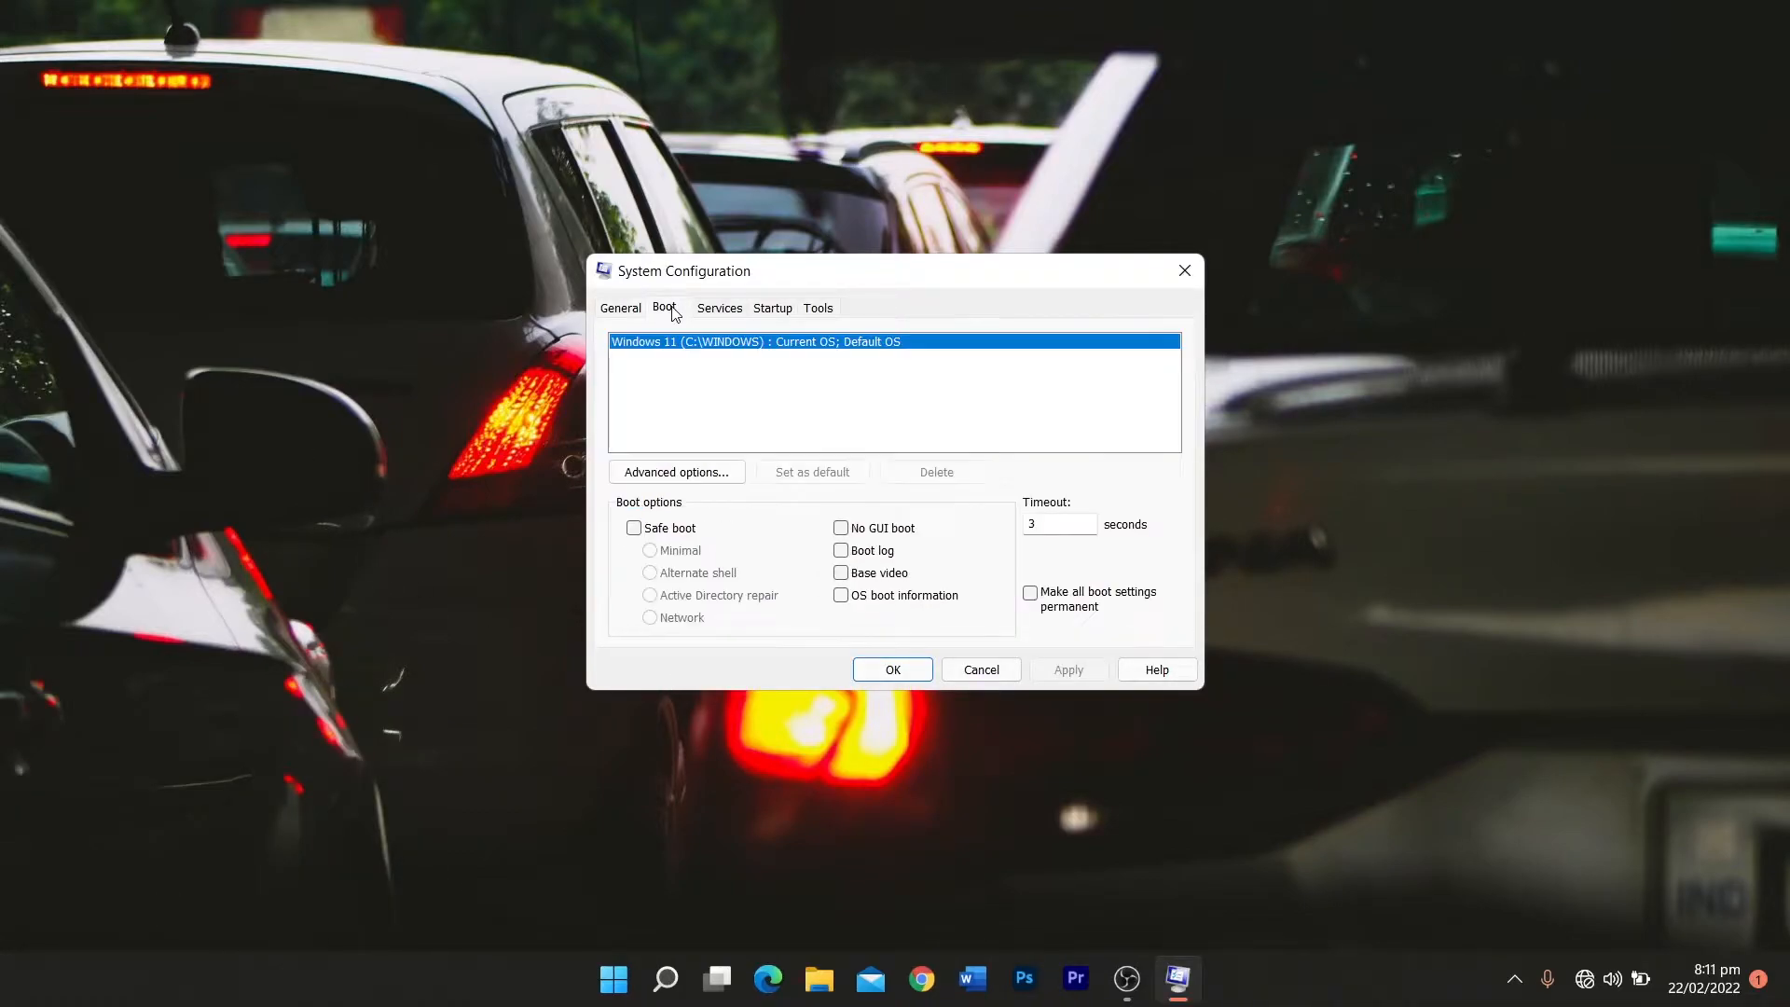
pyautogui.click(678, 476)
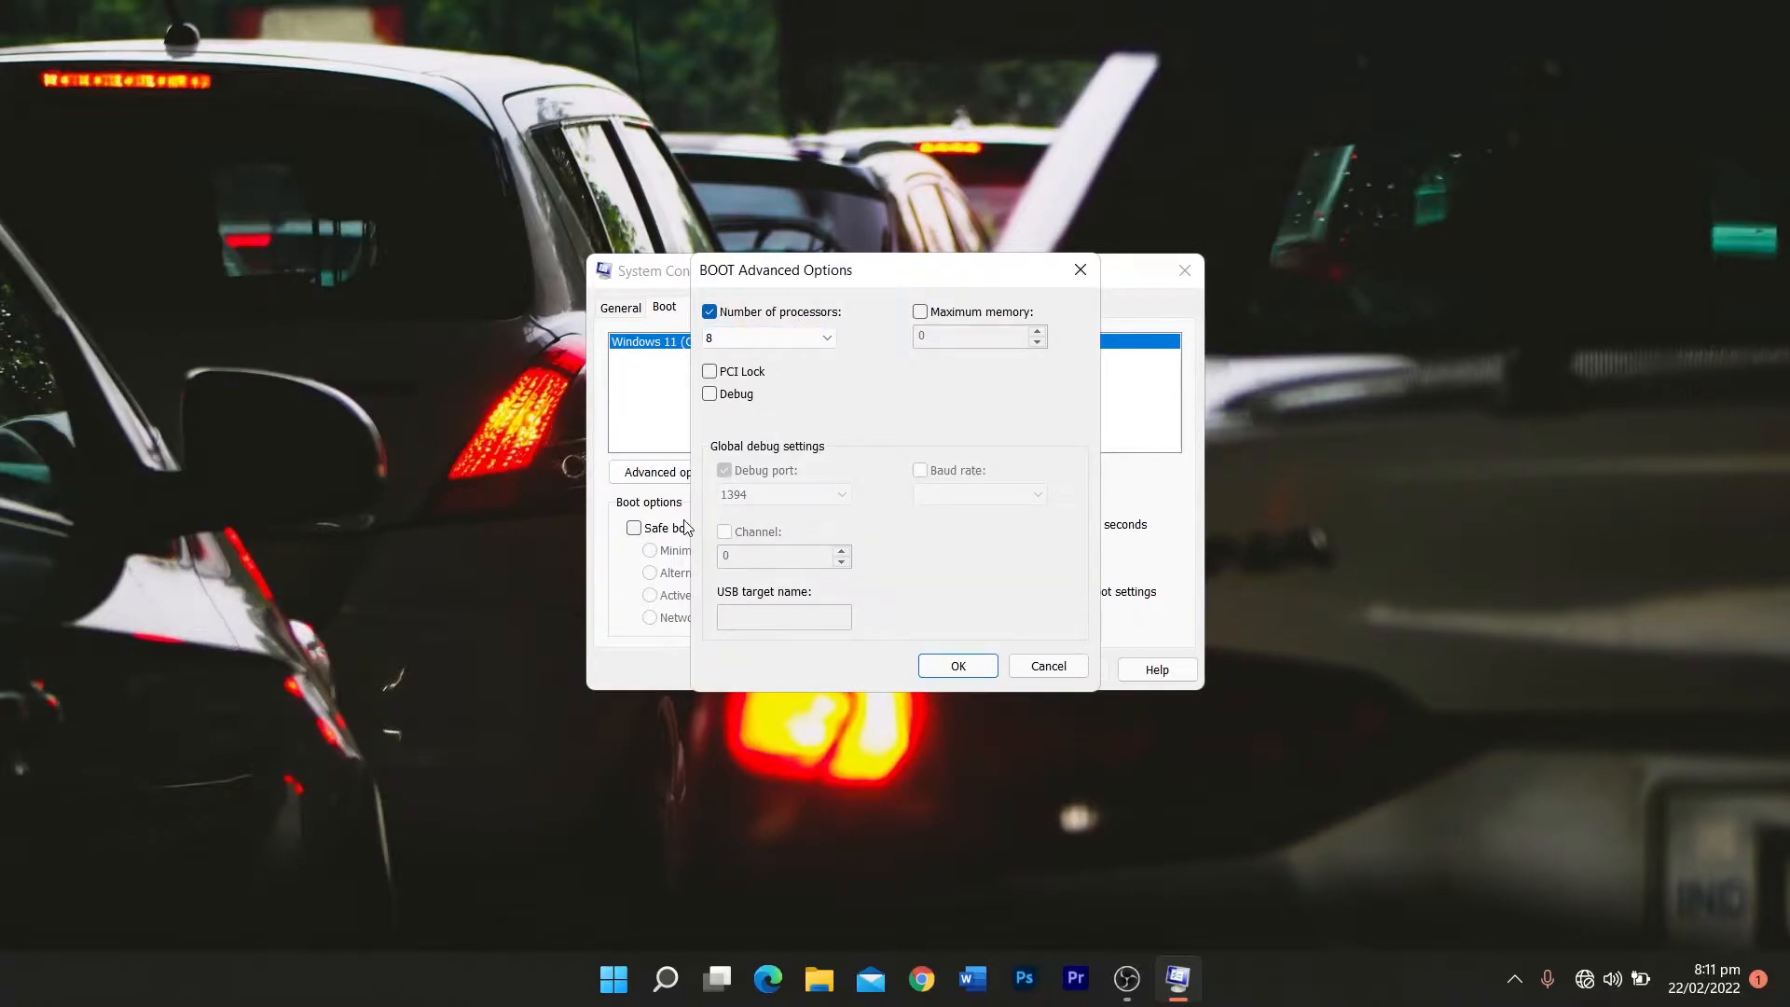
pyautogui.hotkey('ctrl', 'shift', 'Escape')
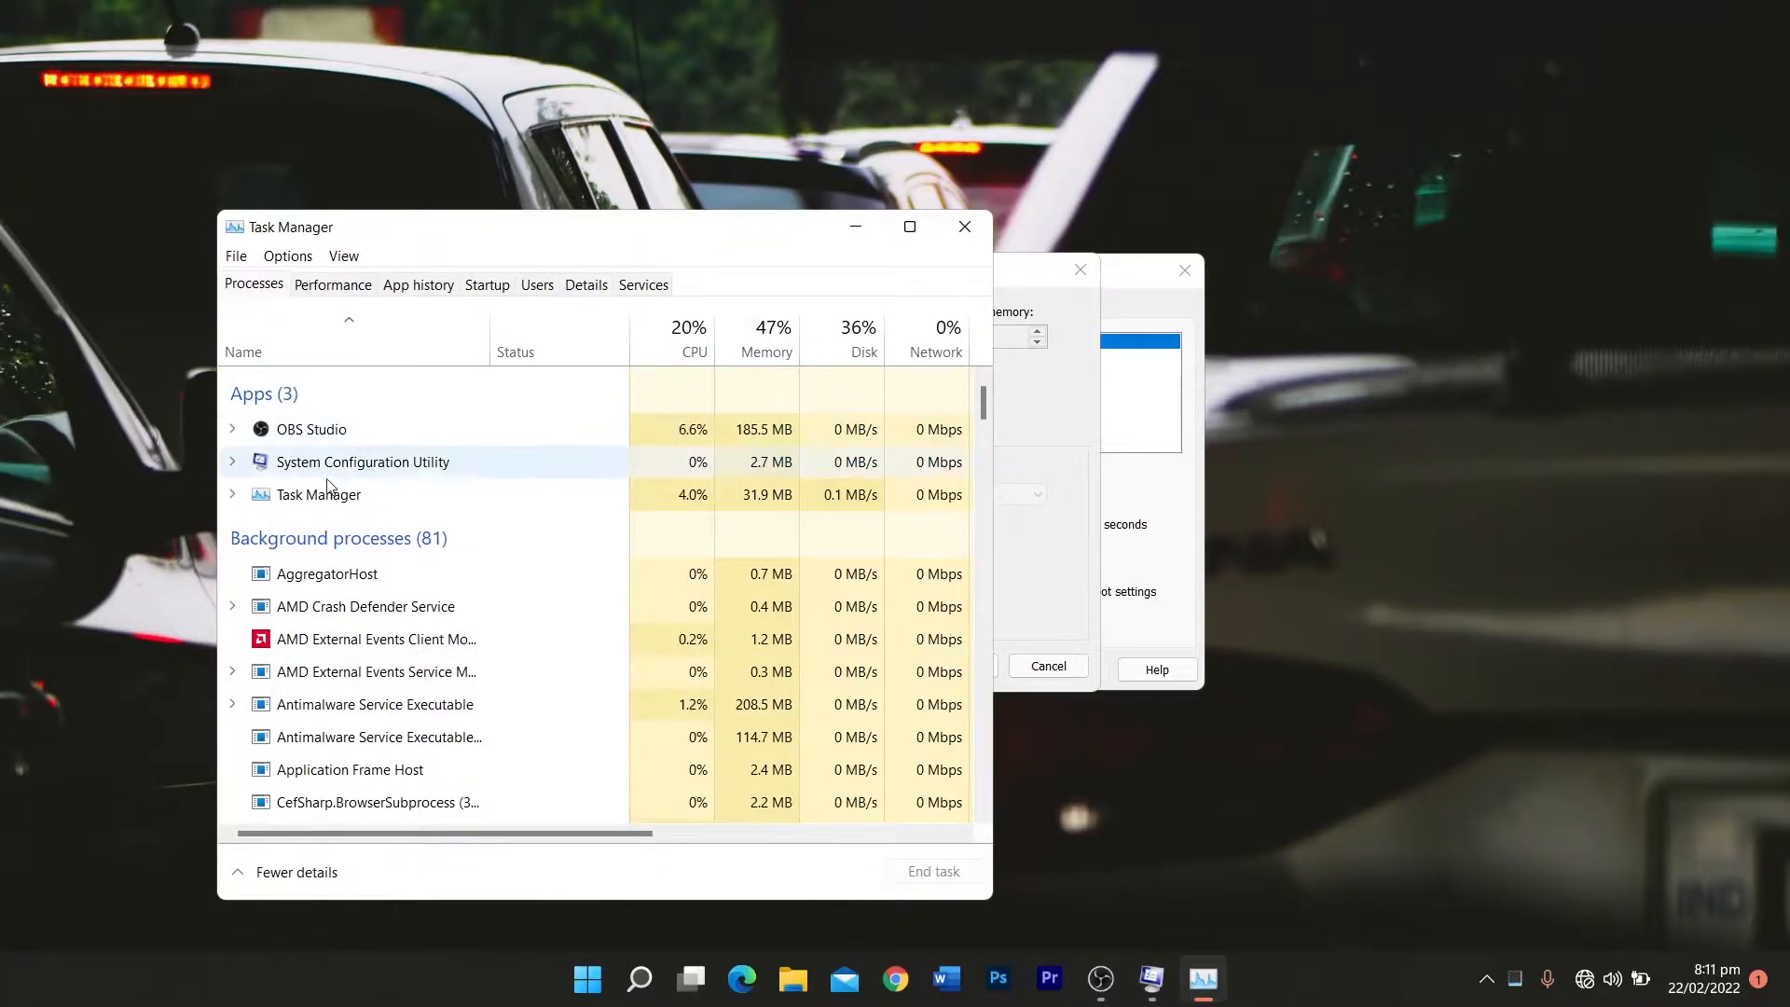
pyautogui.click(346, 287)
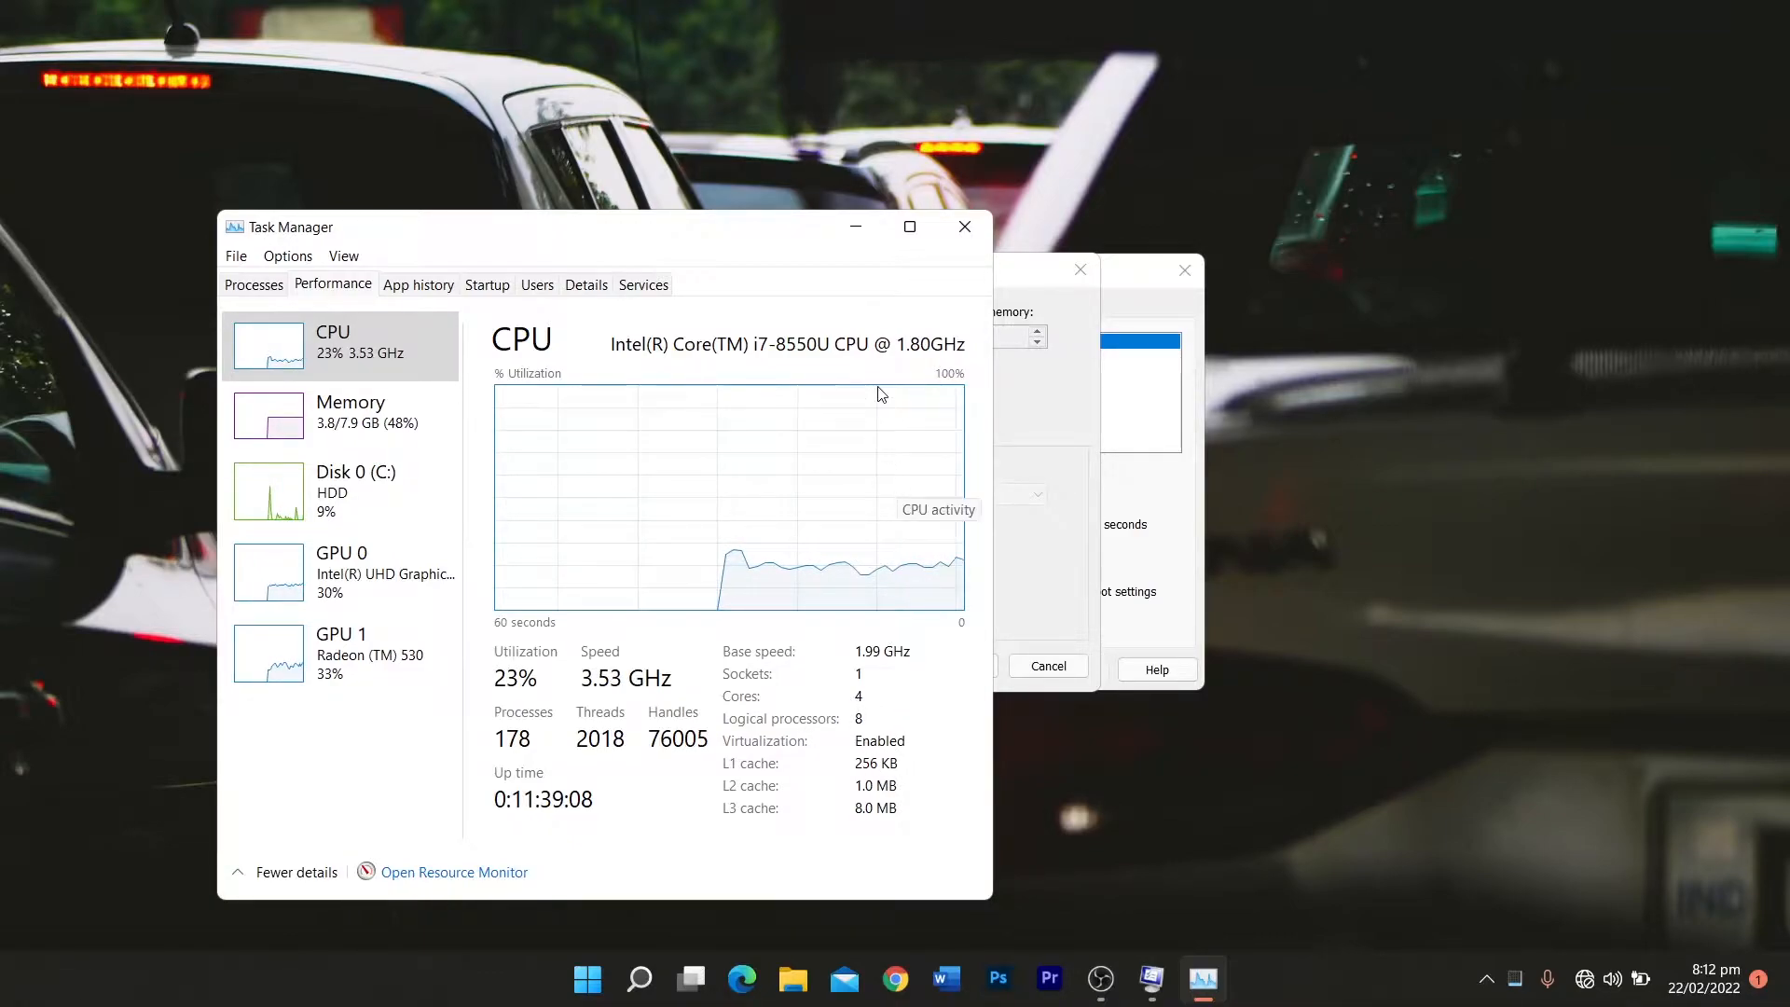
pyautogui.click(854, 233)
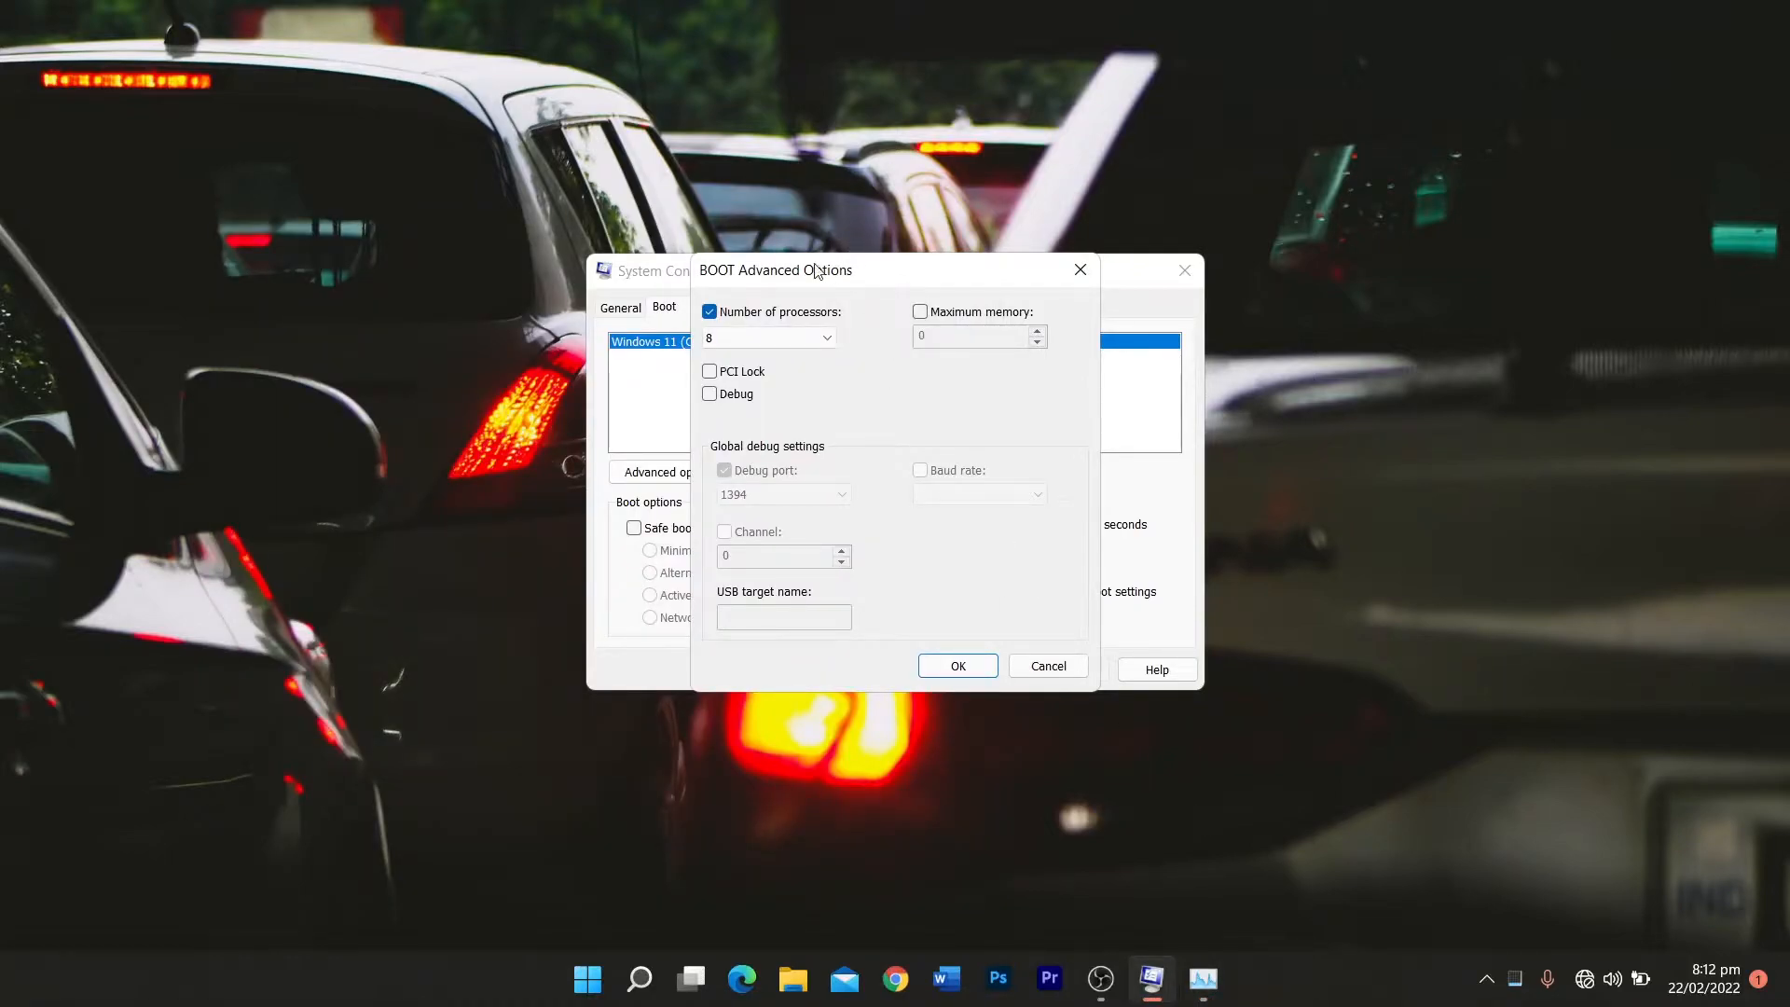
# - Set the number of processors used at boot to 8 and accept the advanced boot options
pyautogui.click(769, 341)
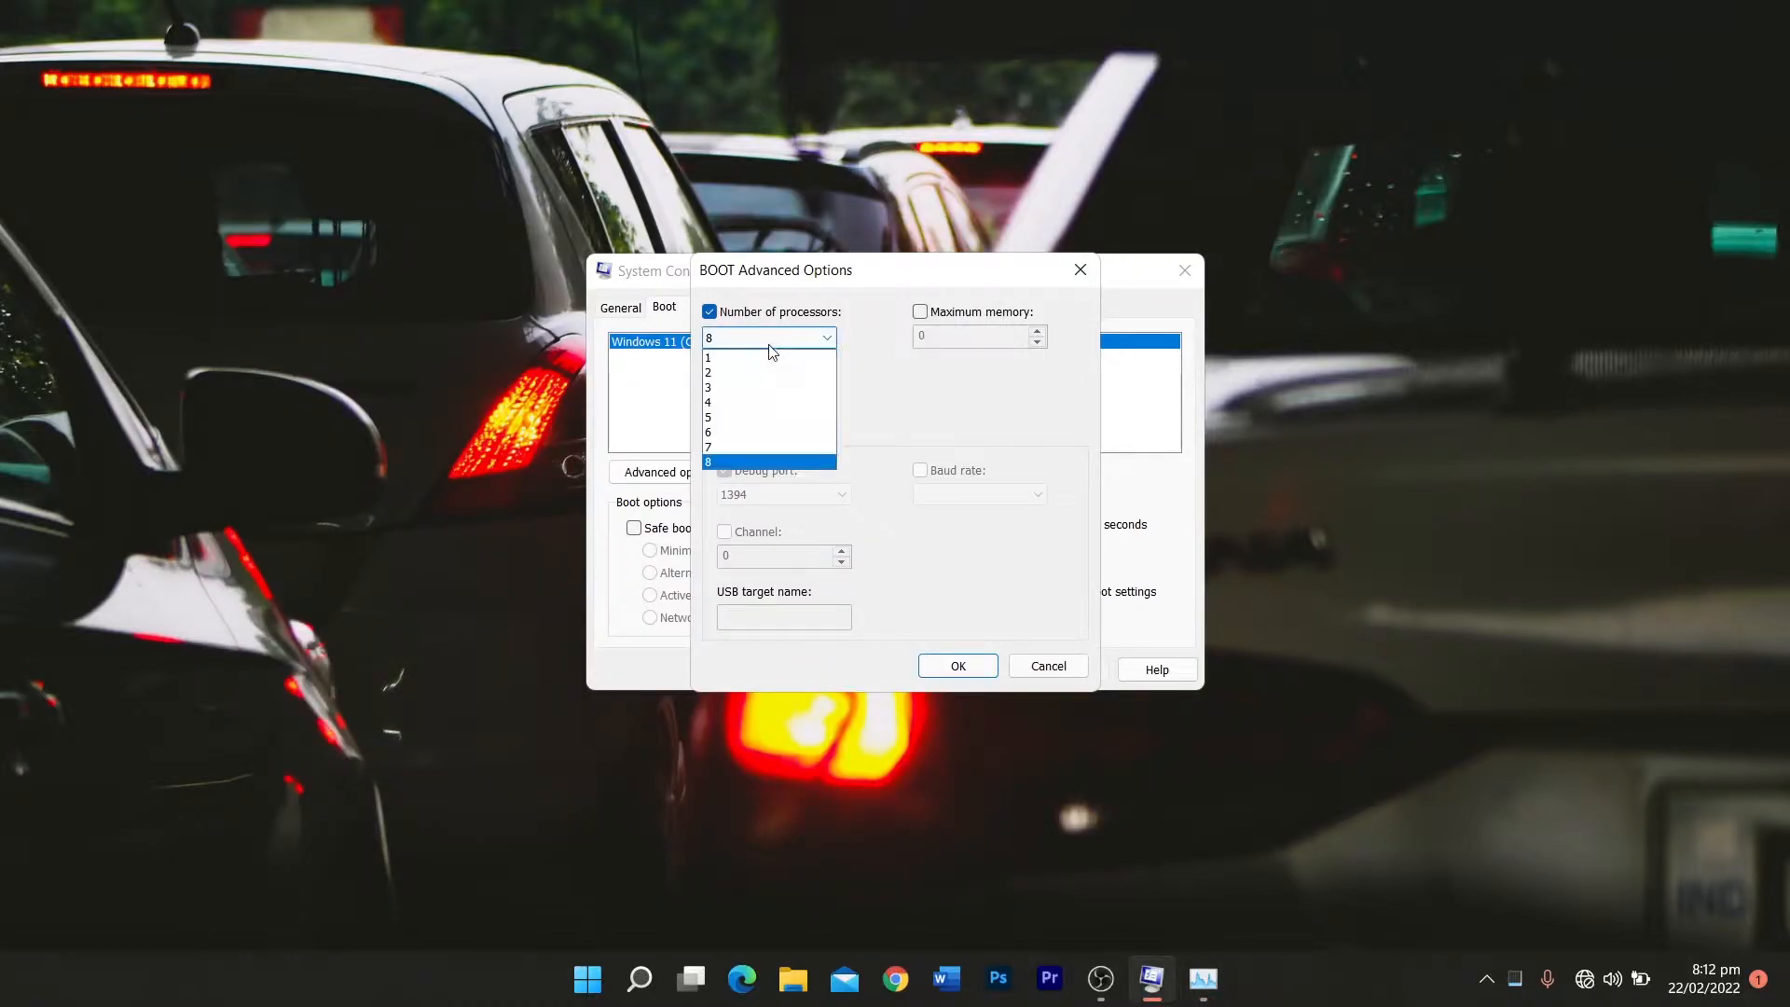
pyautogui.click(778, 461)
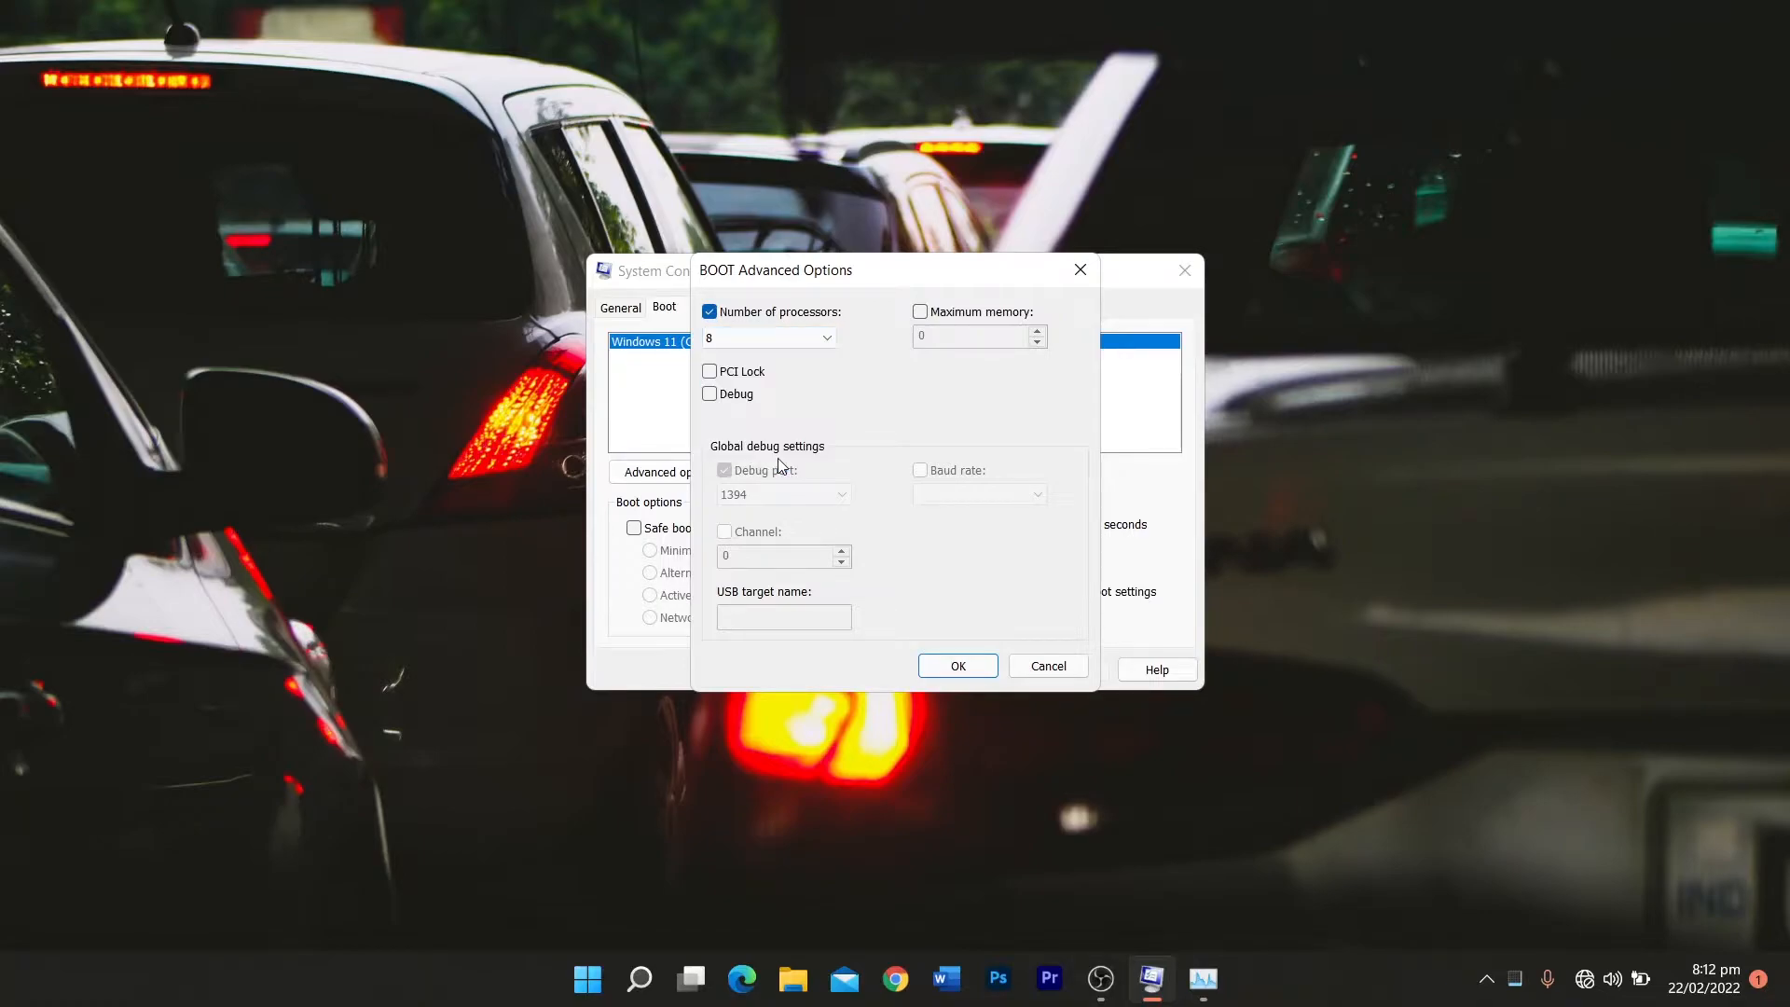
pyautogui.click(975, 669)
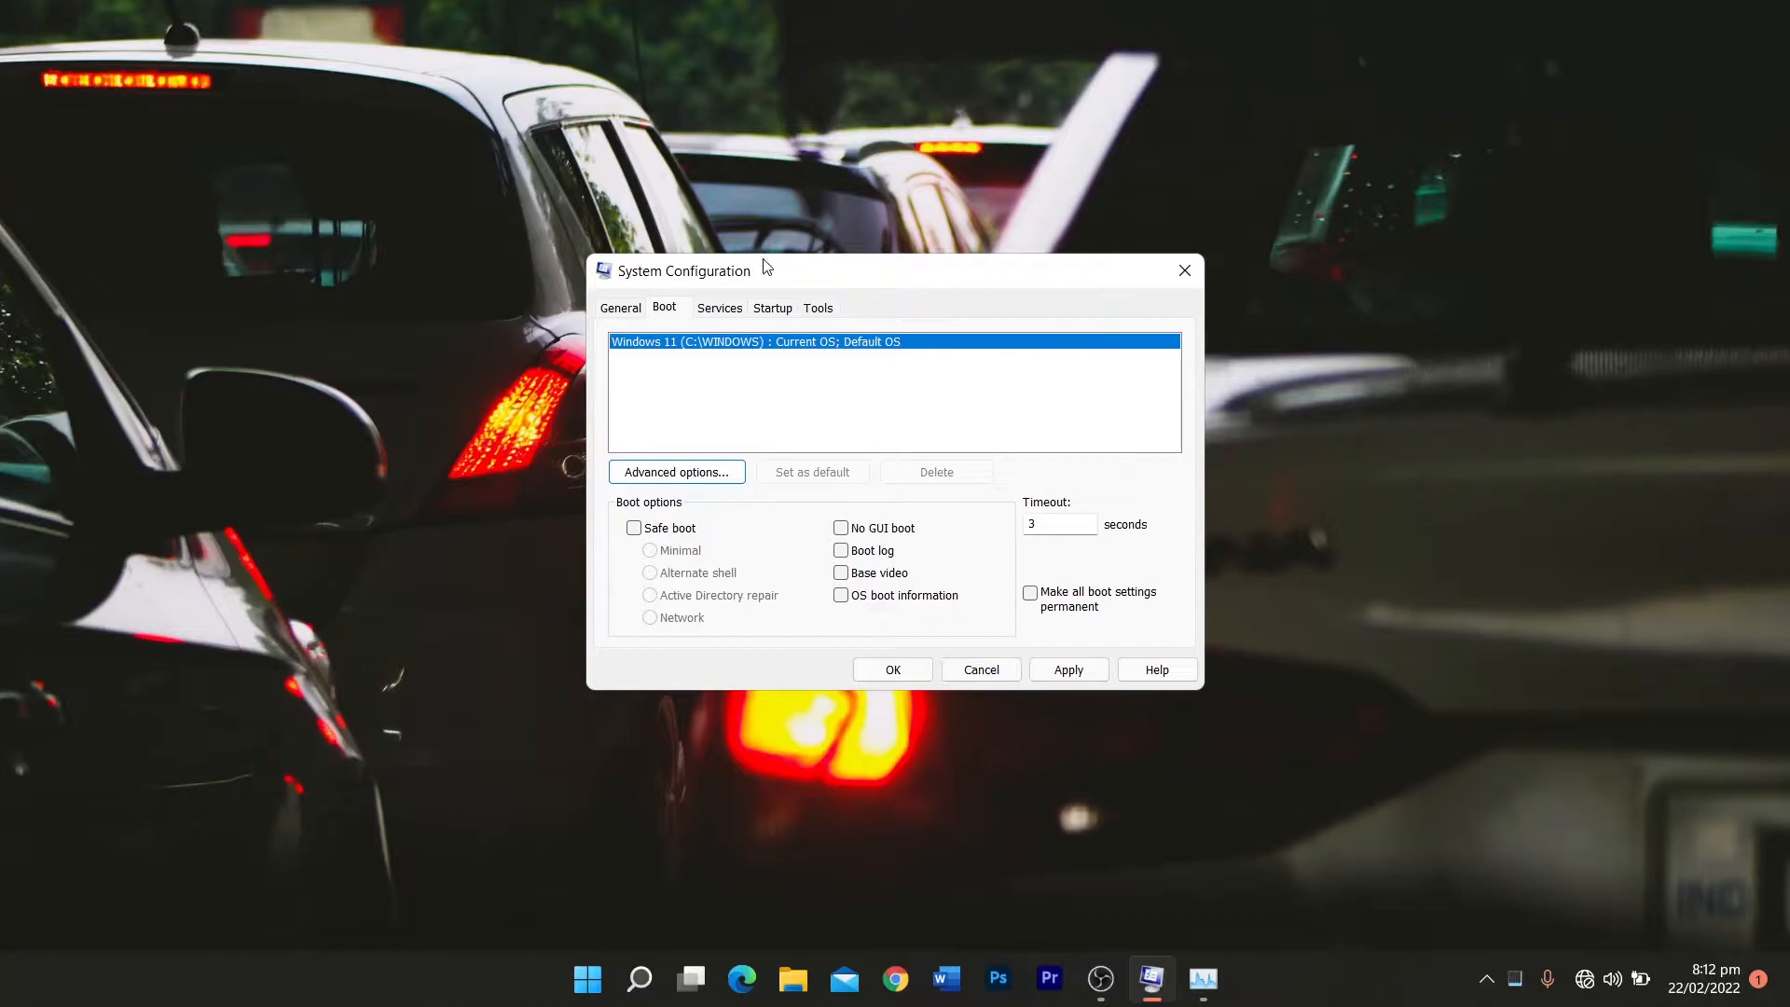
# - Hide all Microsoft services in the services list, apply the system configuration and exit without restarting
pyautogui.click(721, 308)
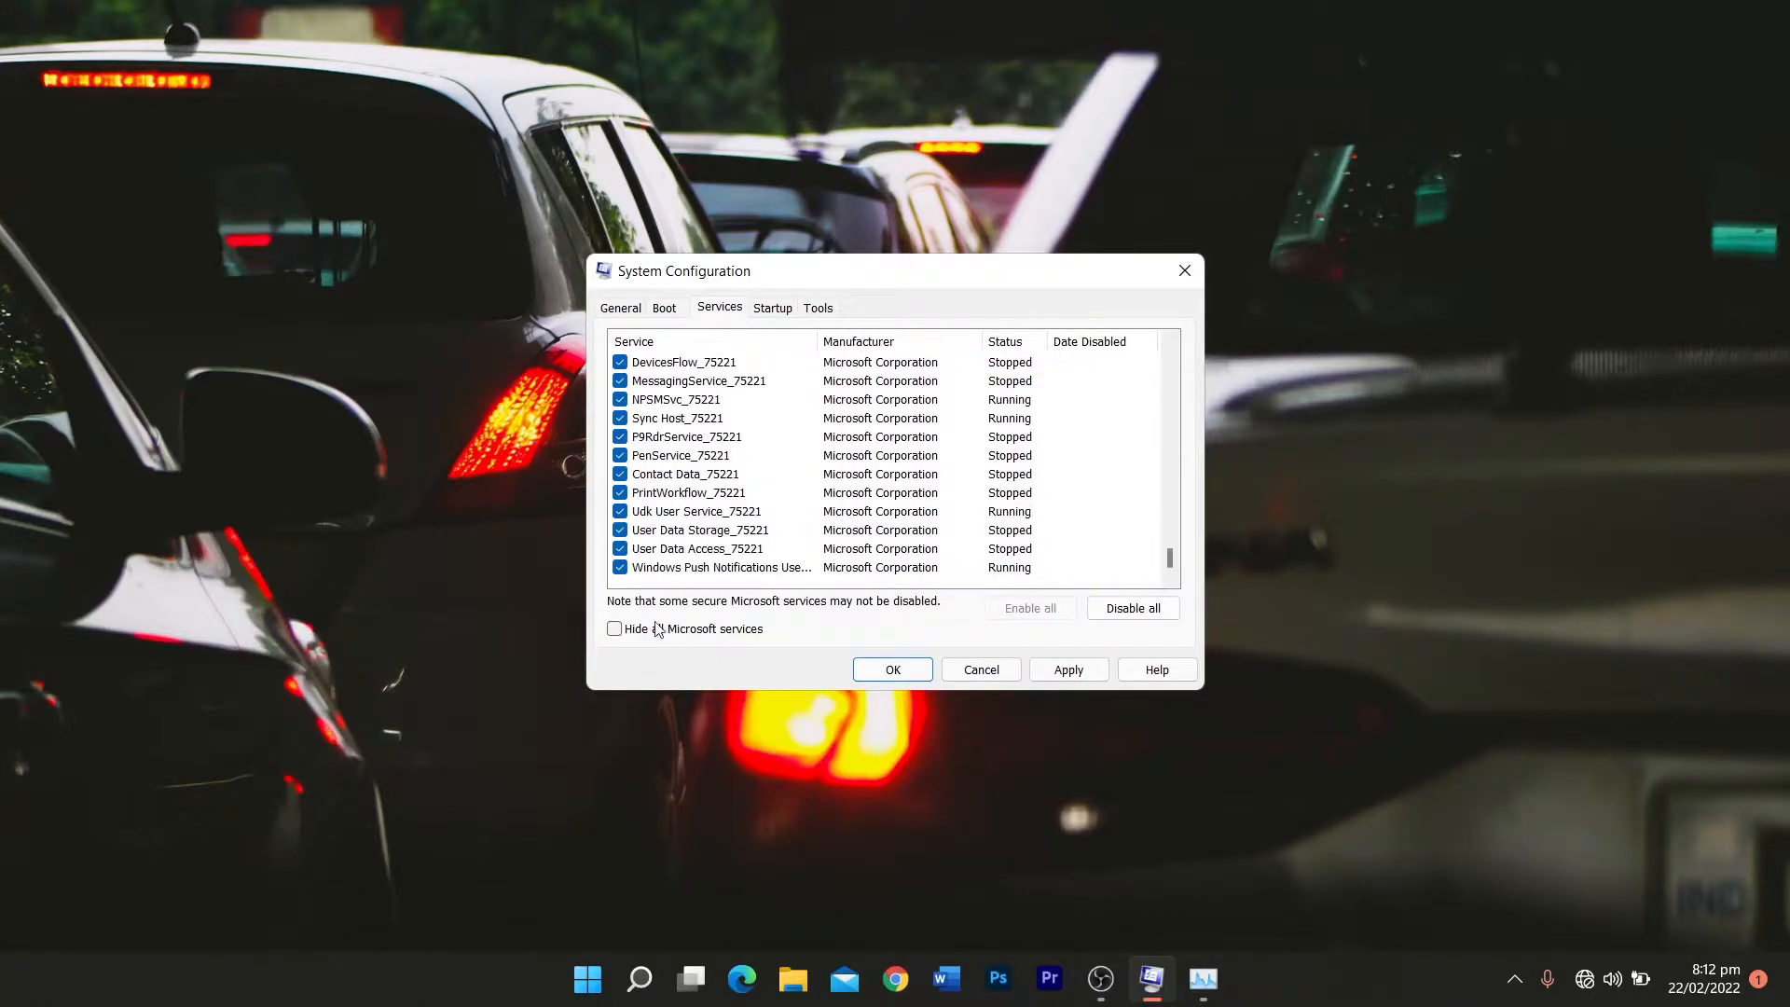
pyautogui.click(614, 629)
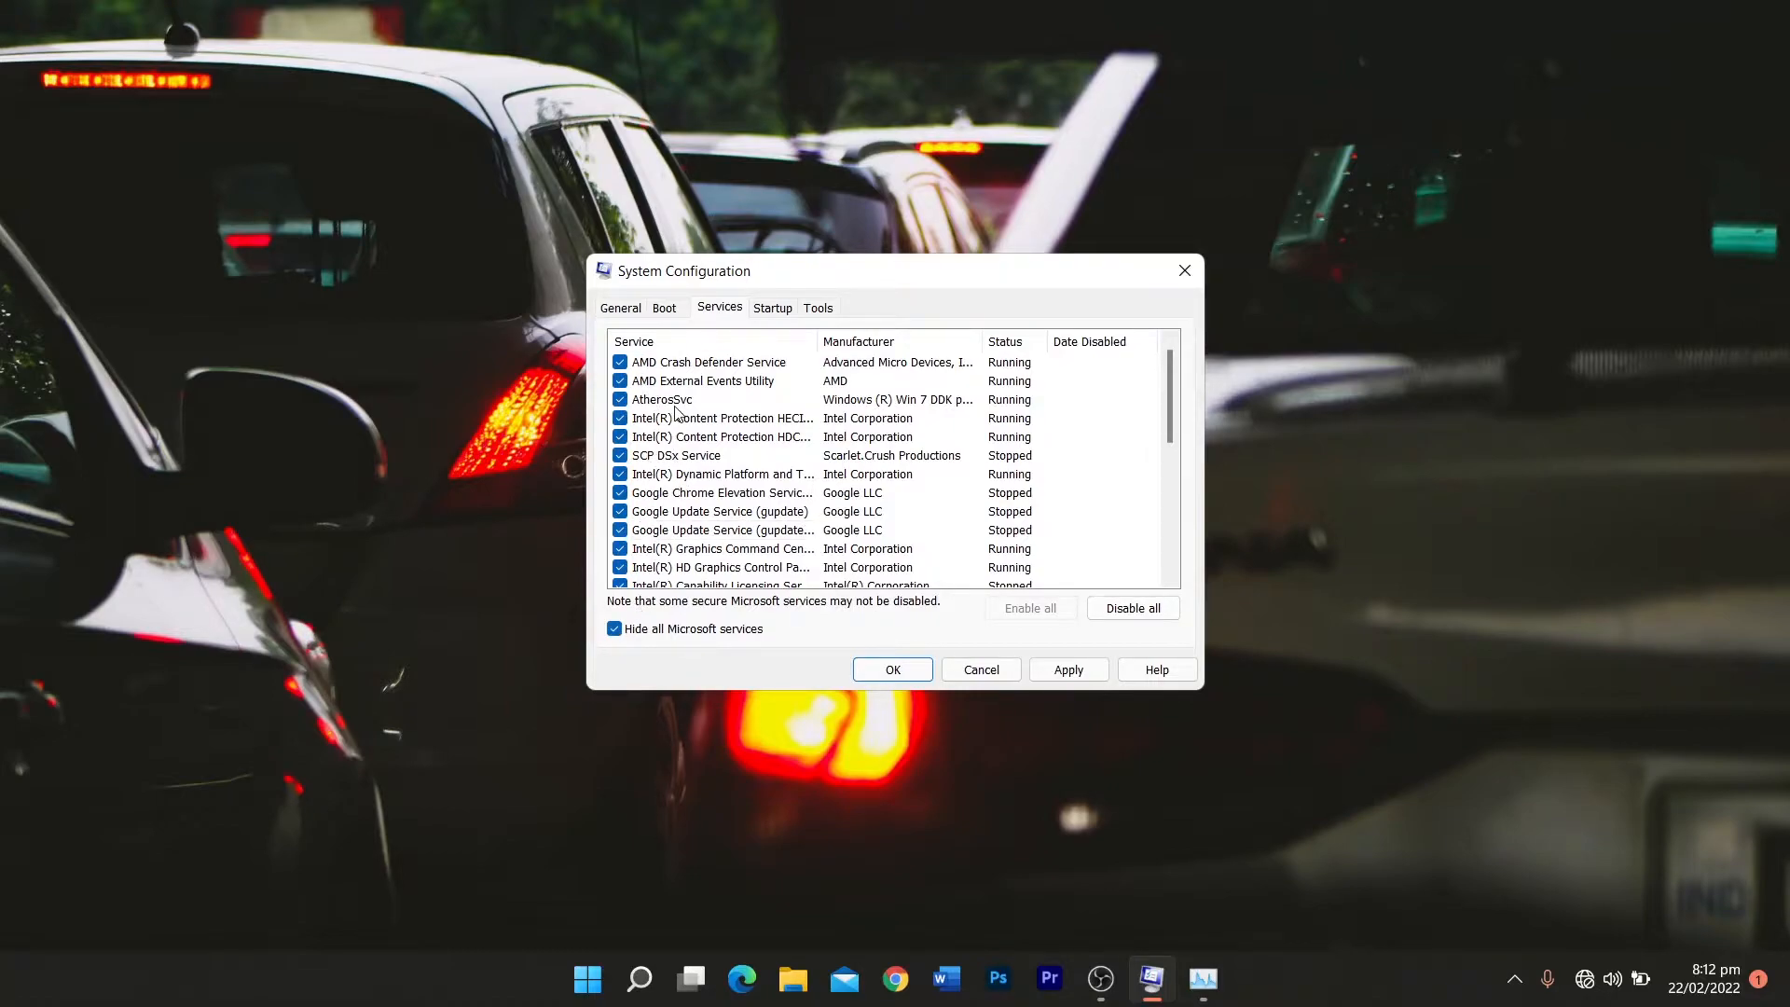
pyautogui.scroll(-6, 642, 501)
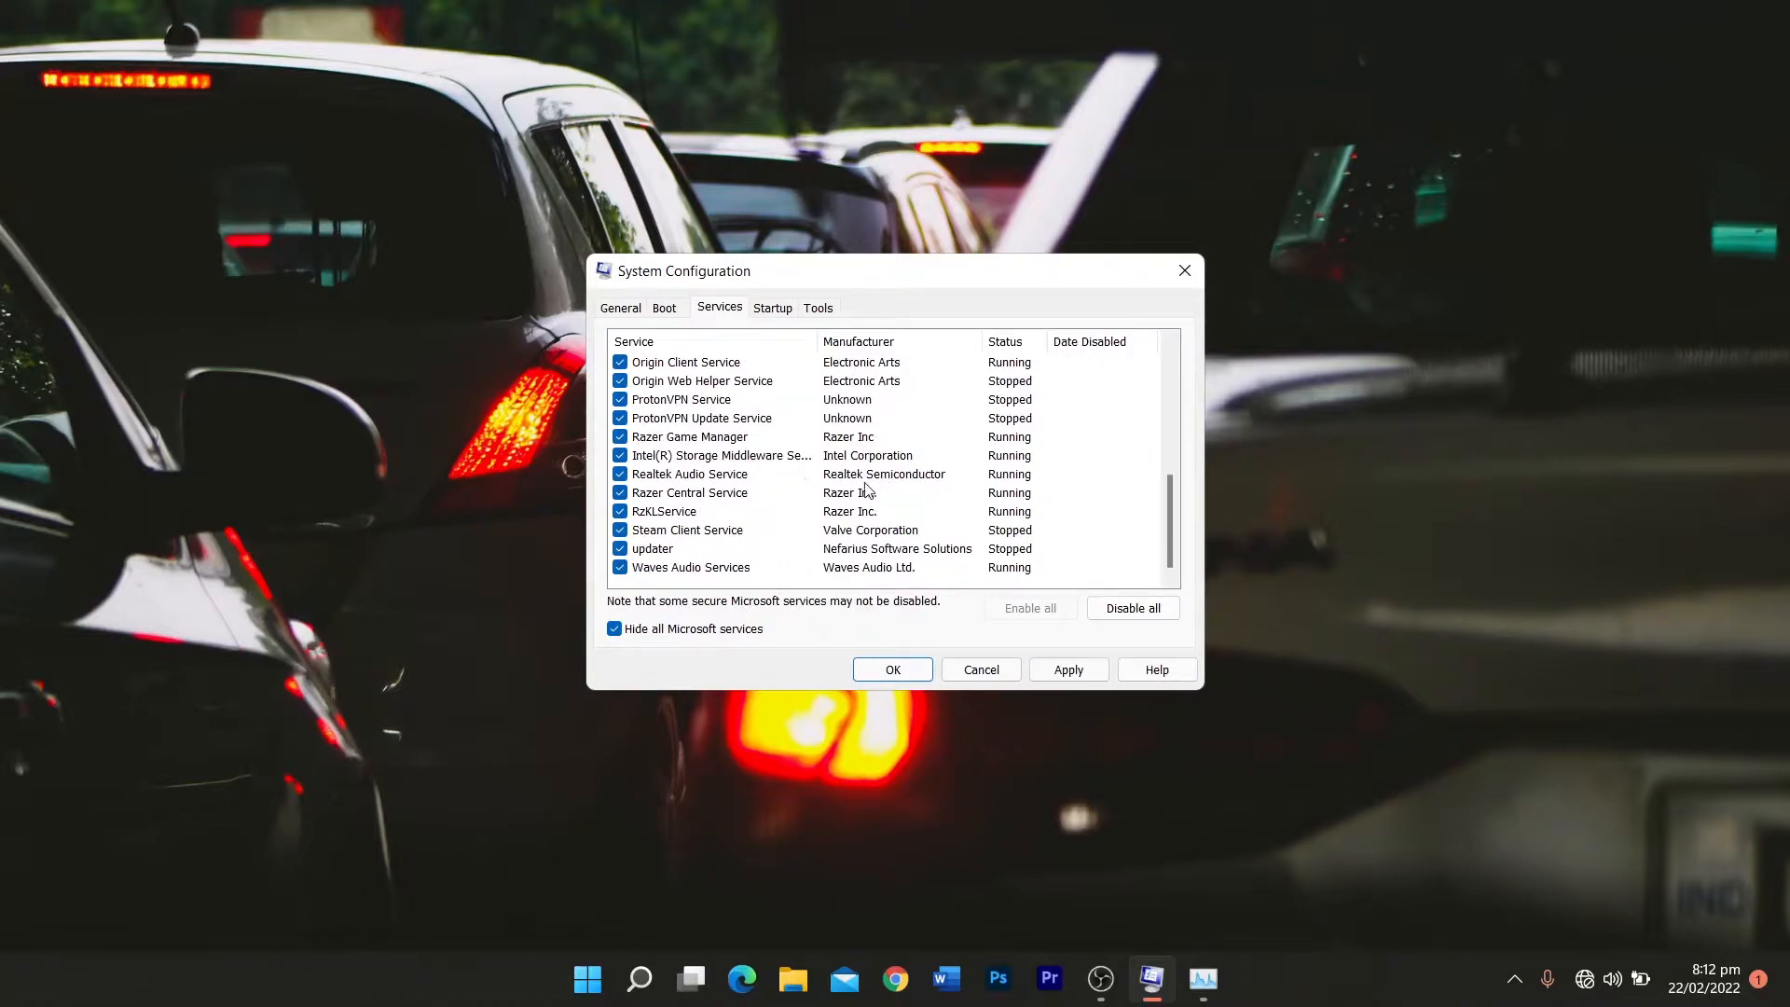
pyautogui.click(1074, 675)
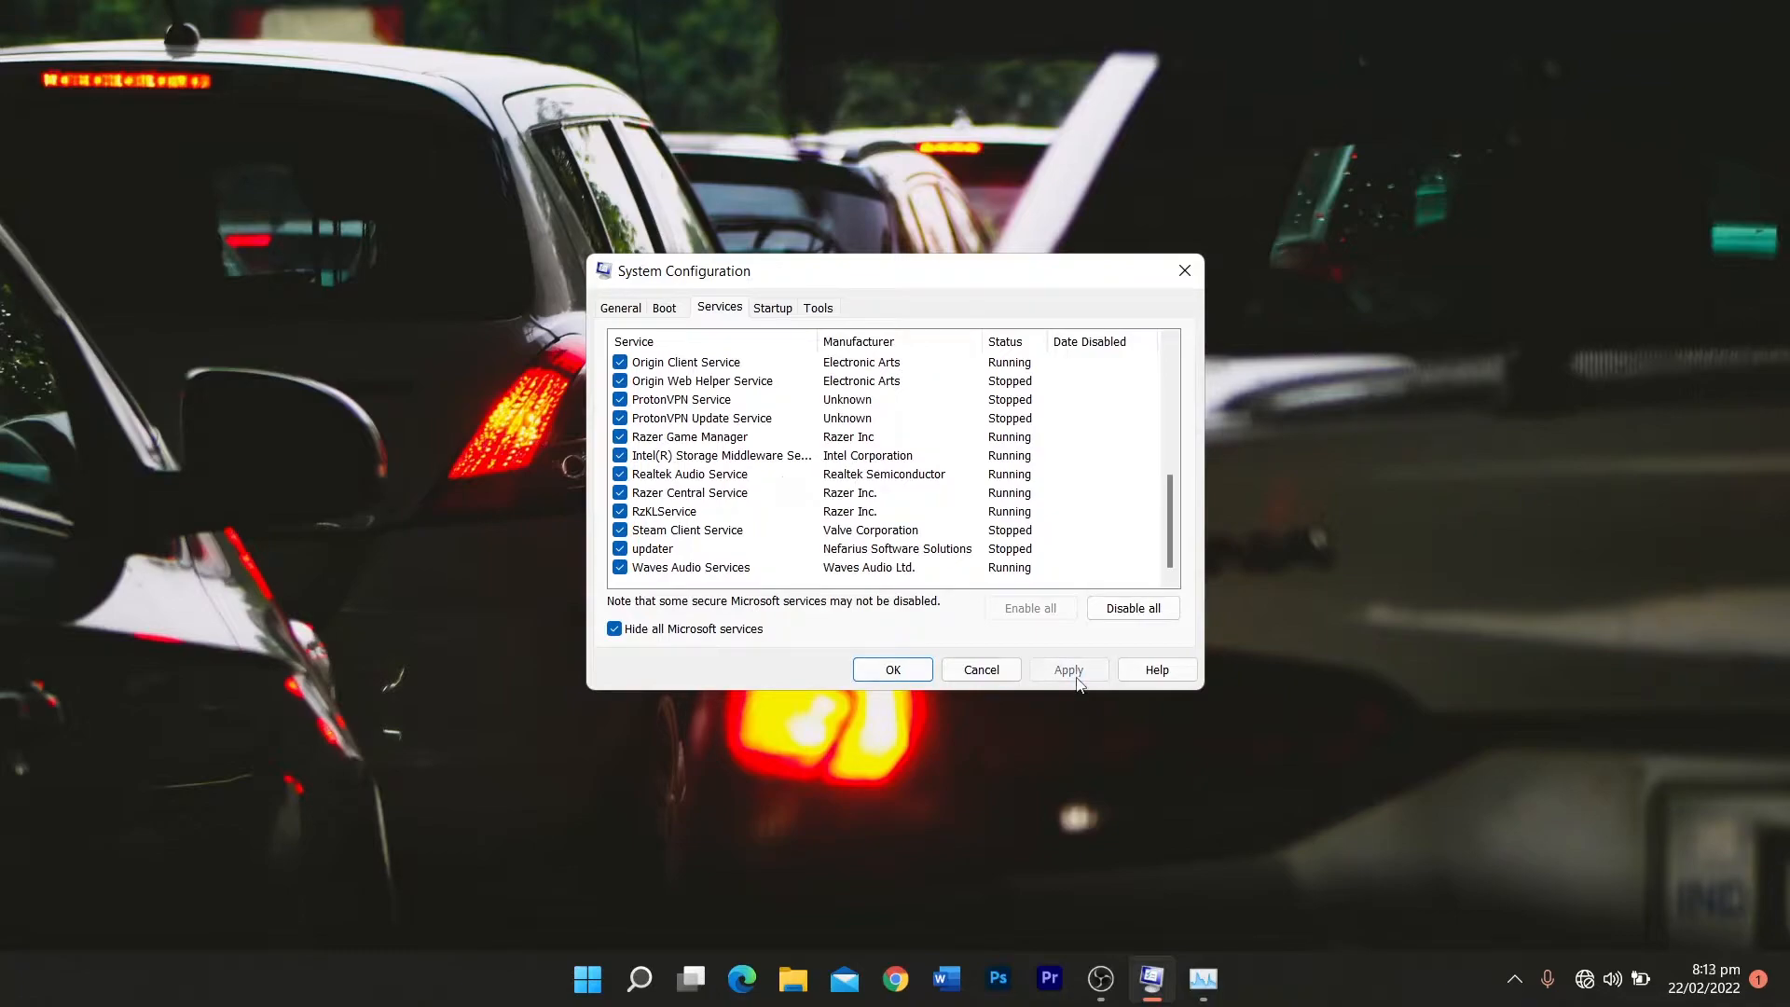
pyautogui.click(884, 670)
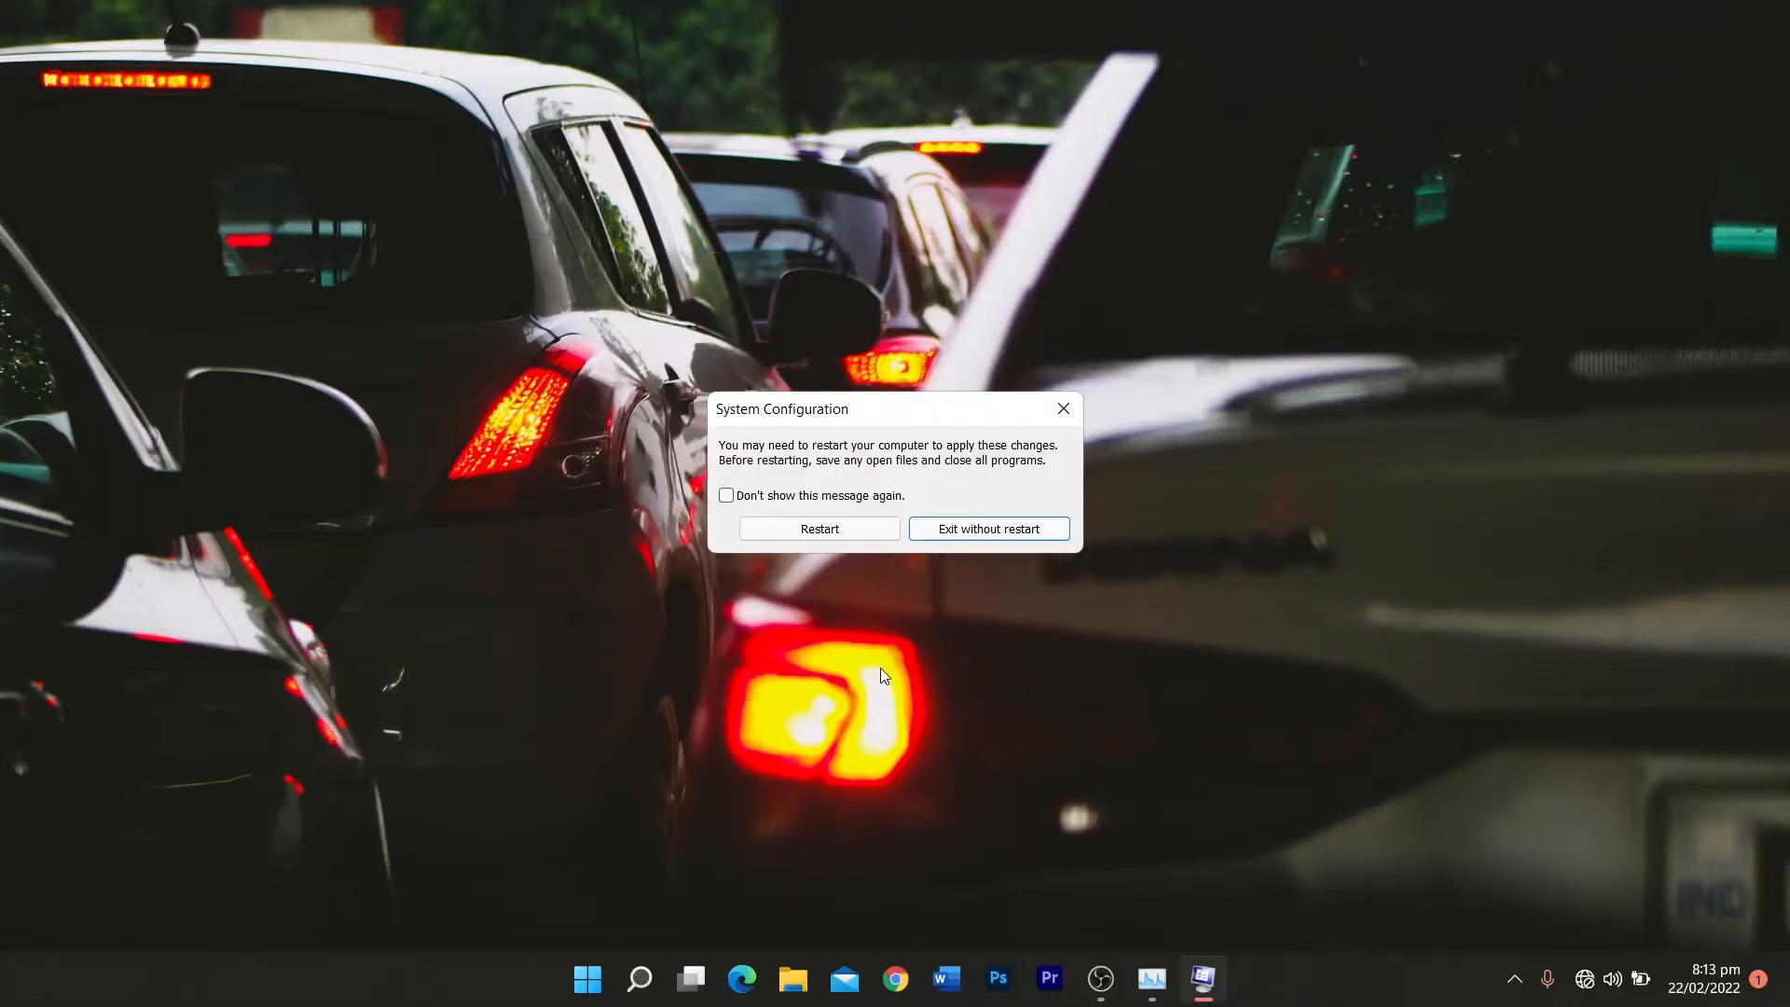
pyautogui.click(976, 529)
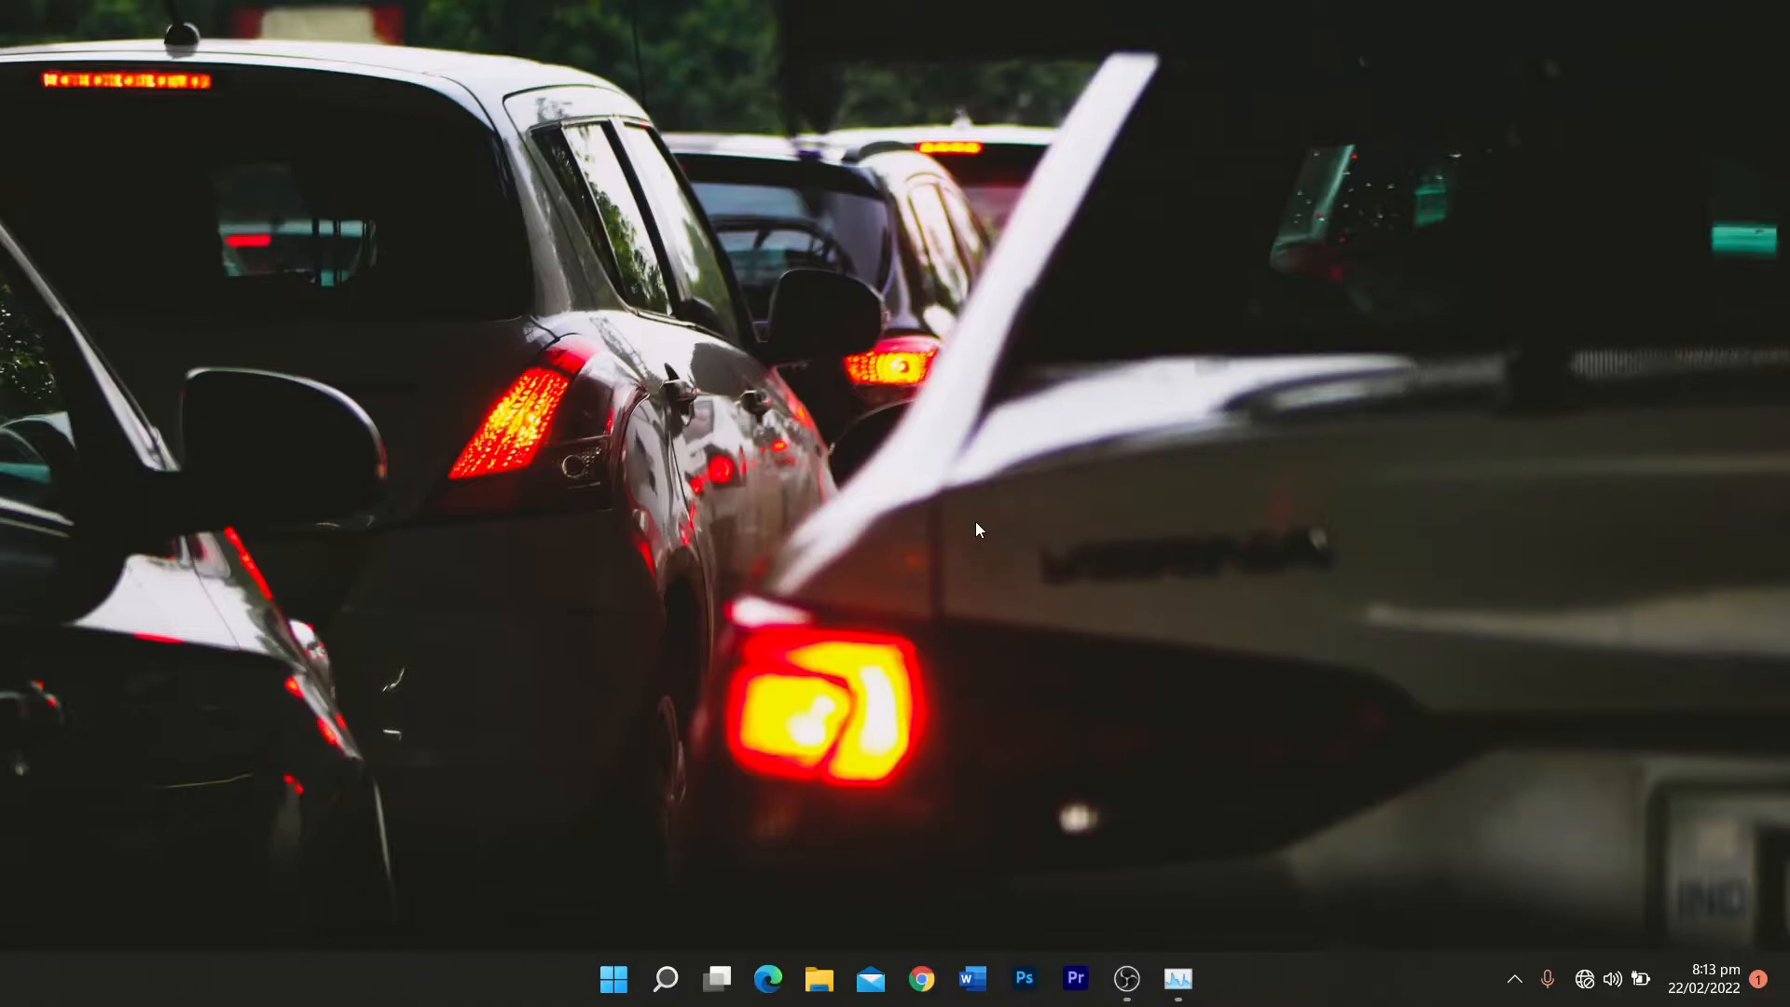
# - Switch to Task Manager's list of startup apps and disable Cortana
pyautogui.click(1178, 979)
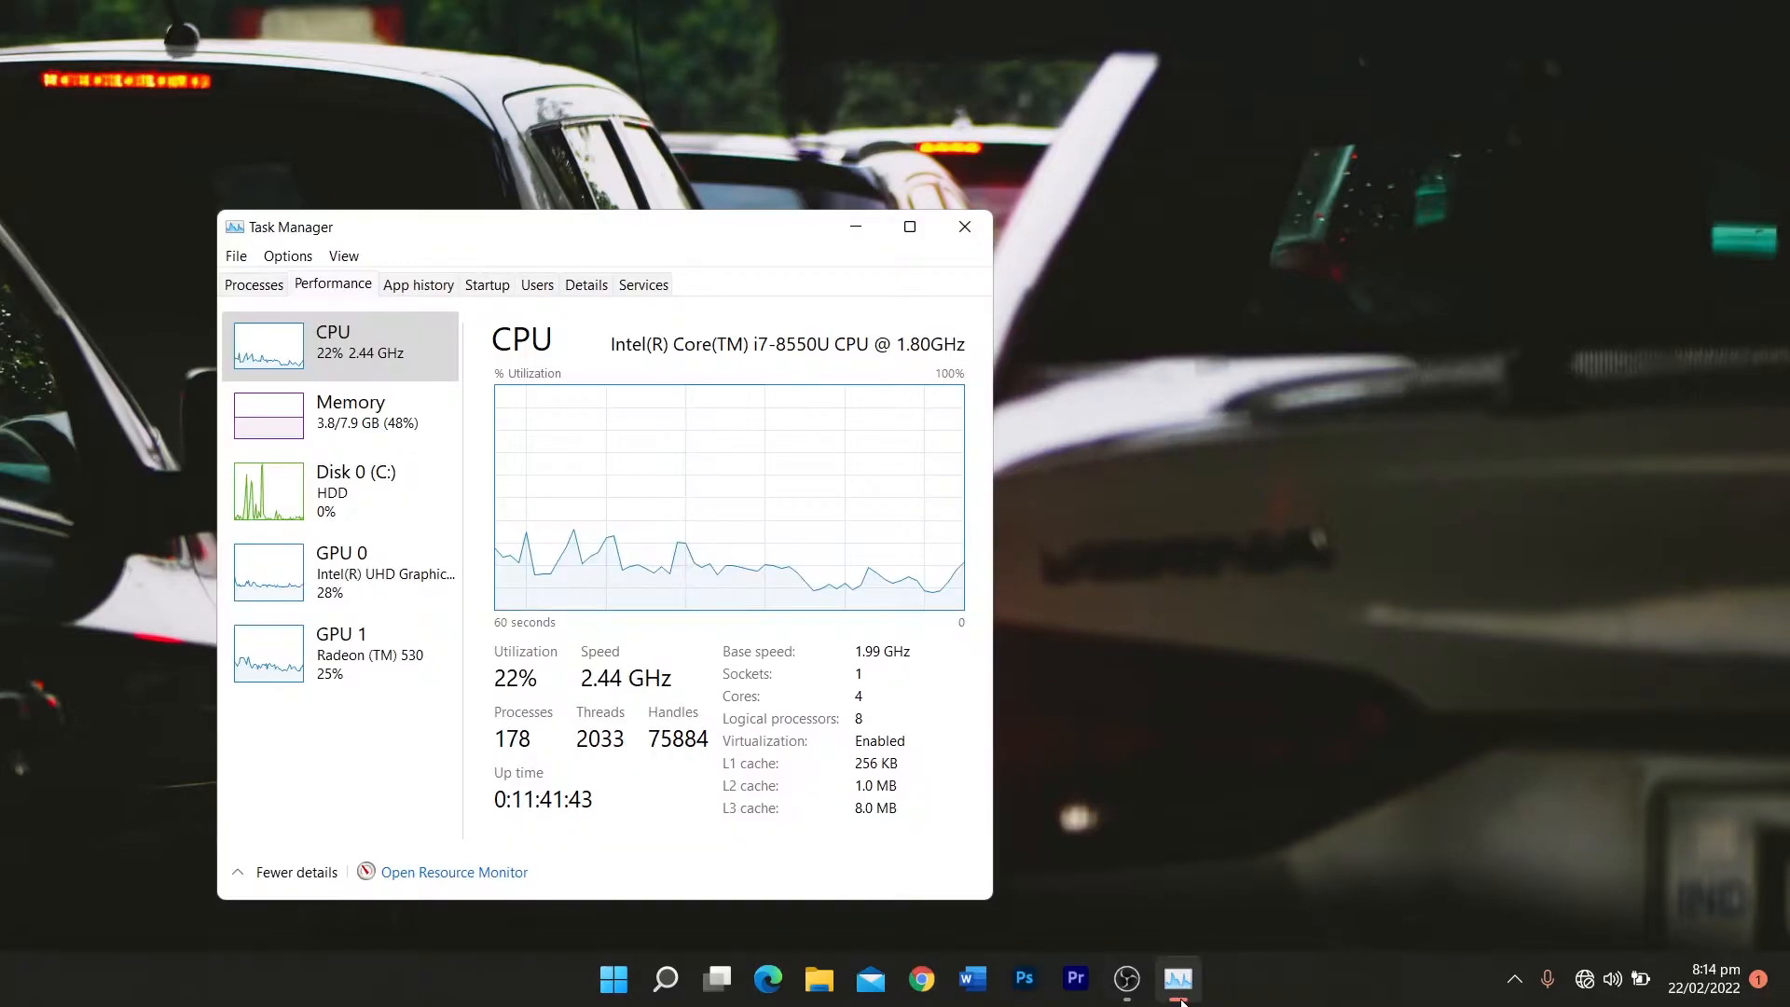
pyautogui.click(474, 285)
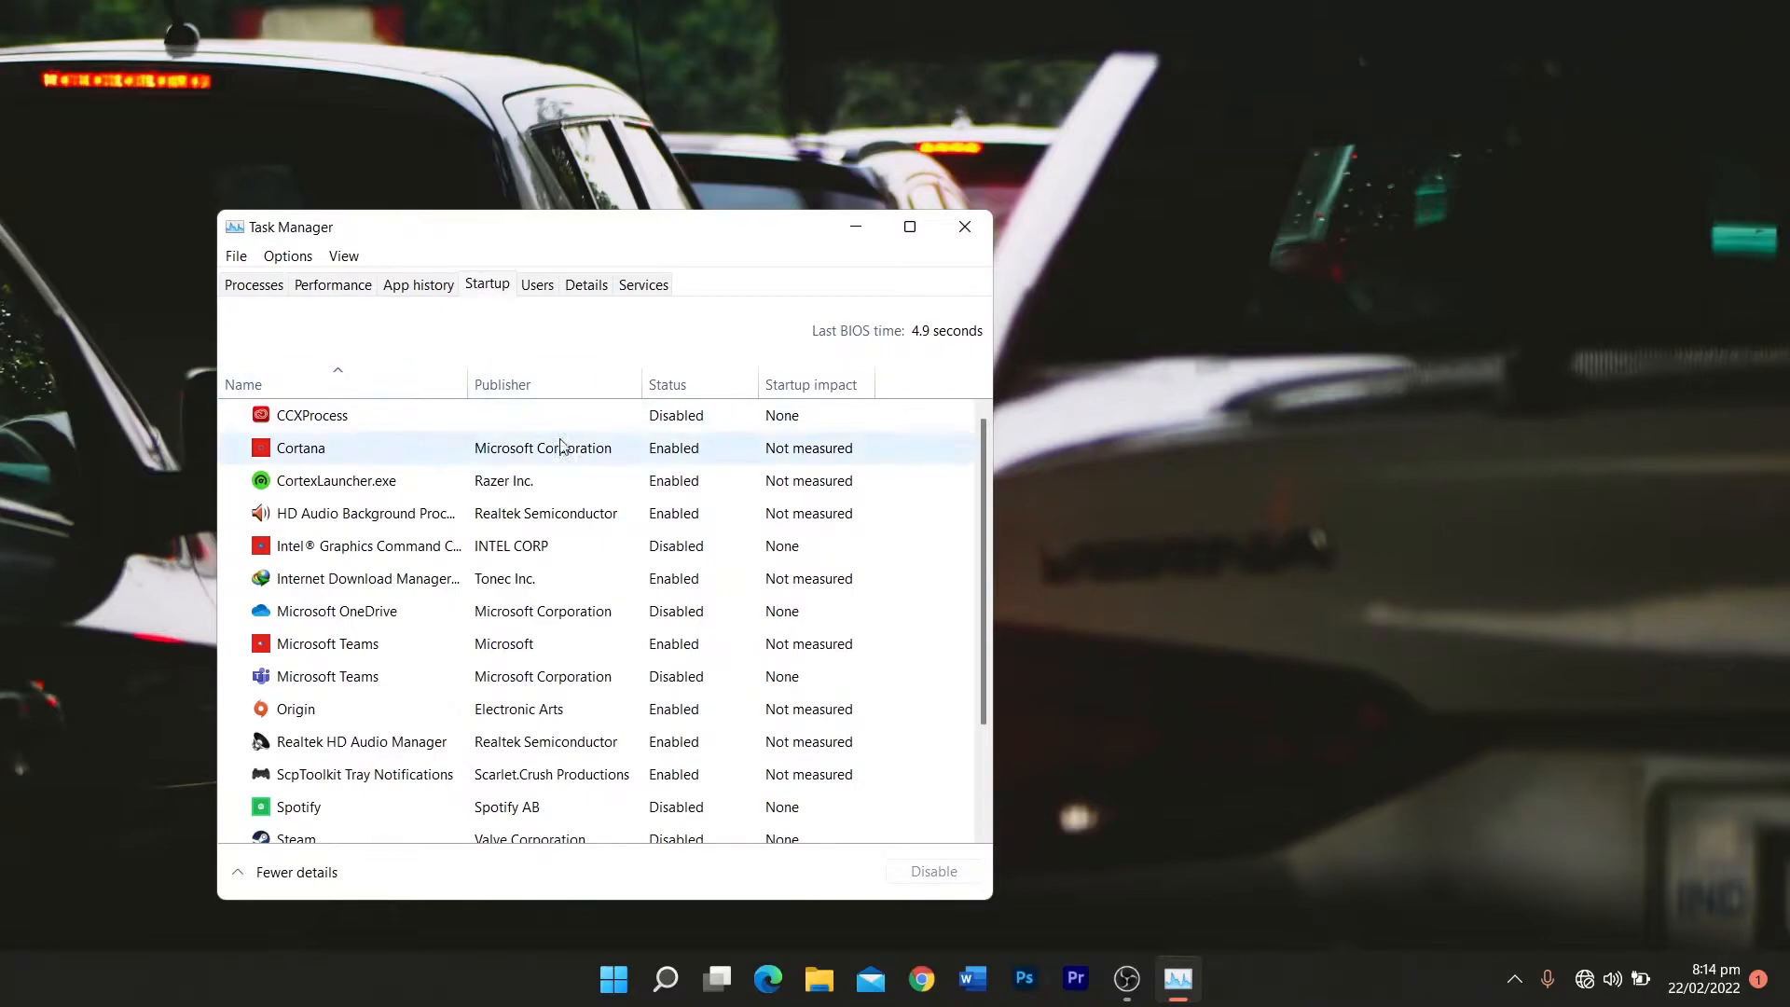
pyautogui.rightClick(415, 462)
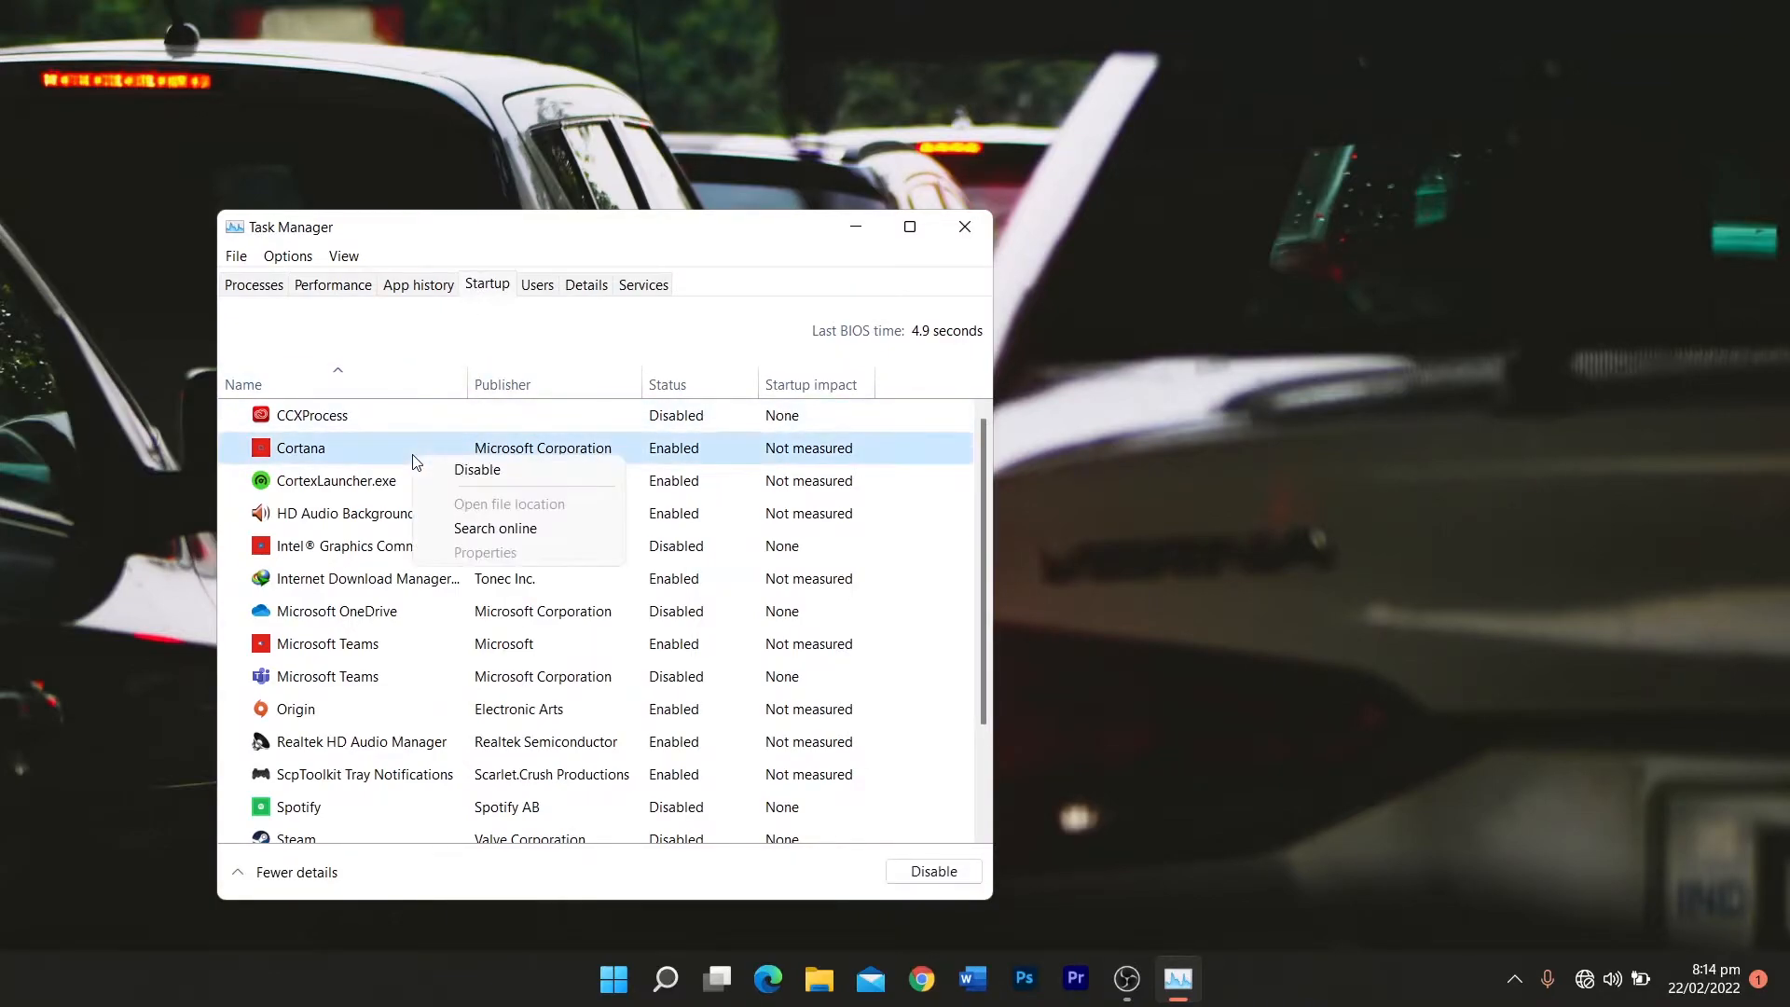
pyautogui.click(477, 469)
pyautogui.click(477, 482)
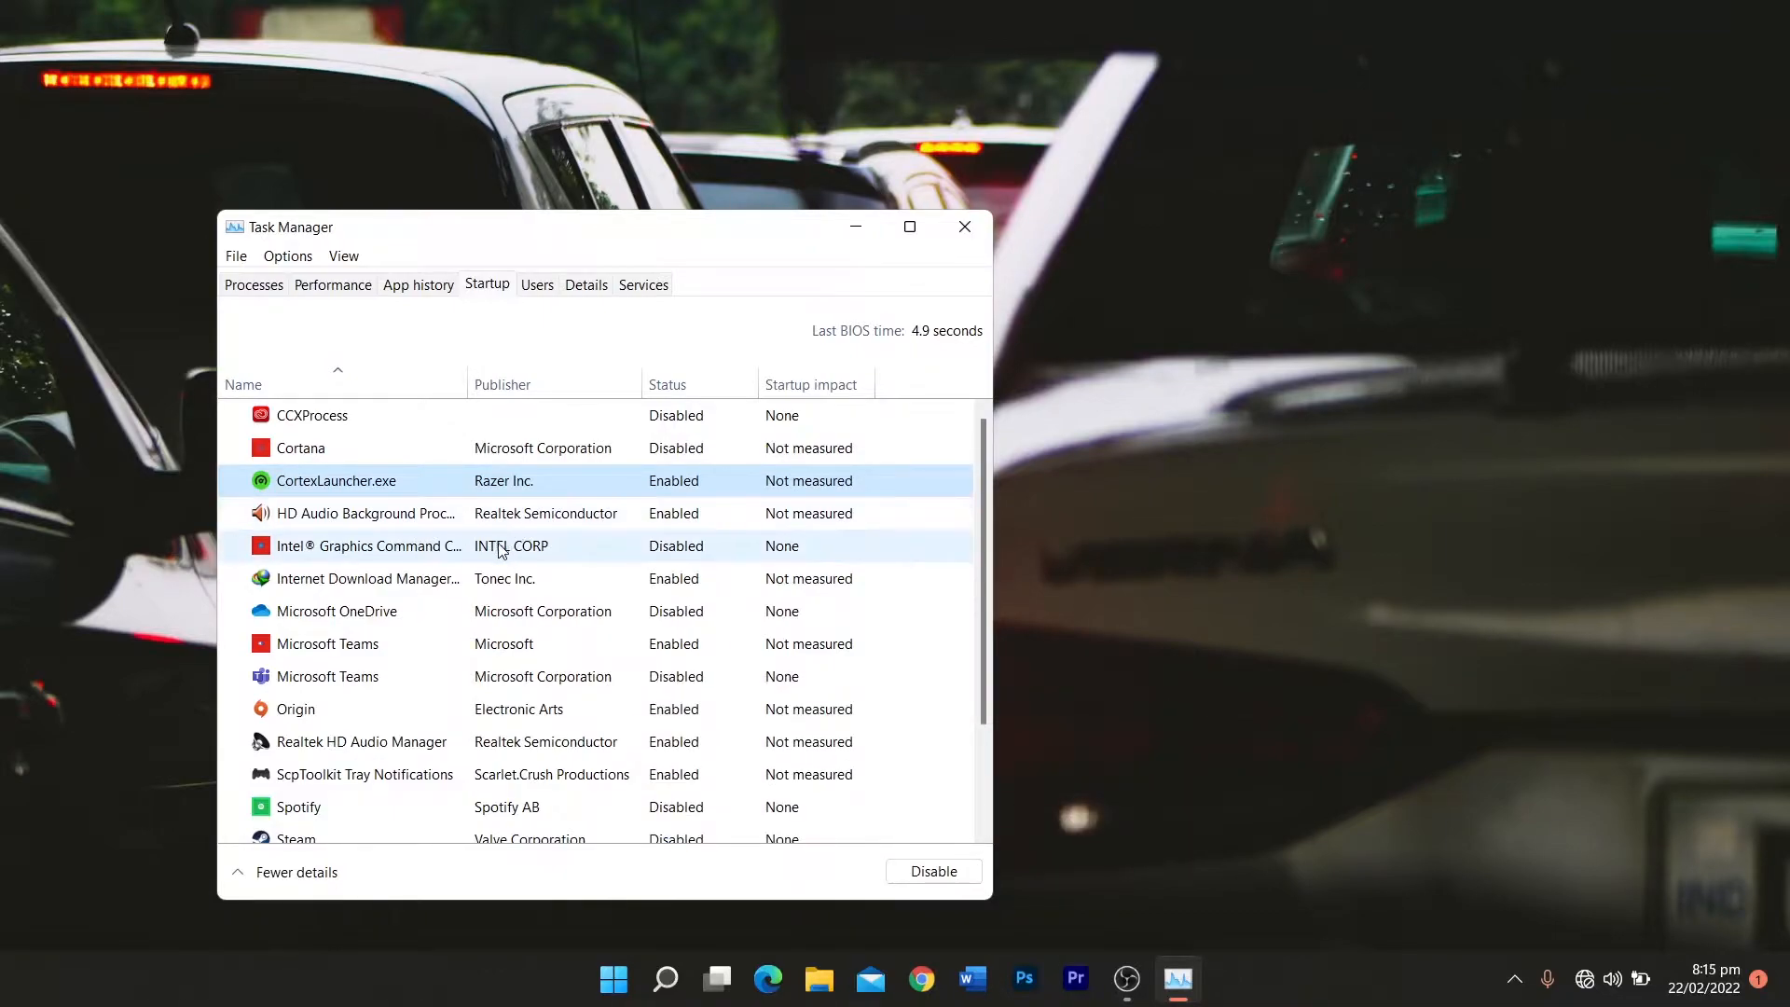
# - Disable Internet Download Manager and the enabled Microsoft Teams entry in the startup apps
pyautogui.click(553, 579)
pyautogui.rightClick(555, 581)
pyautogui.click(590, 597)
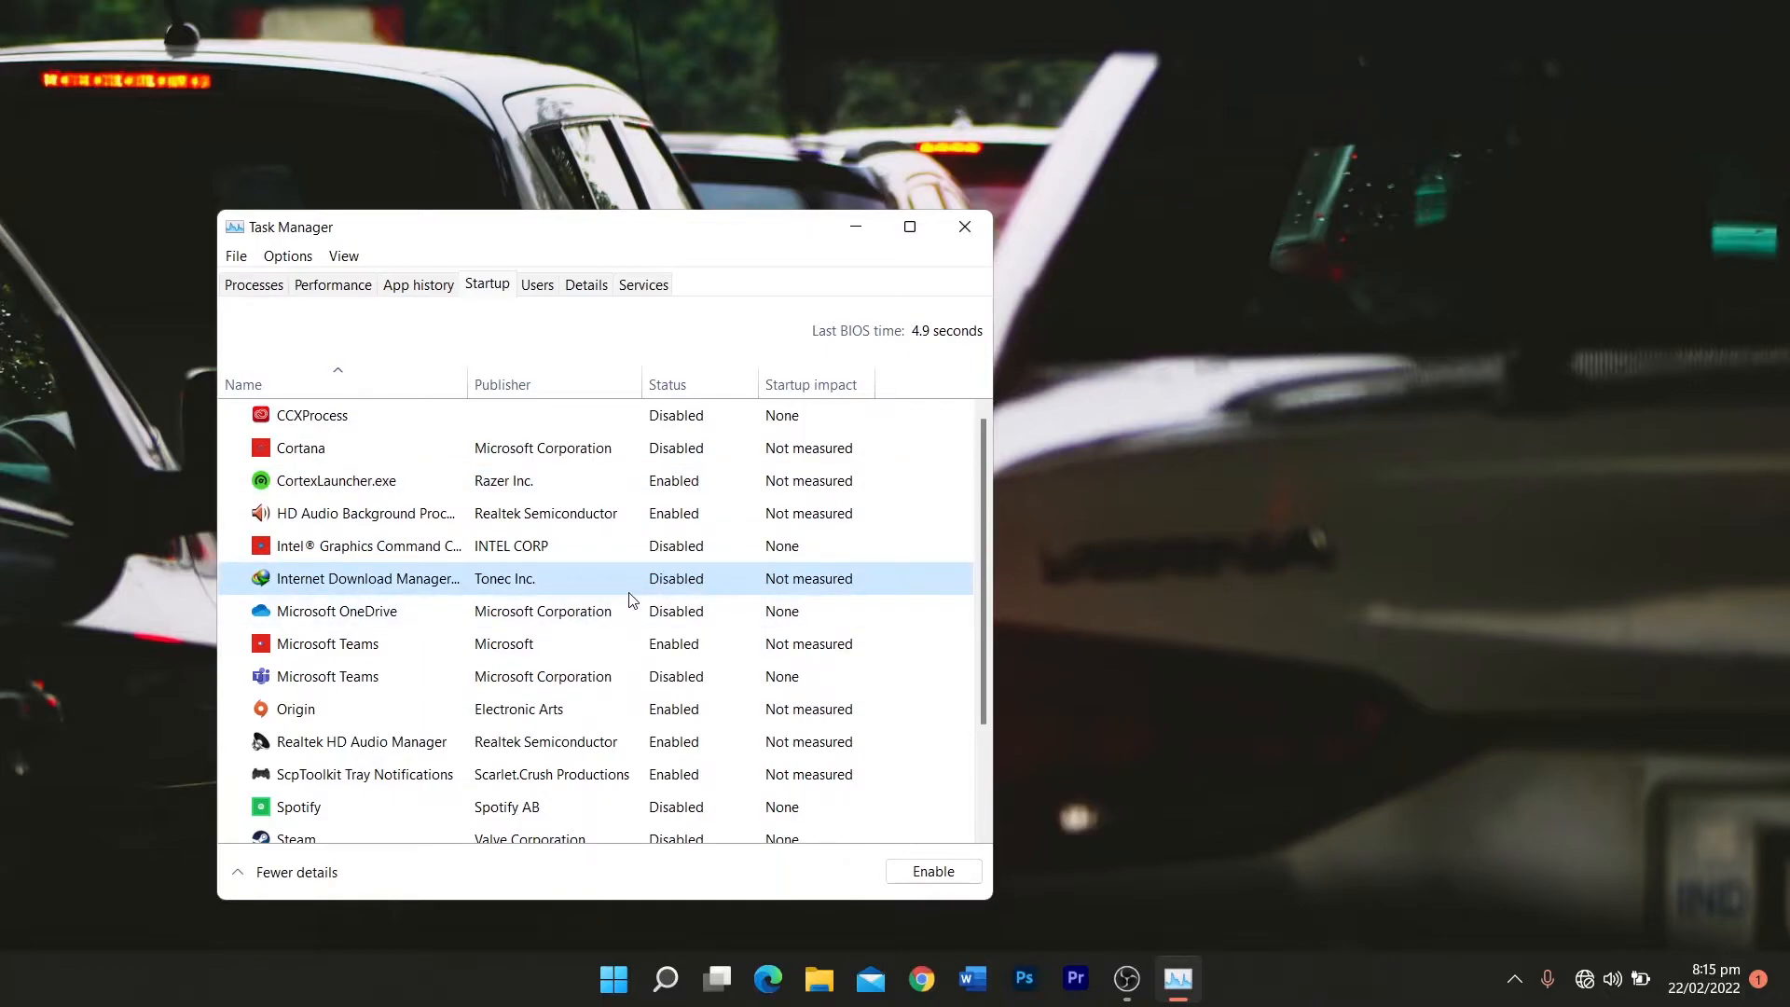
pyautogui.rightClick(615, 650)
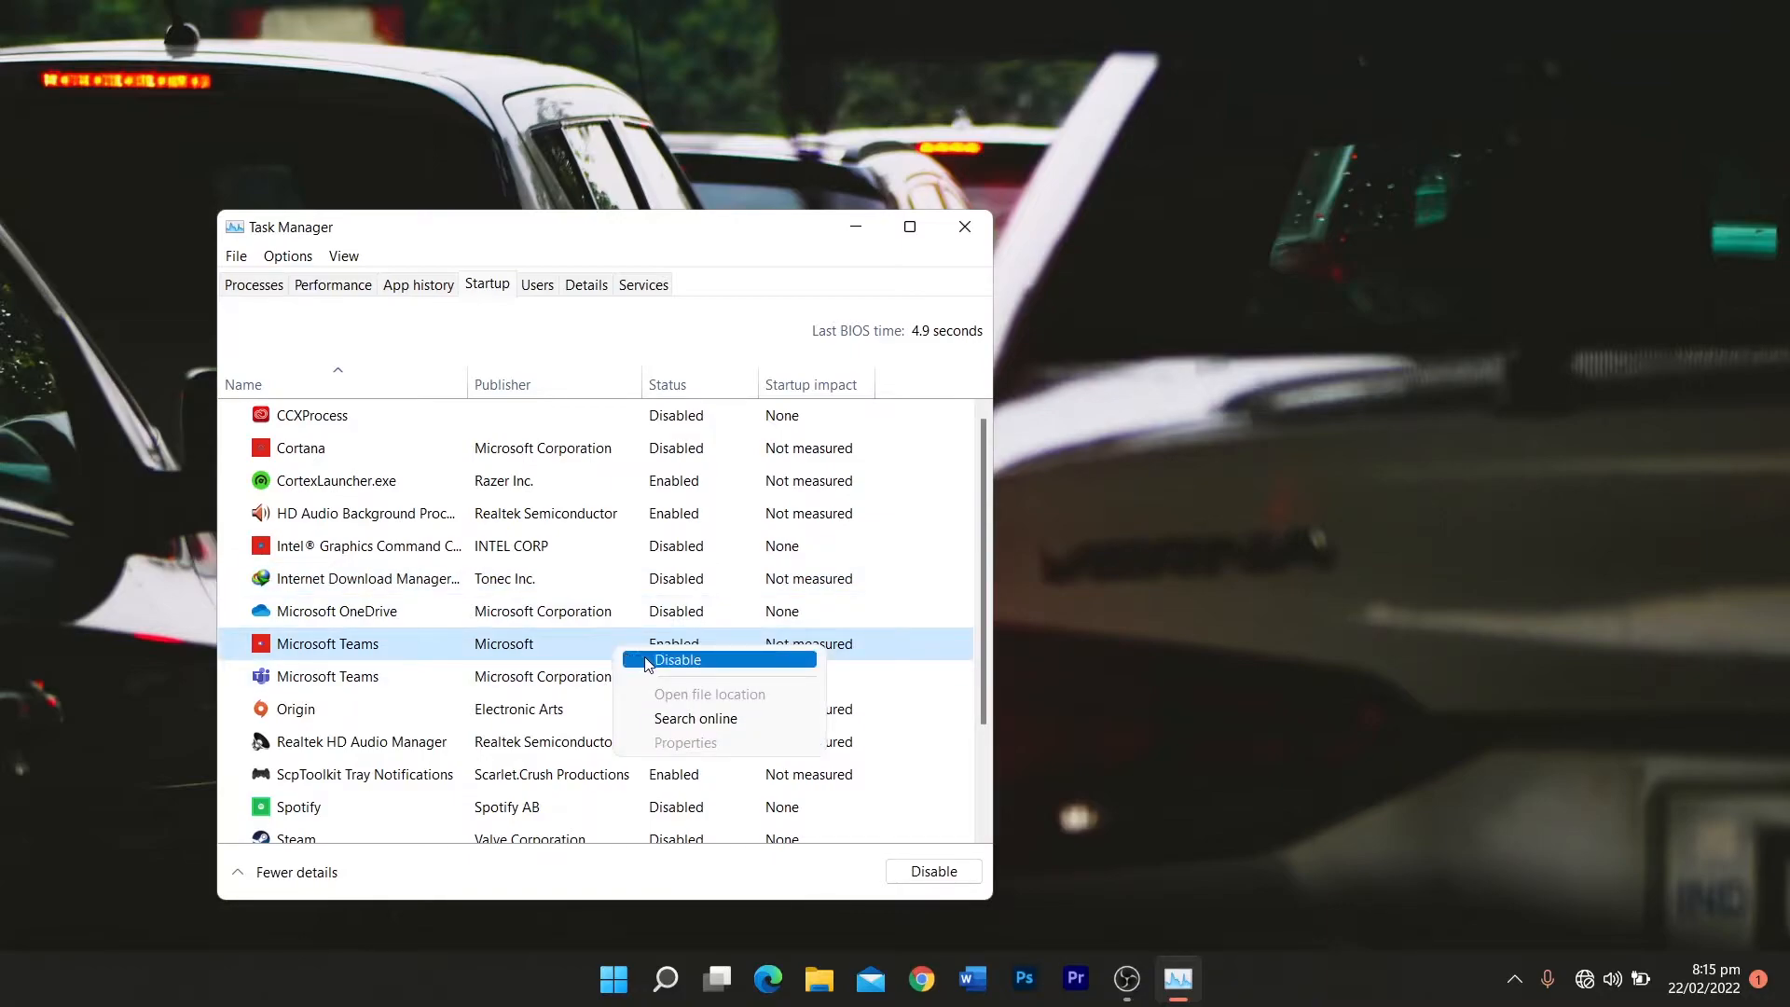
pyautogui.click(645, 659)
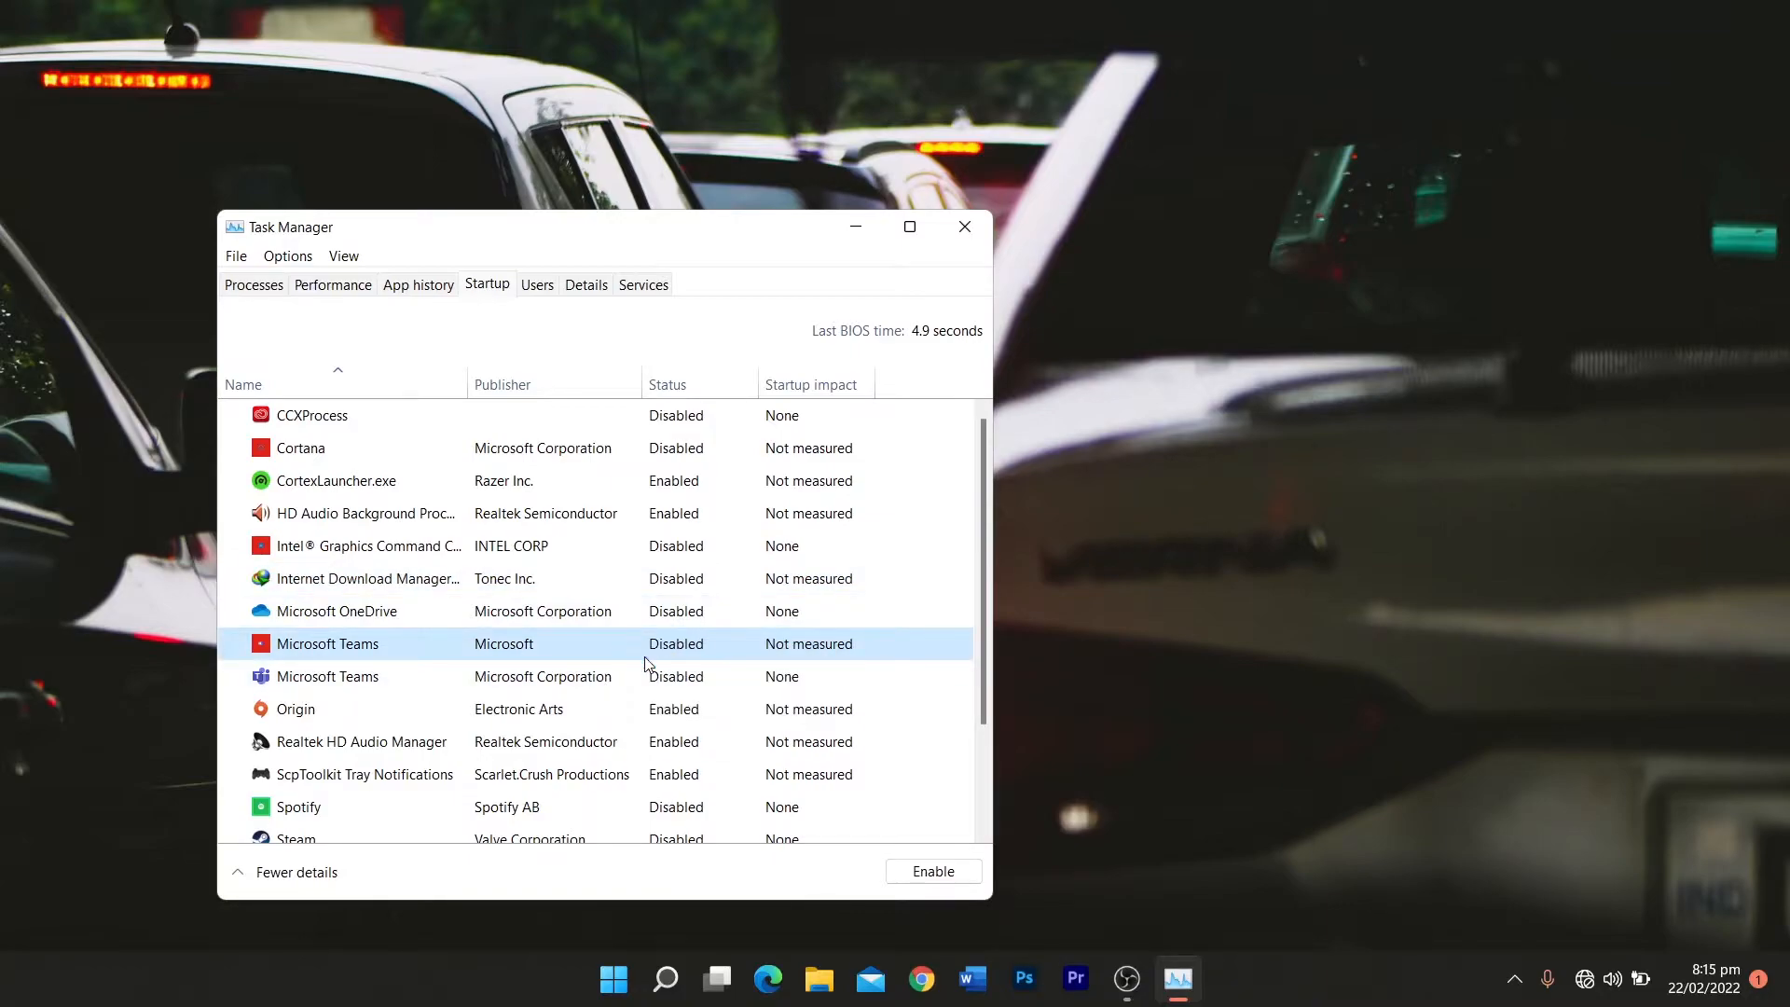
# - Disable Origin and ScpToolkit Tray Notifications in the startup apps
pyautogui.click(621, 722)
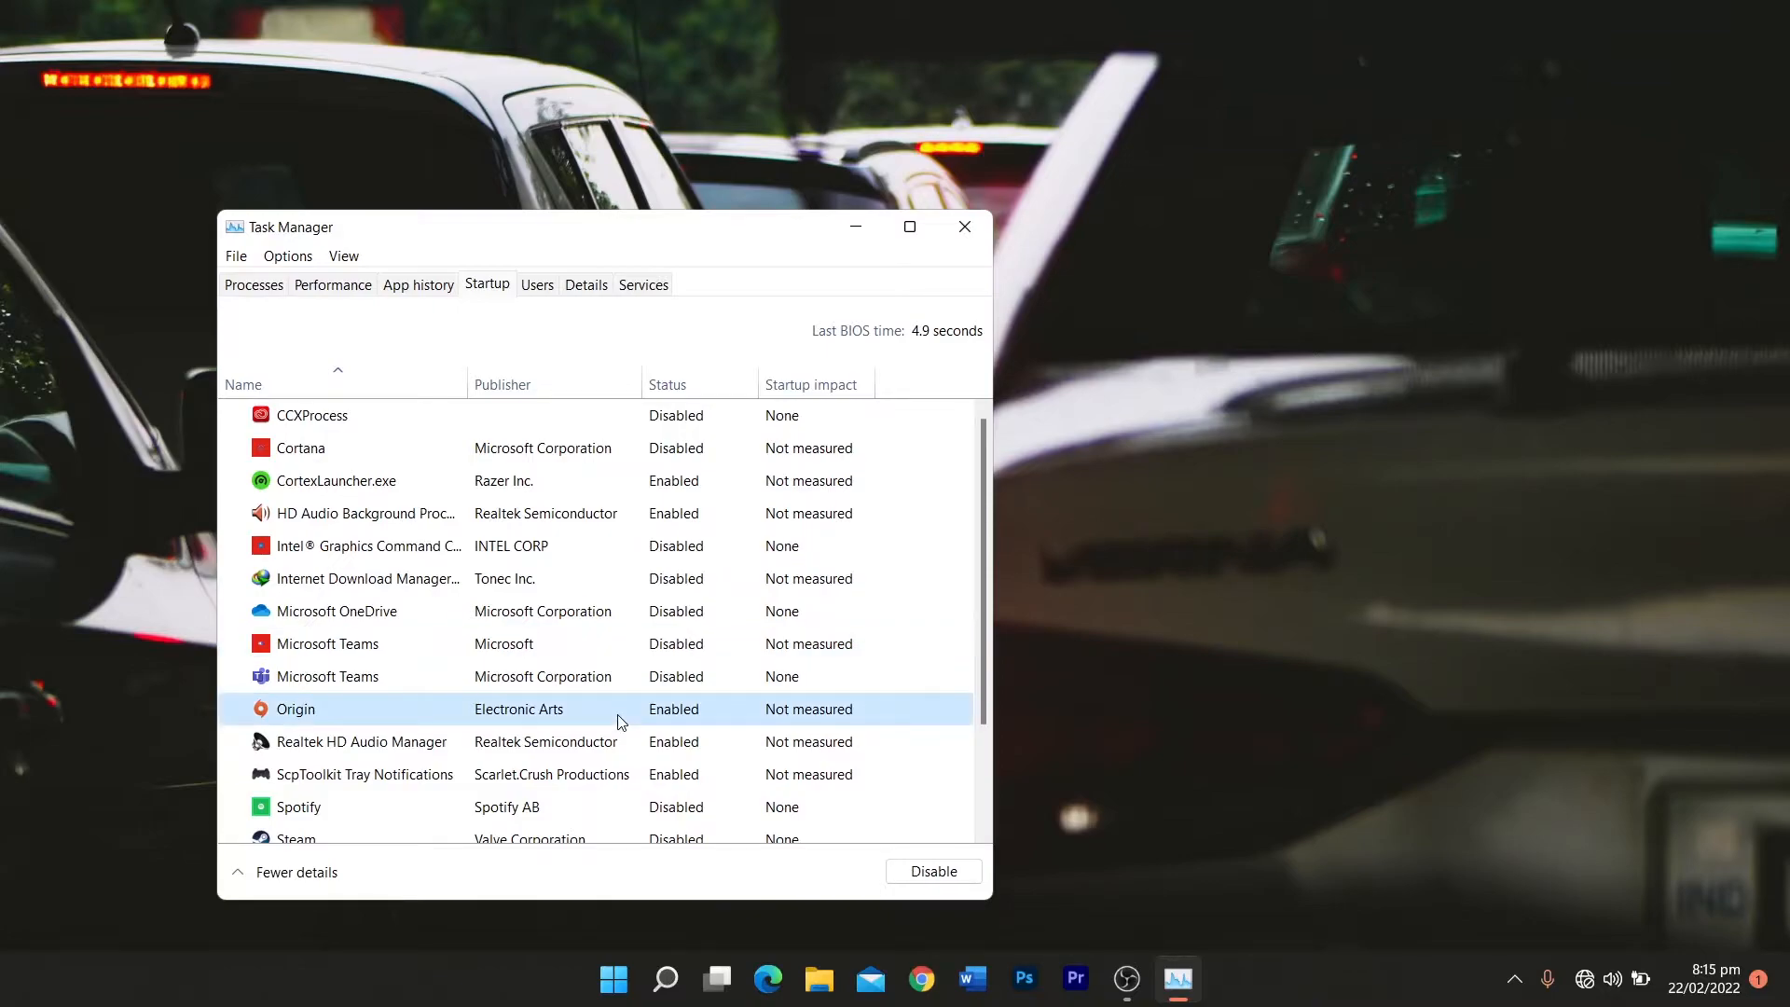
pyautogui.rightClick(621, 723)
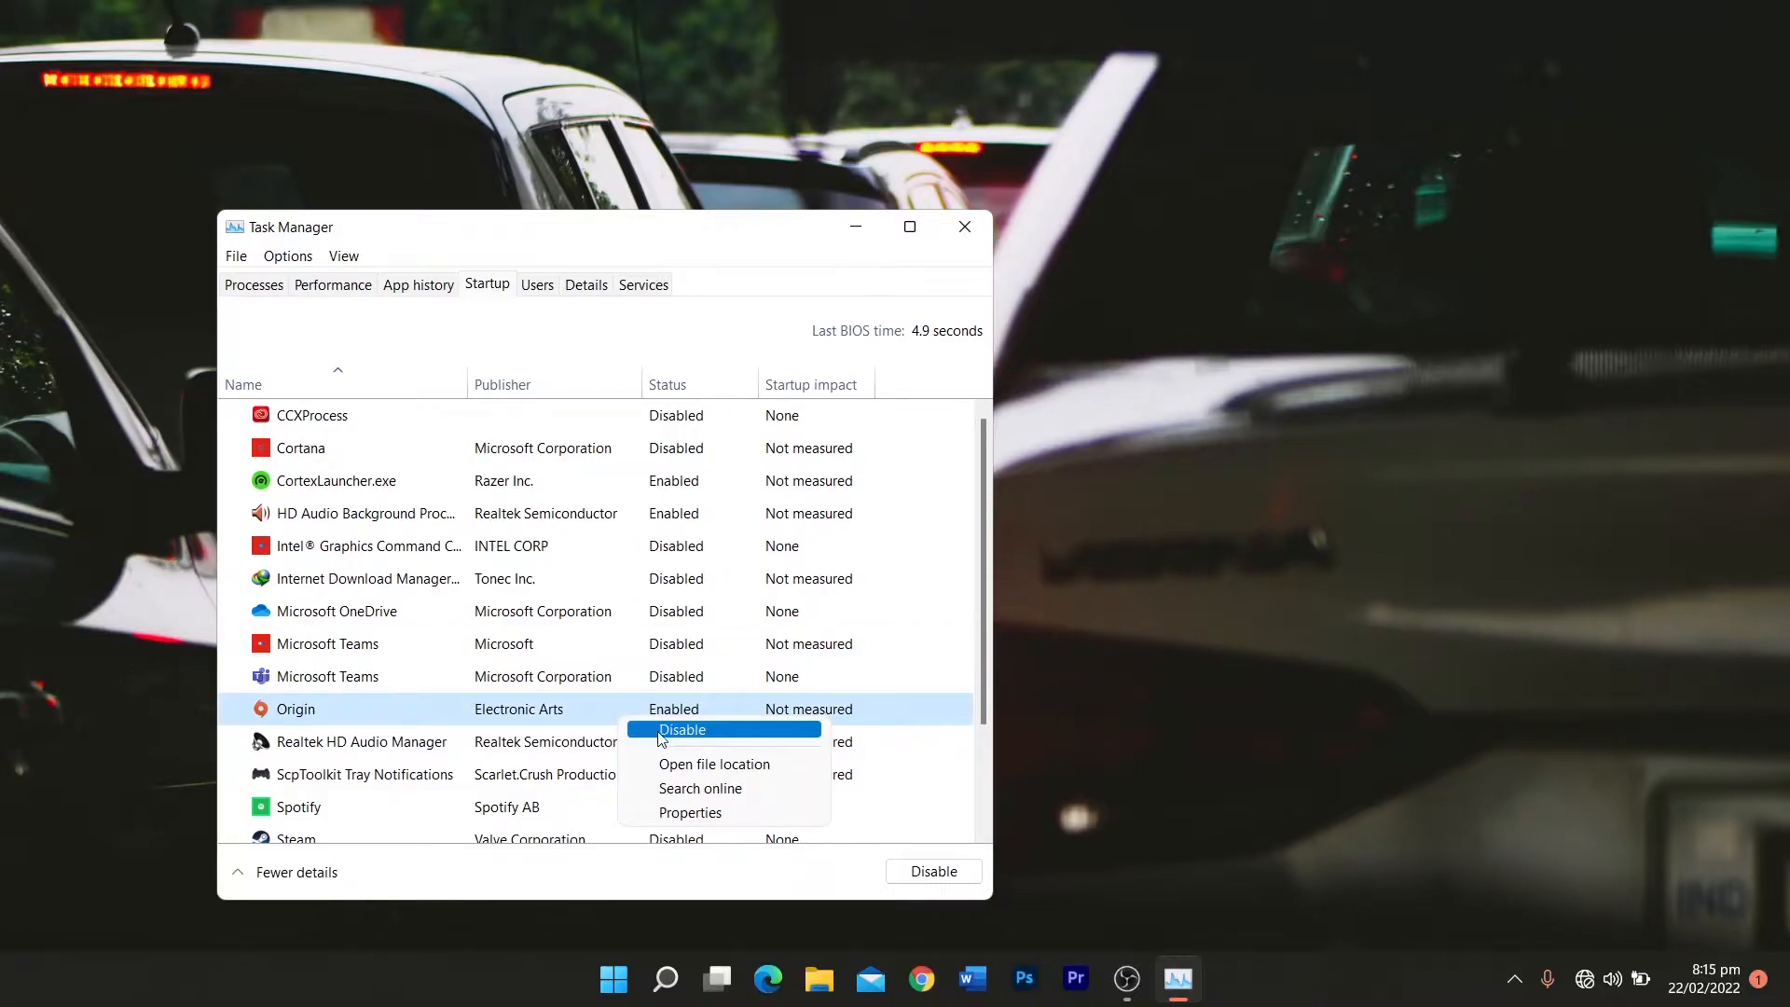
pyautogui.click(682, 730)
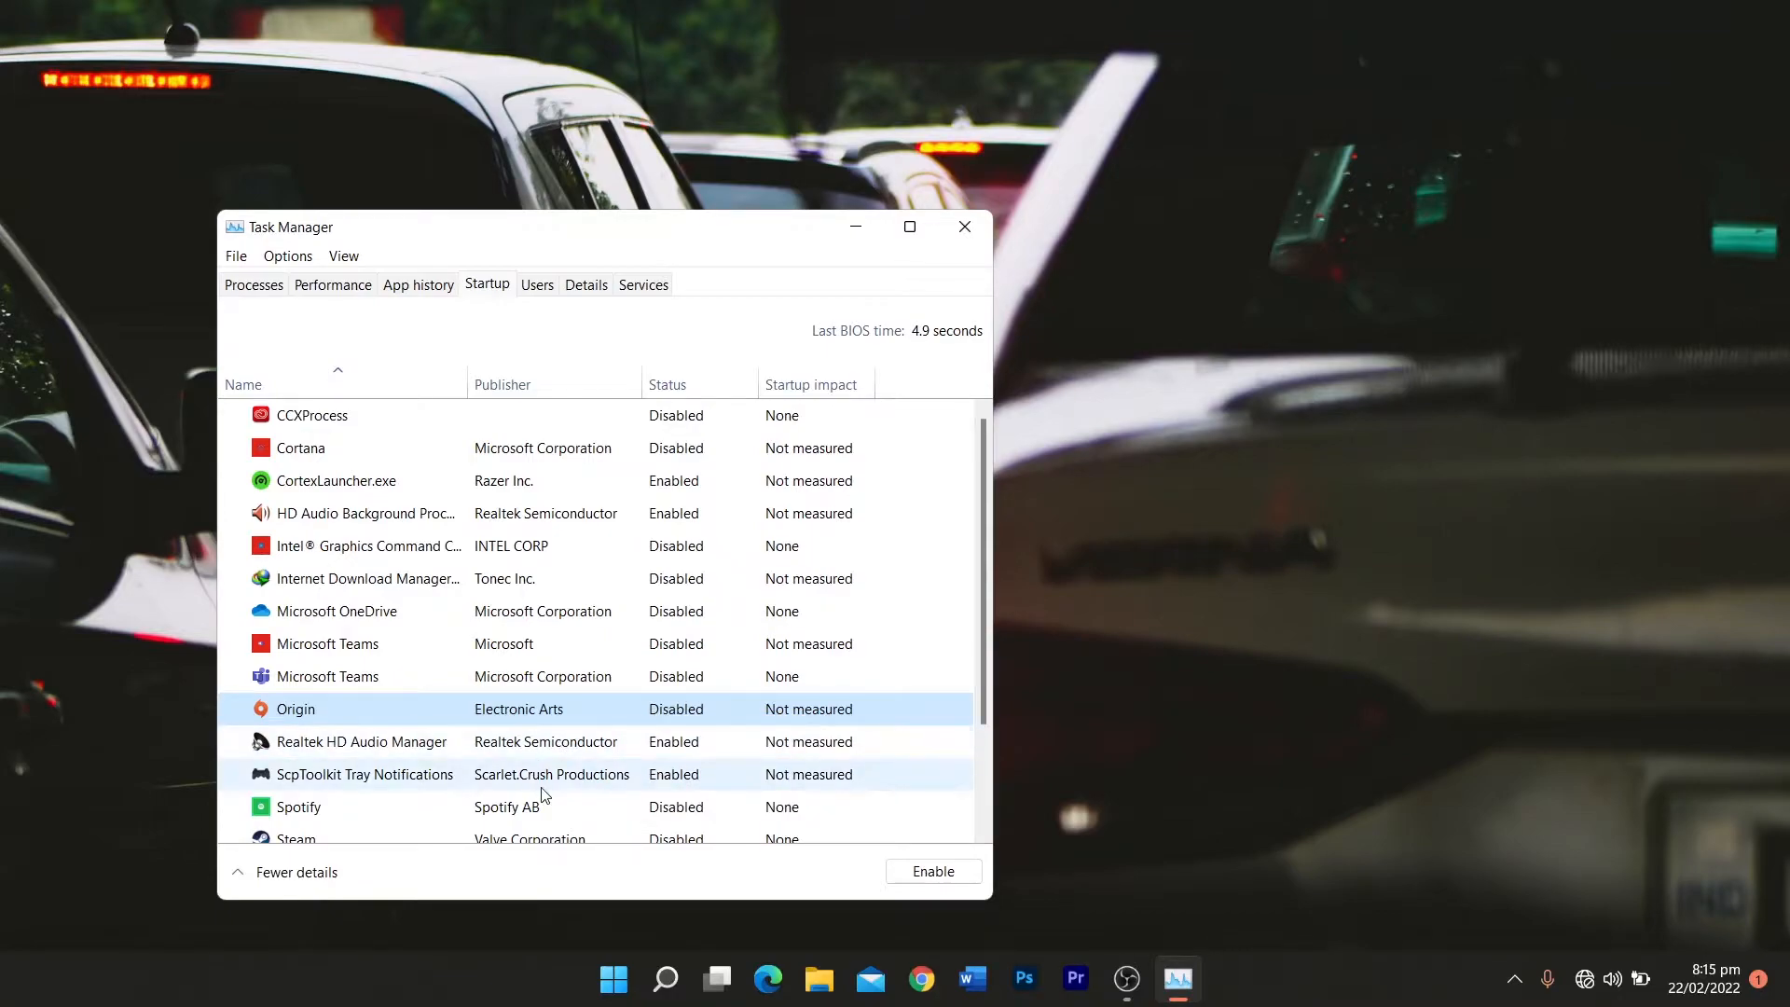
pyautogui.rightClick(583, 778)
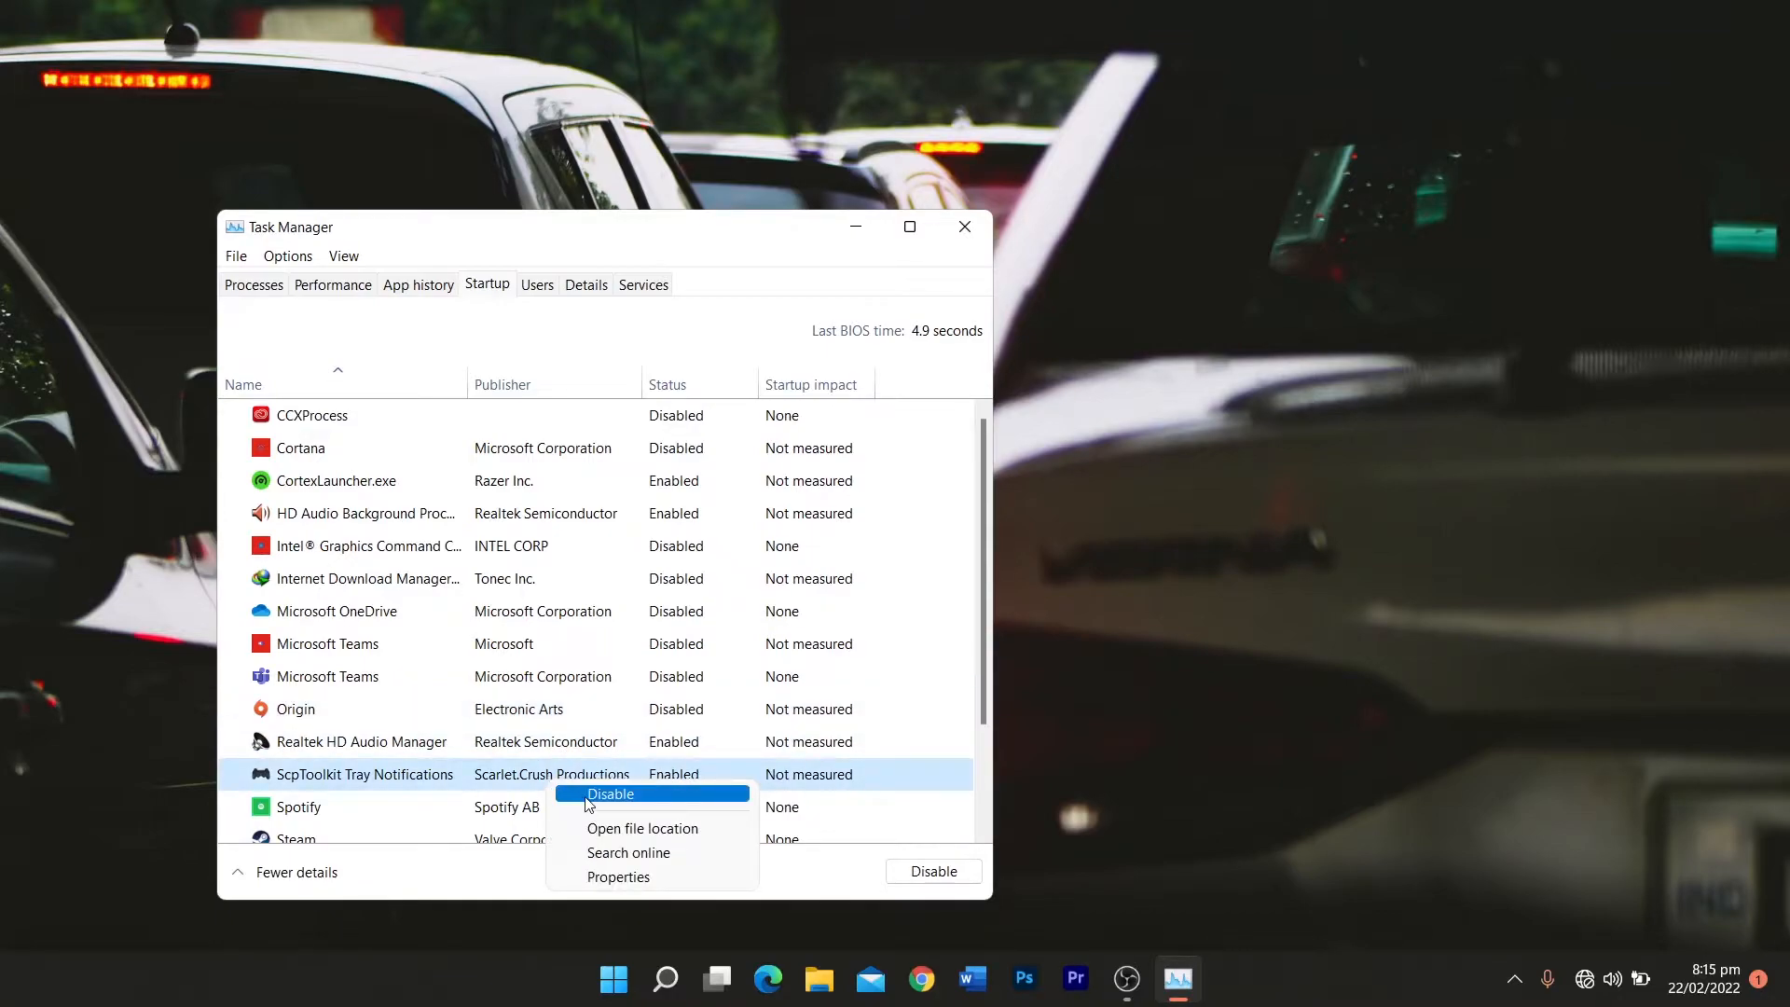
pyautogui.click(589, 794)
# - Disable Twitch in the startup apps and return to the beginning of the list
pyautogui.scroll(-1, 671, 788)
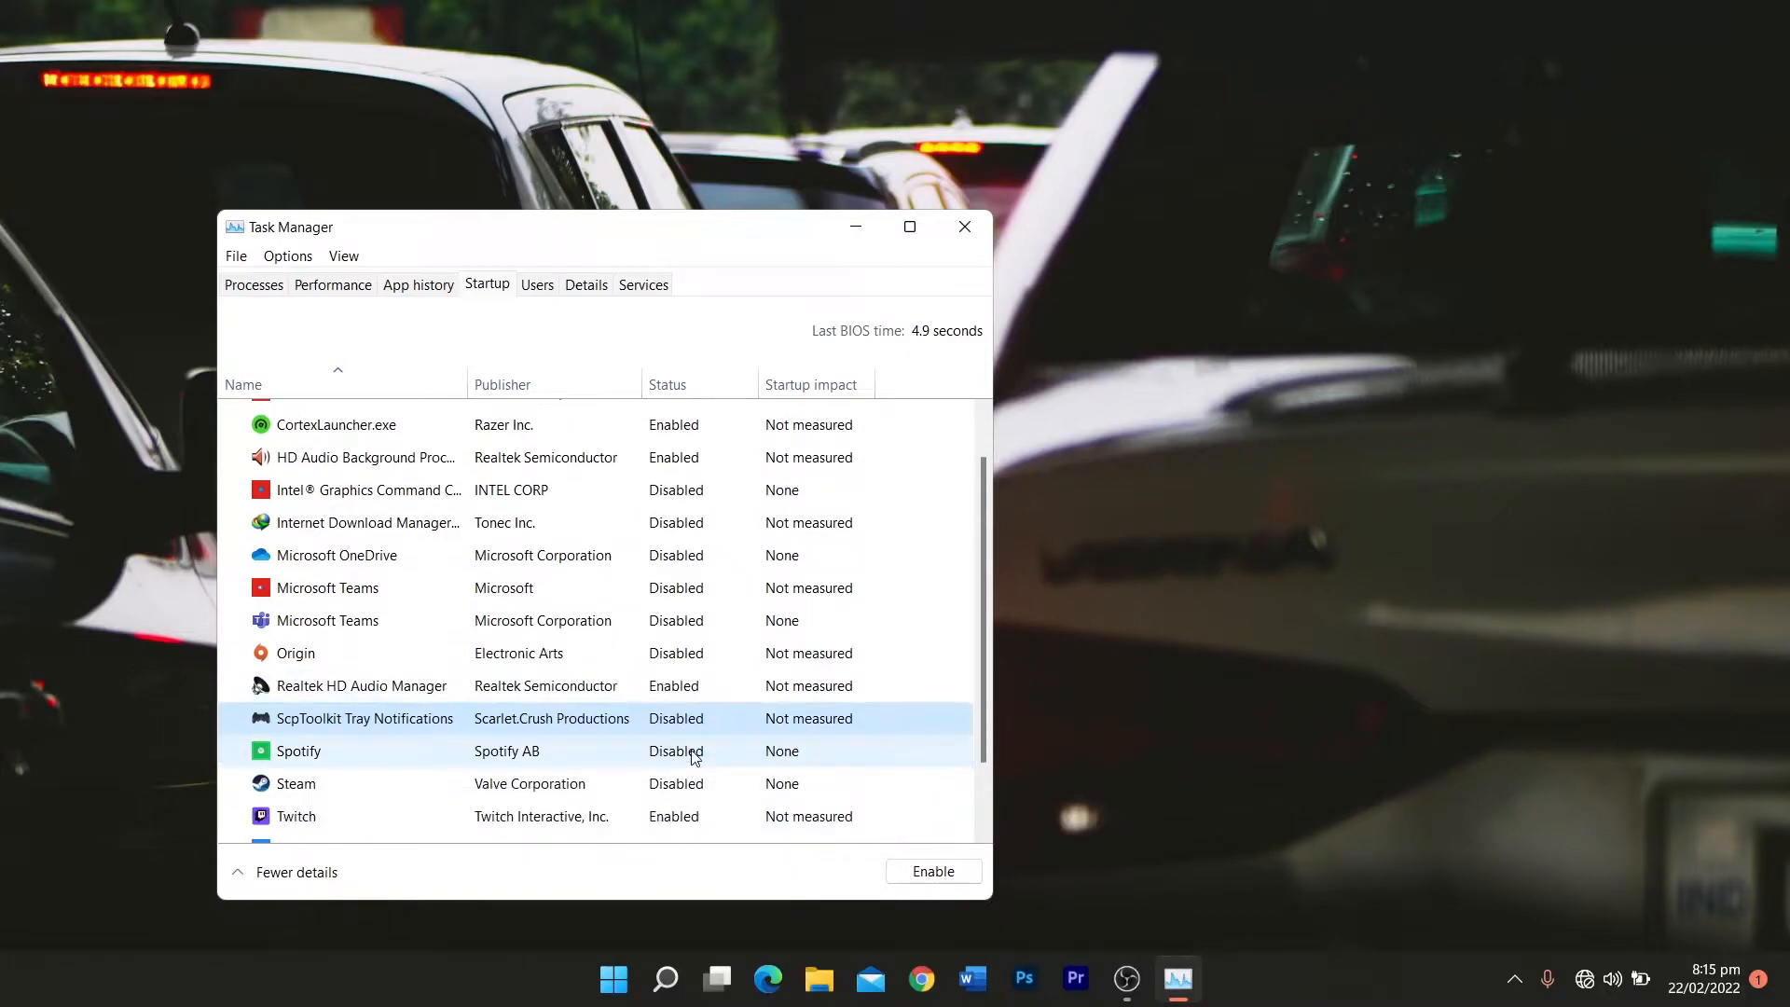
pyautogui.scroll(-1, 693, 757)
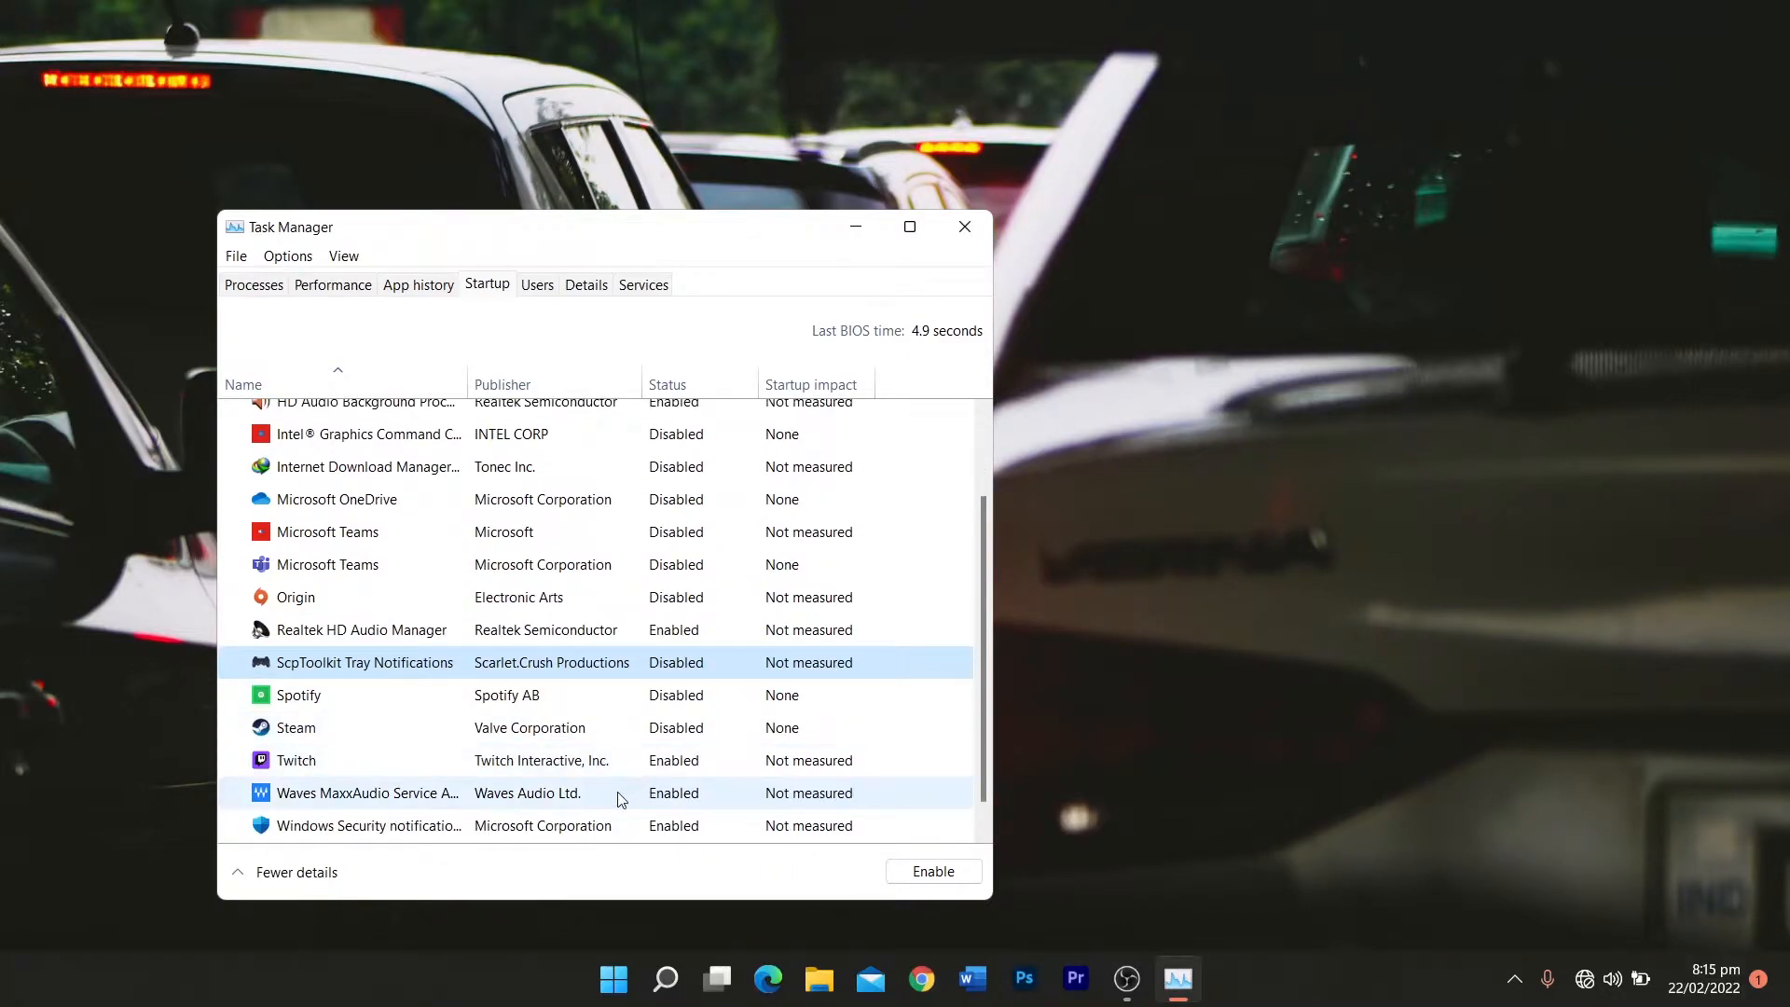
pyautogui.rightClick(568, 767)
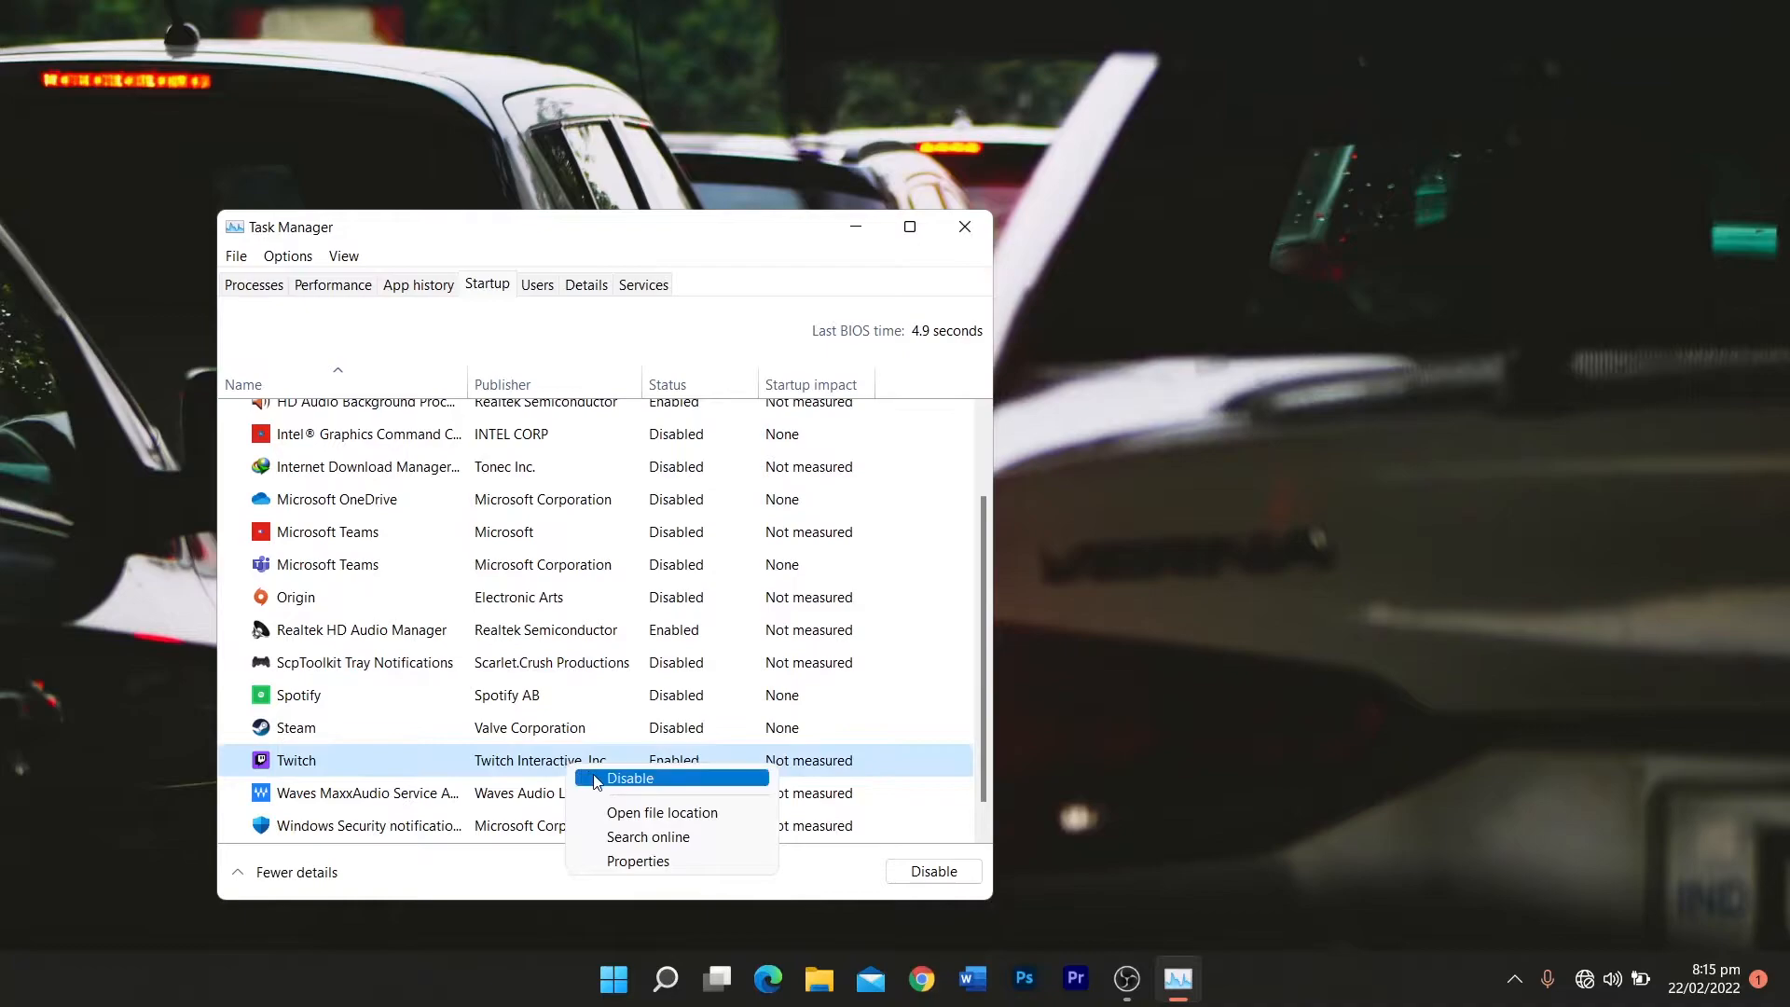
pyautogui.click(630, 779)
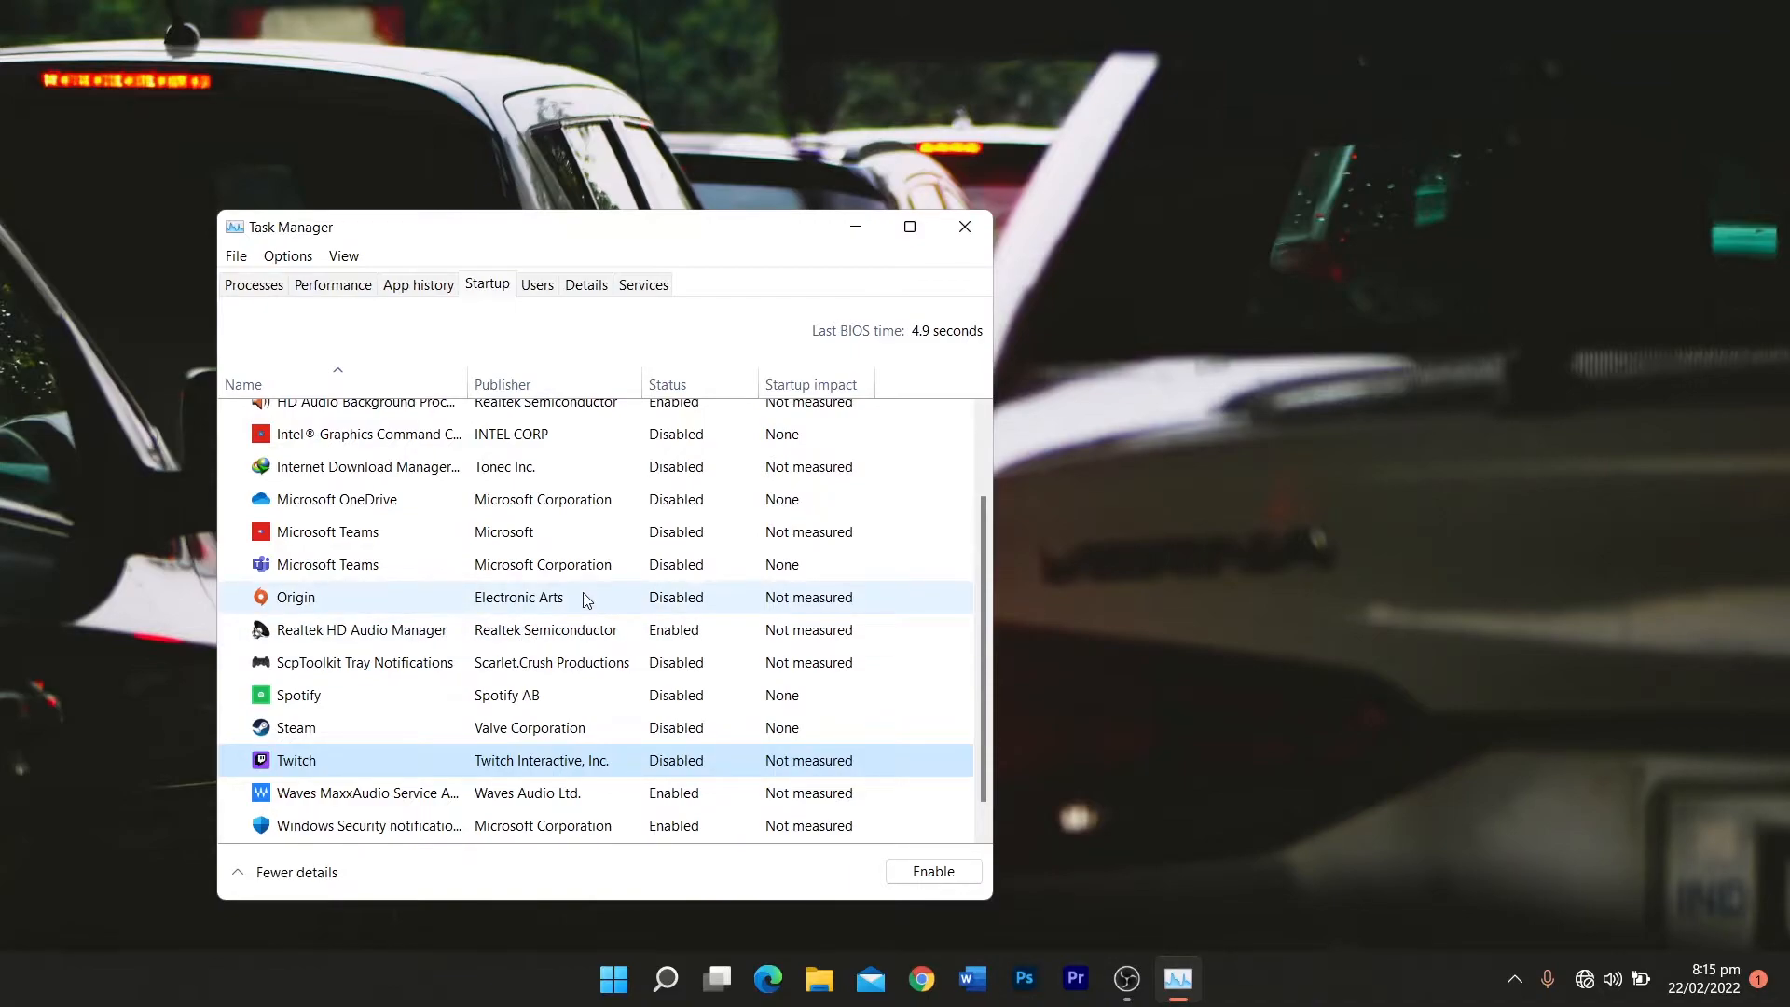
pyautogui.scroll(2, 587, 600)
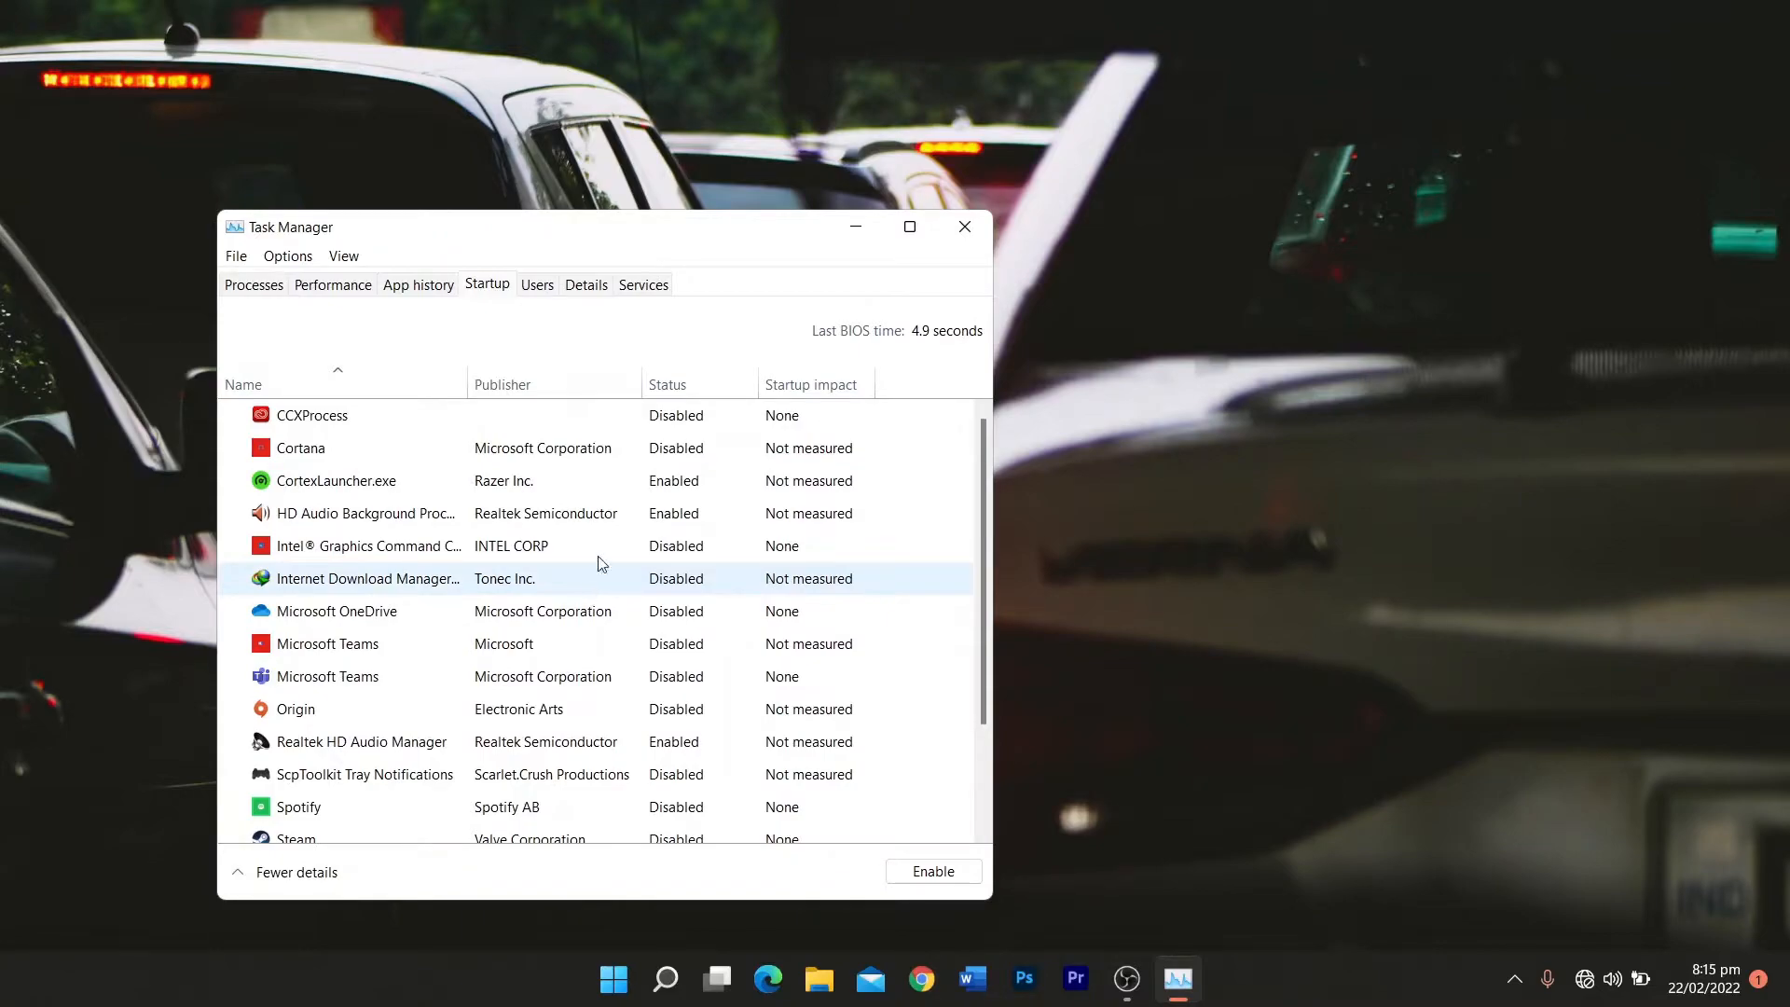
# - Close Task Manager and open the Startup page of the Apps settings in Windows Settings
pyautogui.click(965, 226)
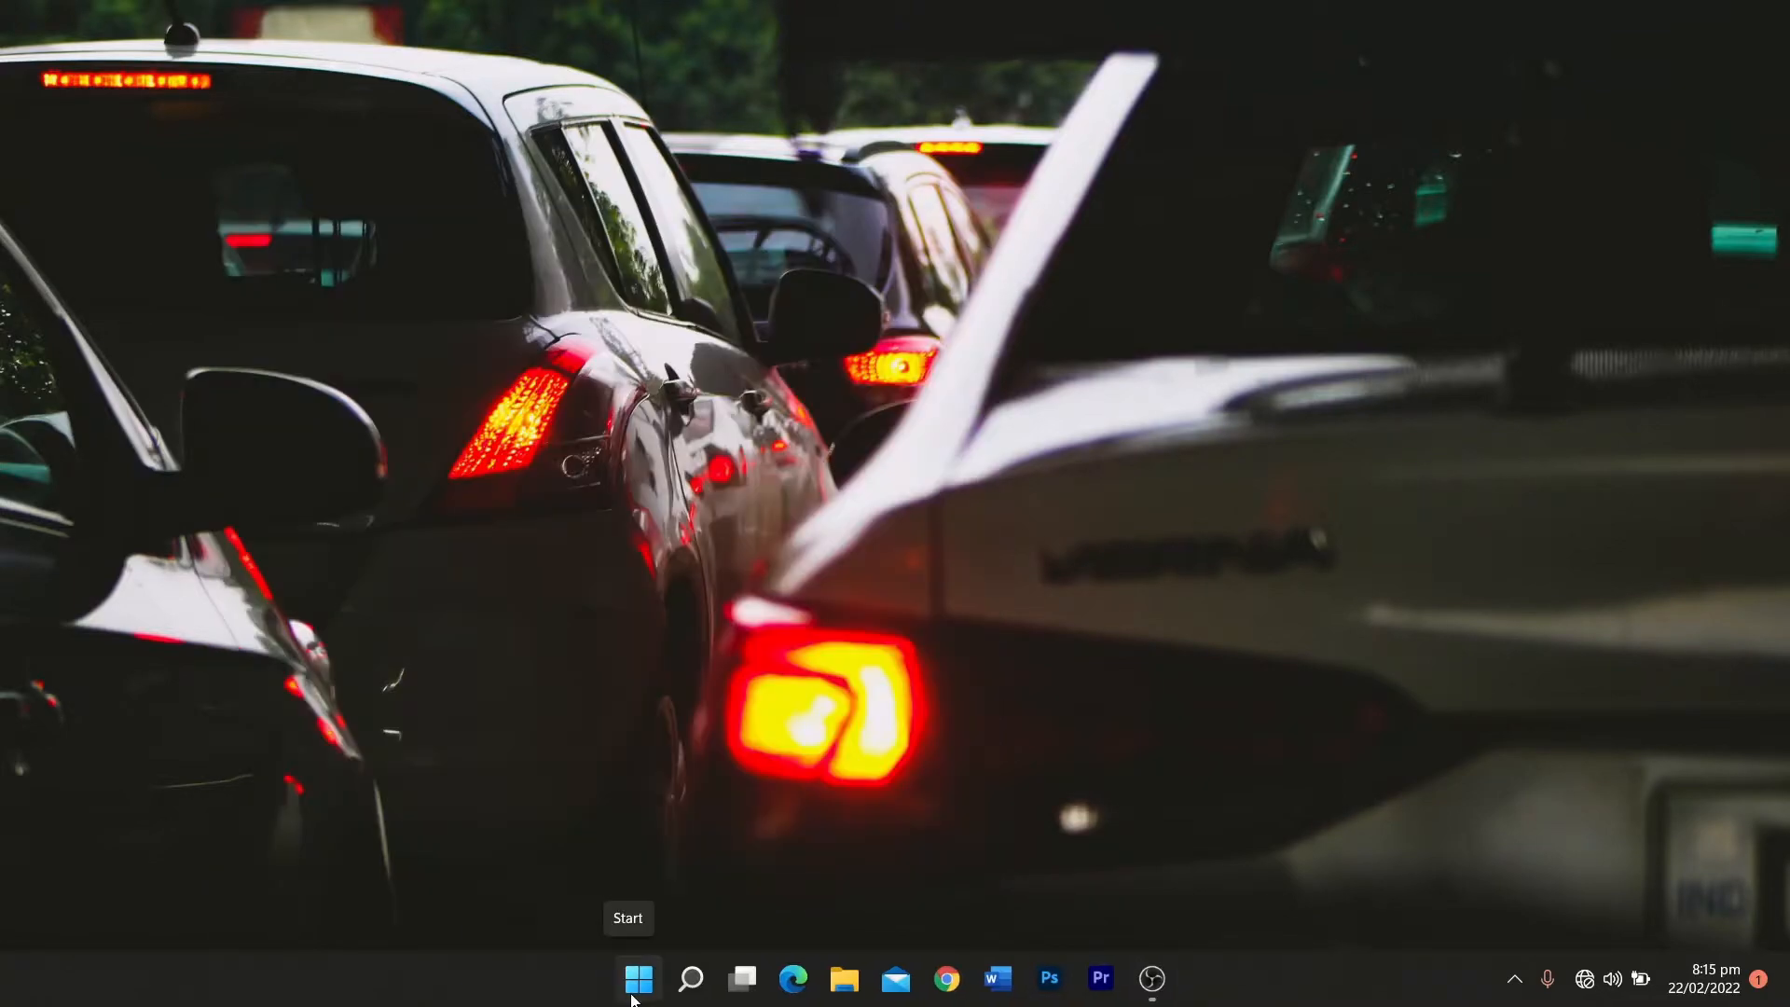
pyautogui.click(639, 980)
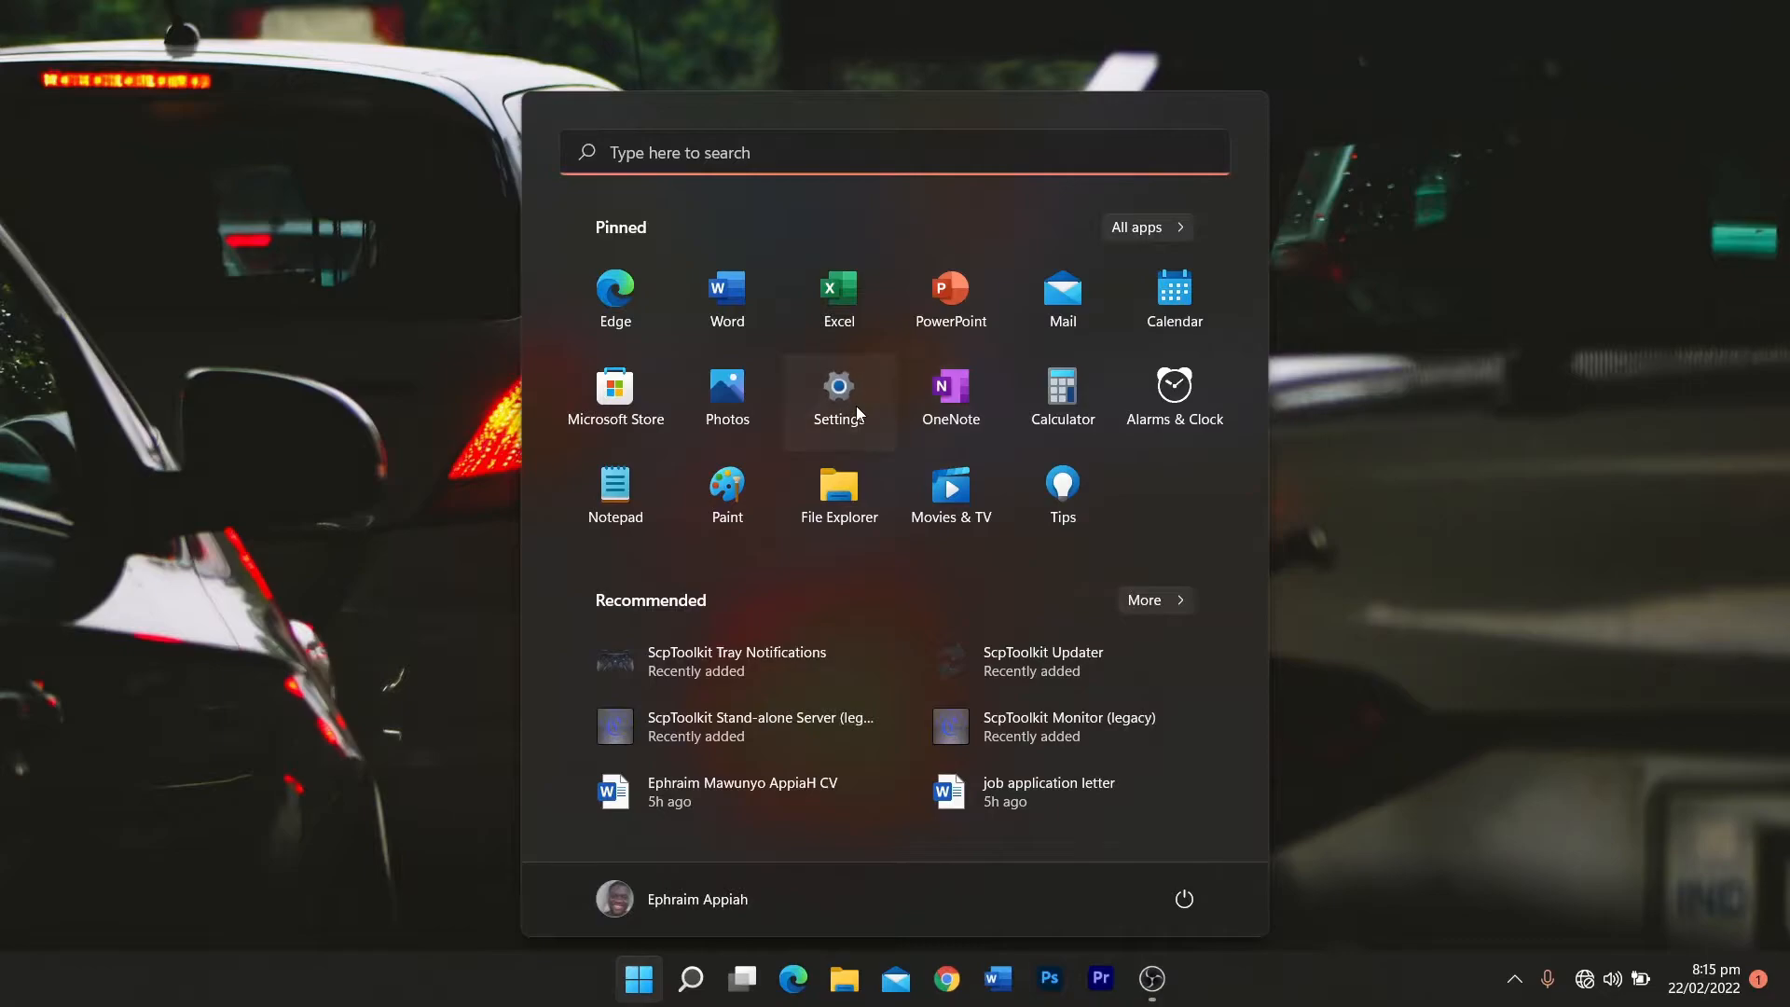
pyautogui.click(857, 410)
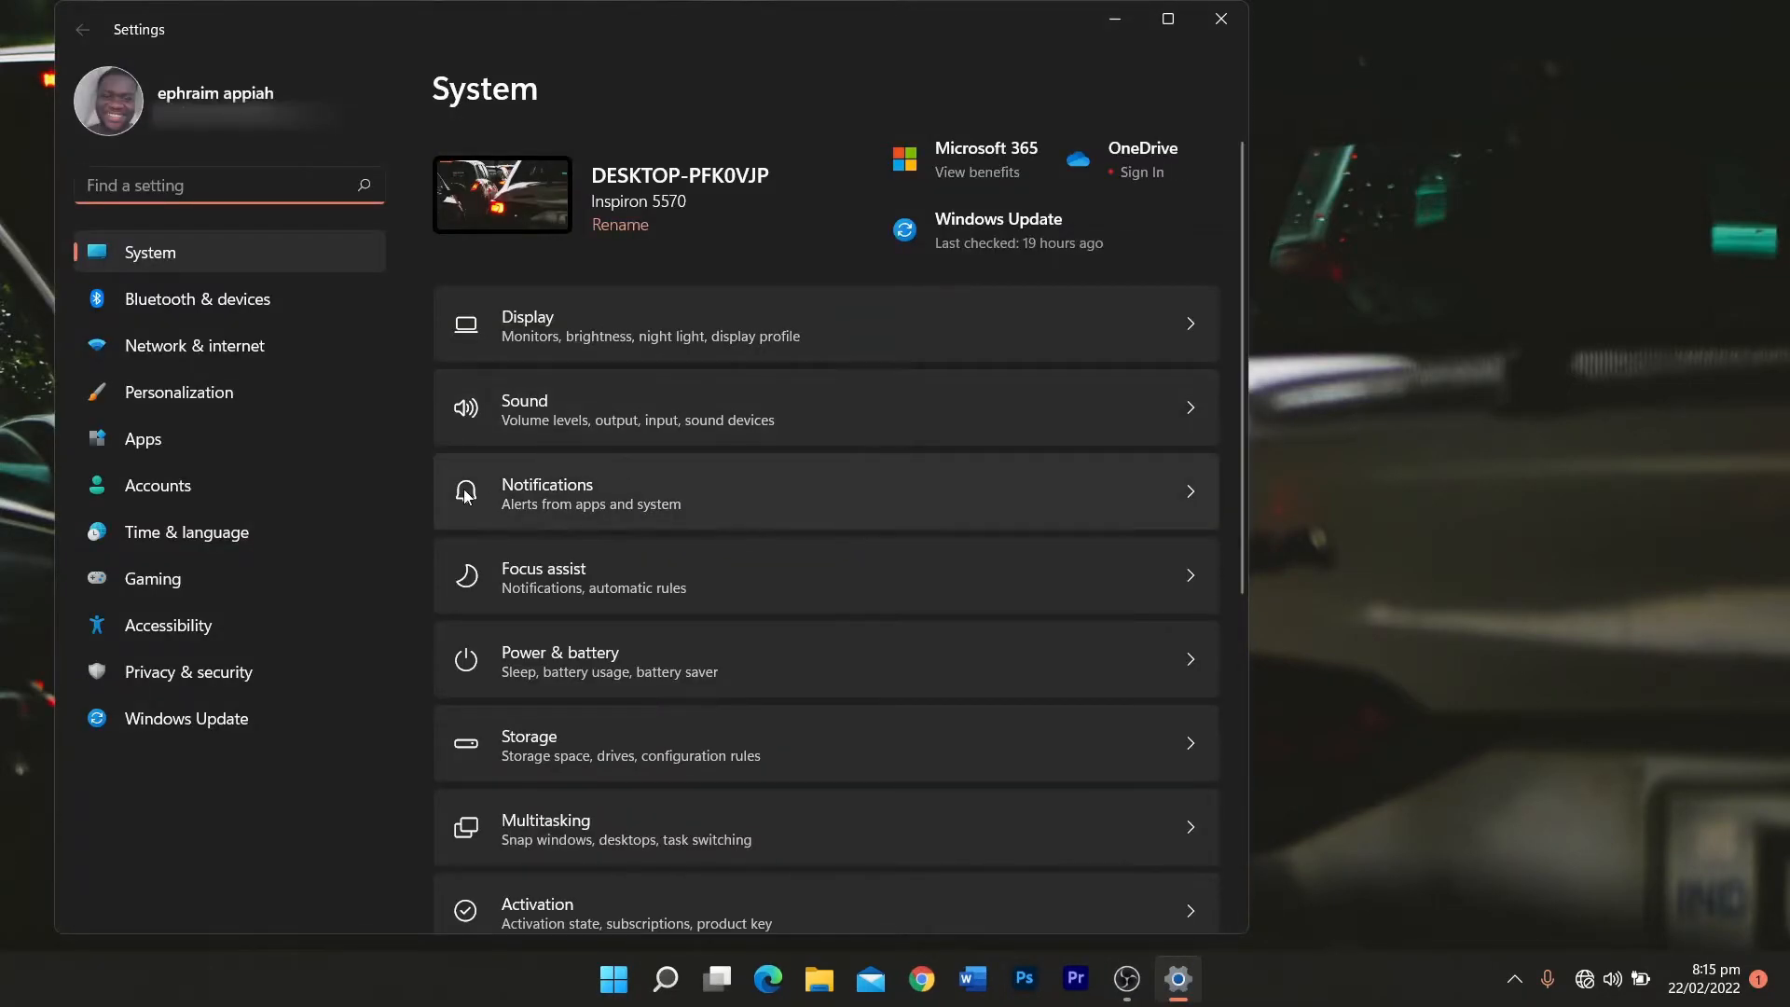
pyautogui.click(170, 451)
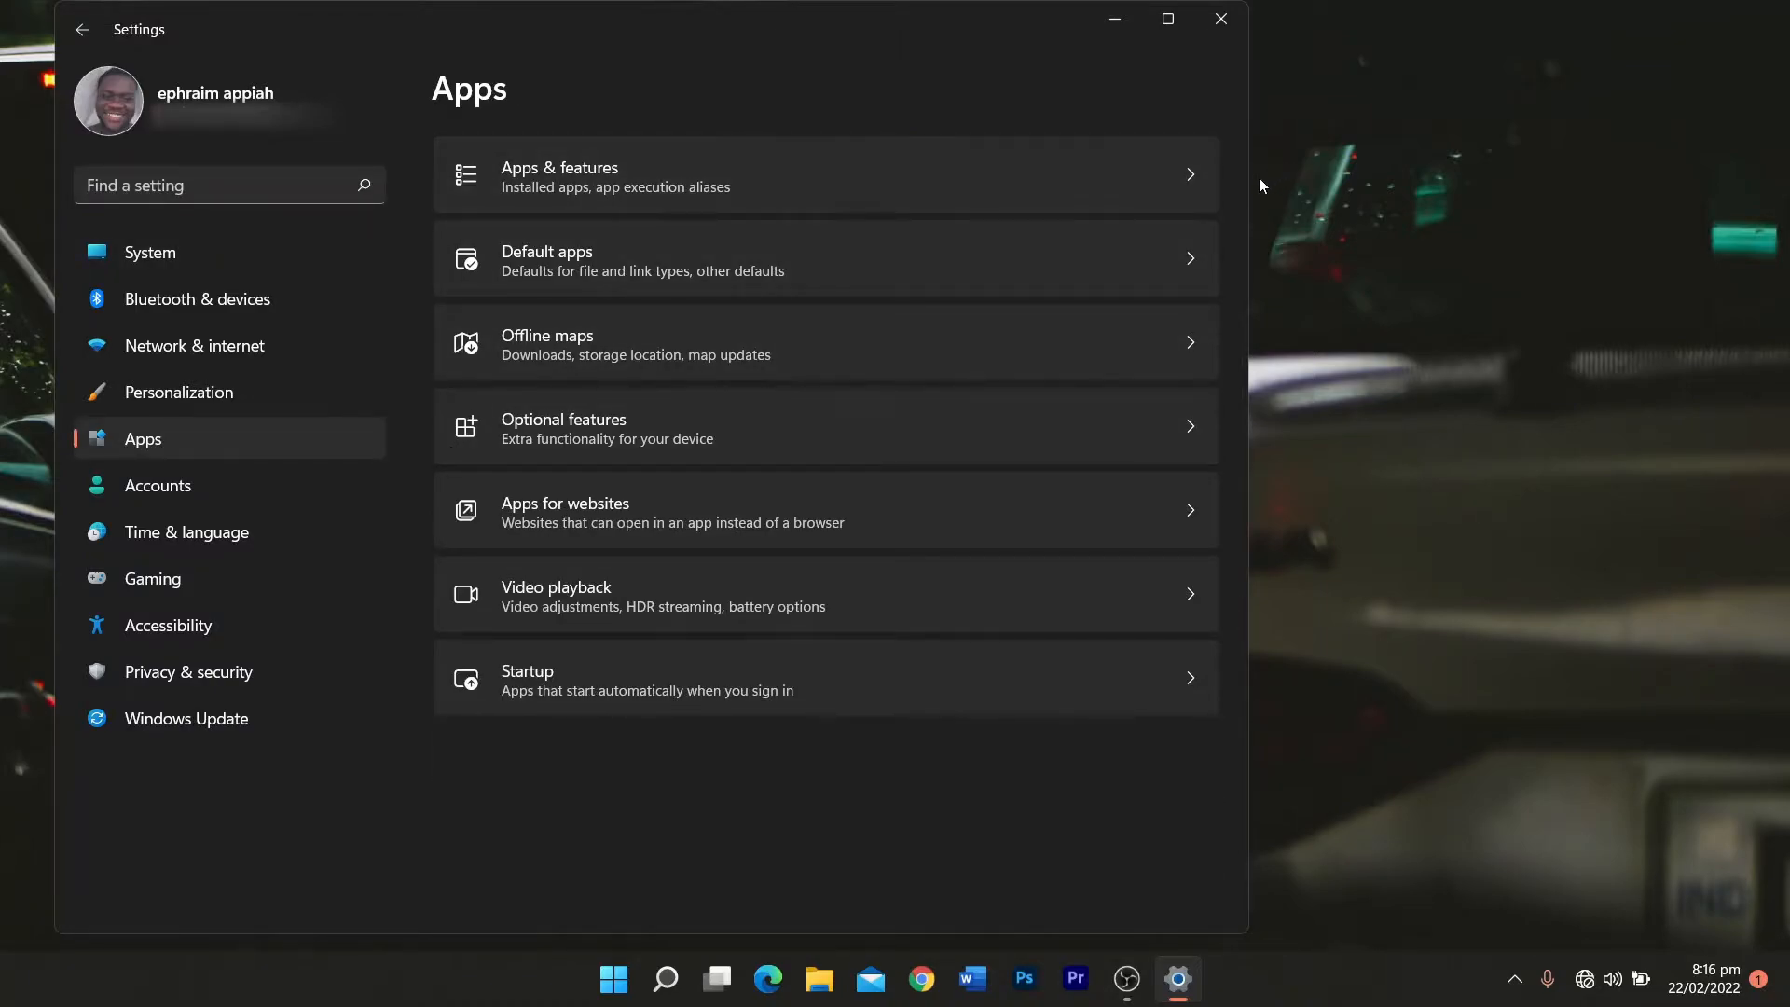
pyautogui.click(667, 703)
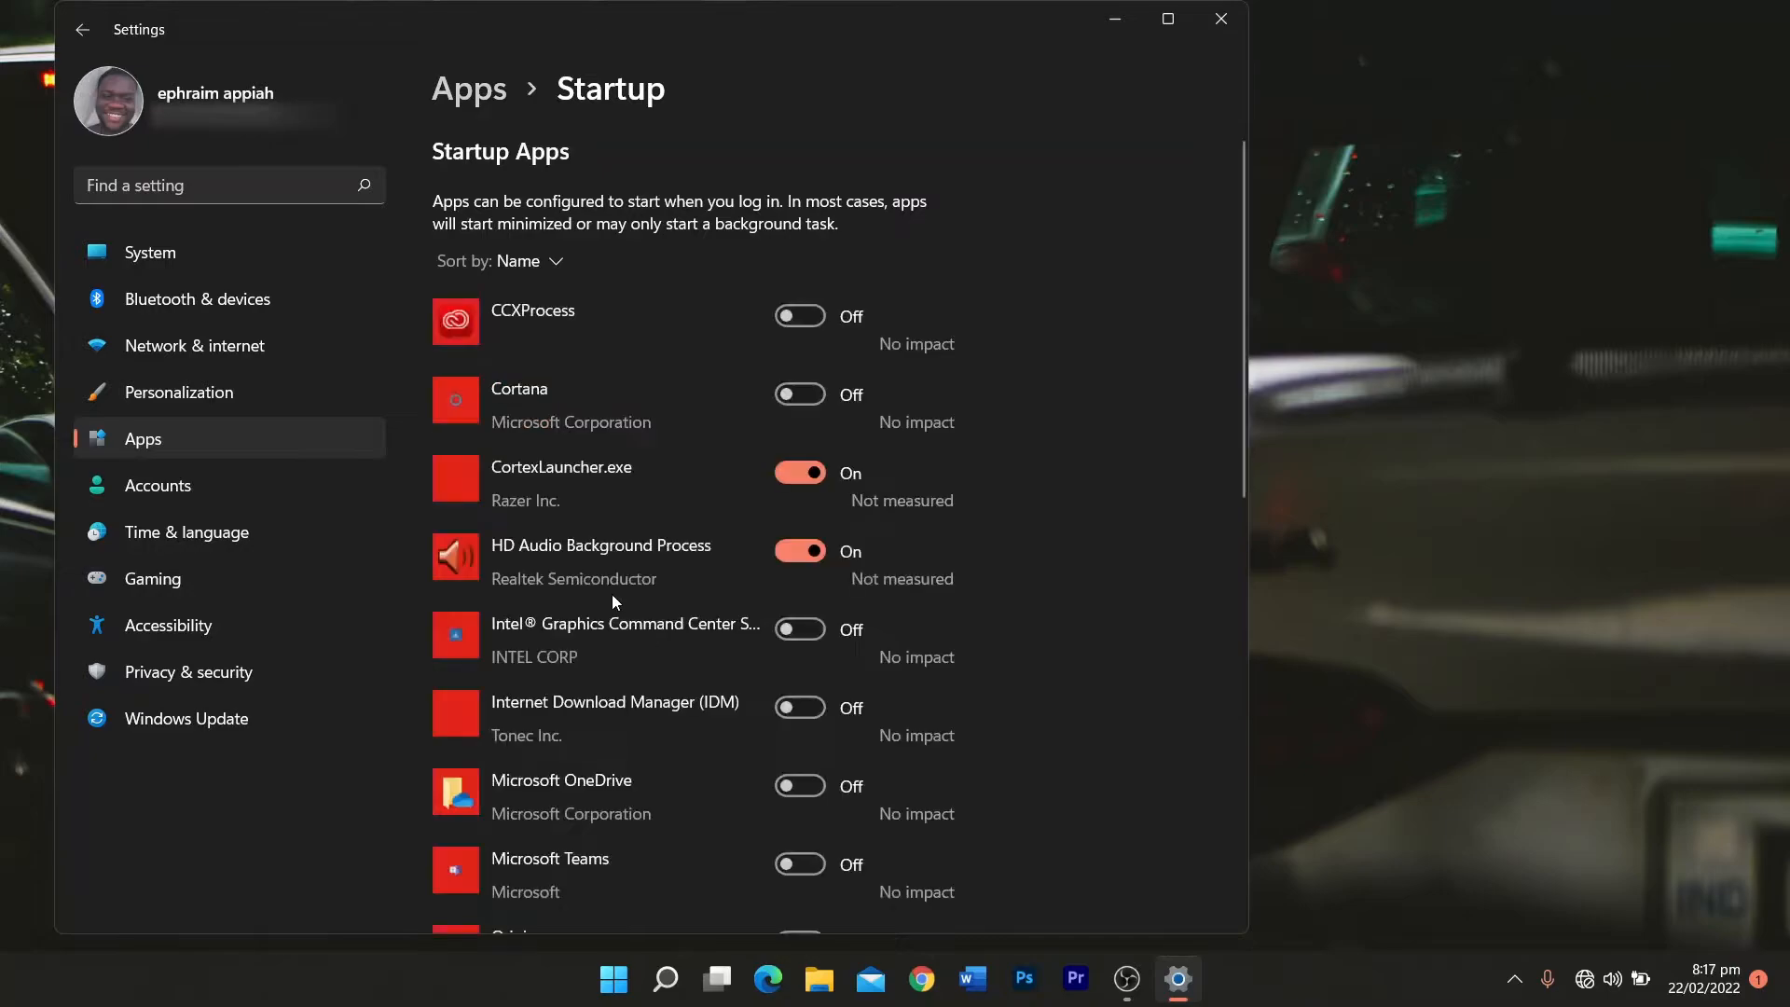
pyautogui.click(182, 434)
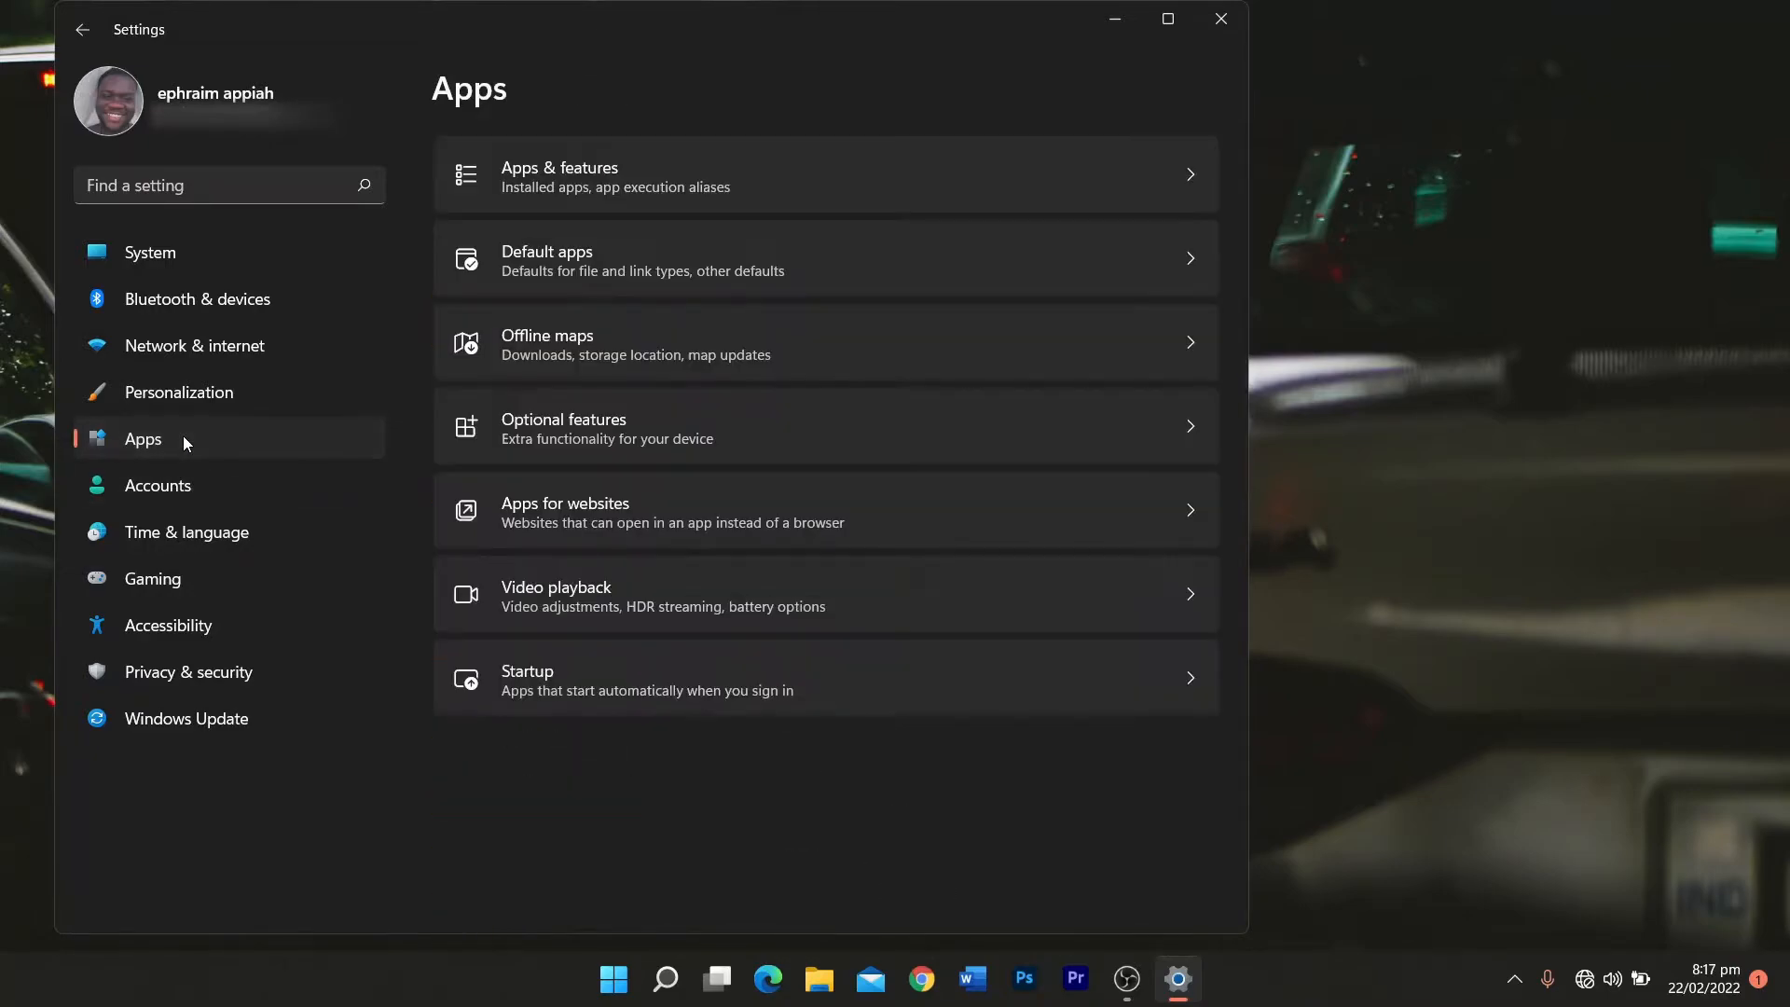
pyautogui.click(591, 690)
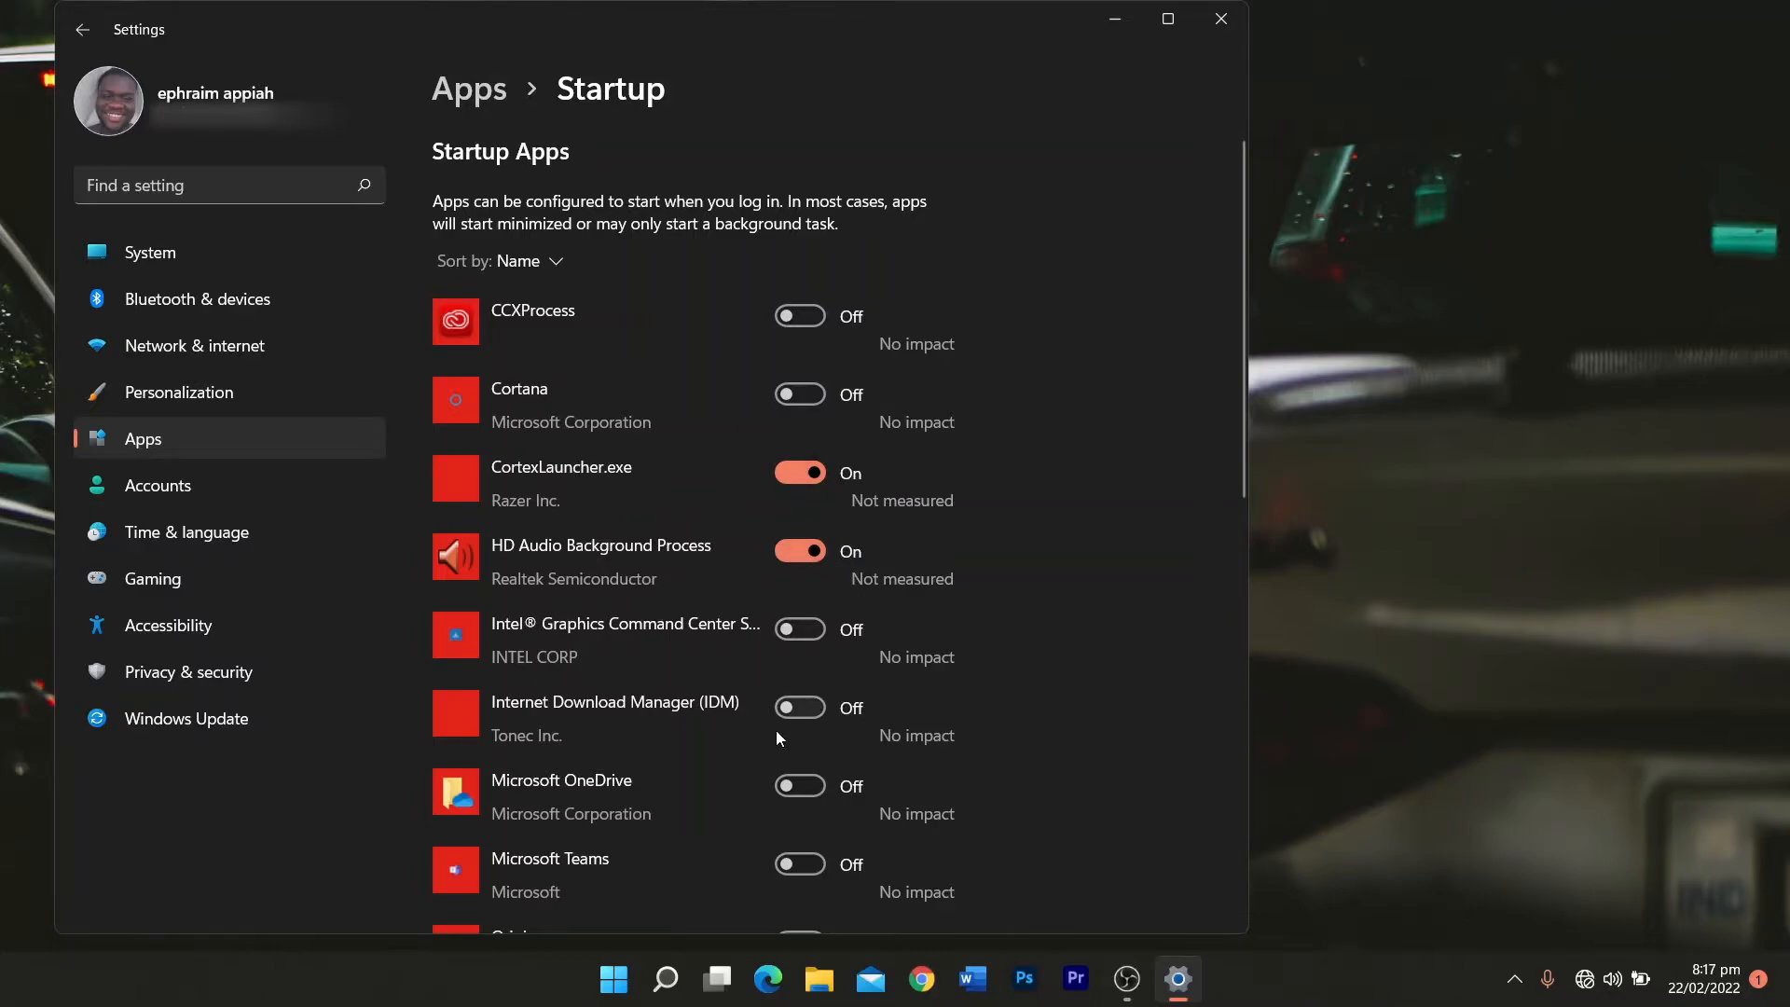
# - Review which apps are switched on or off in the whole startup list, returning to its beginning
pyautogui.scroll(-4, 762, 733)
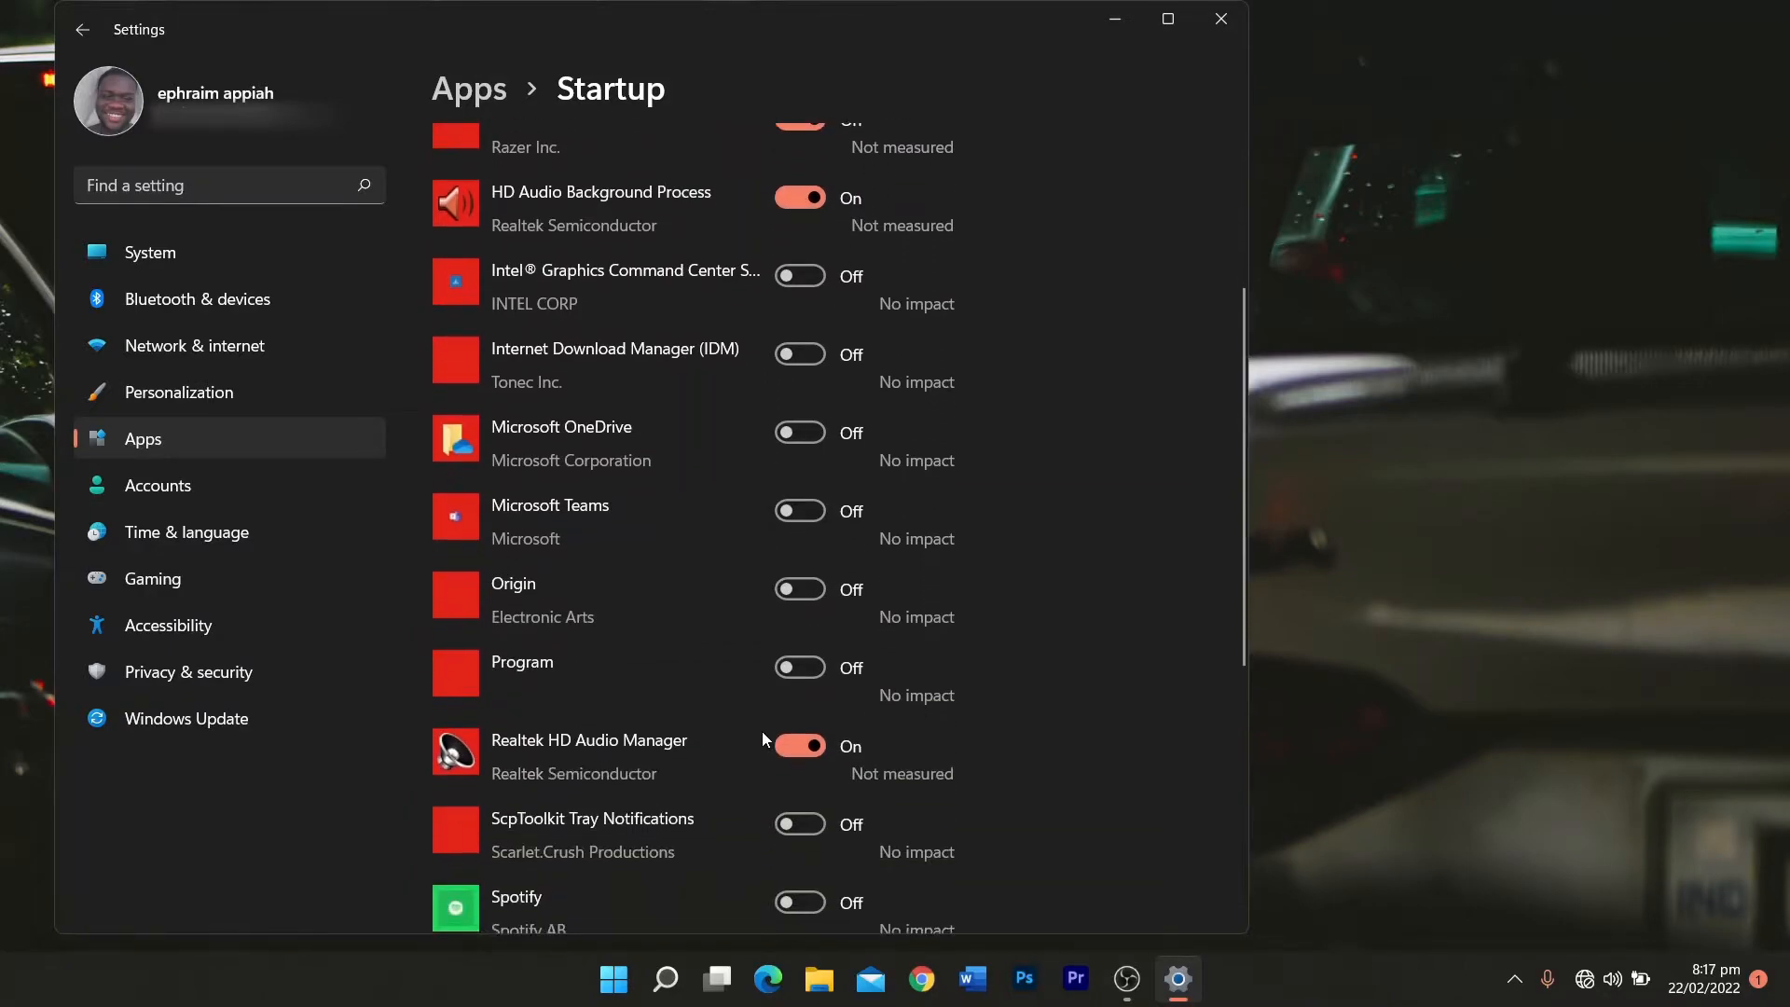
pyautogui.scroll(-3, 763, 739)
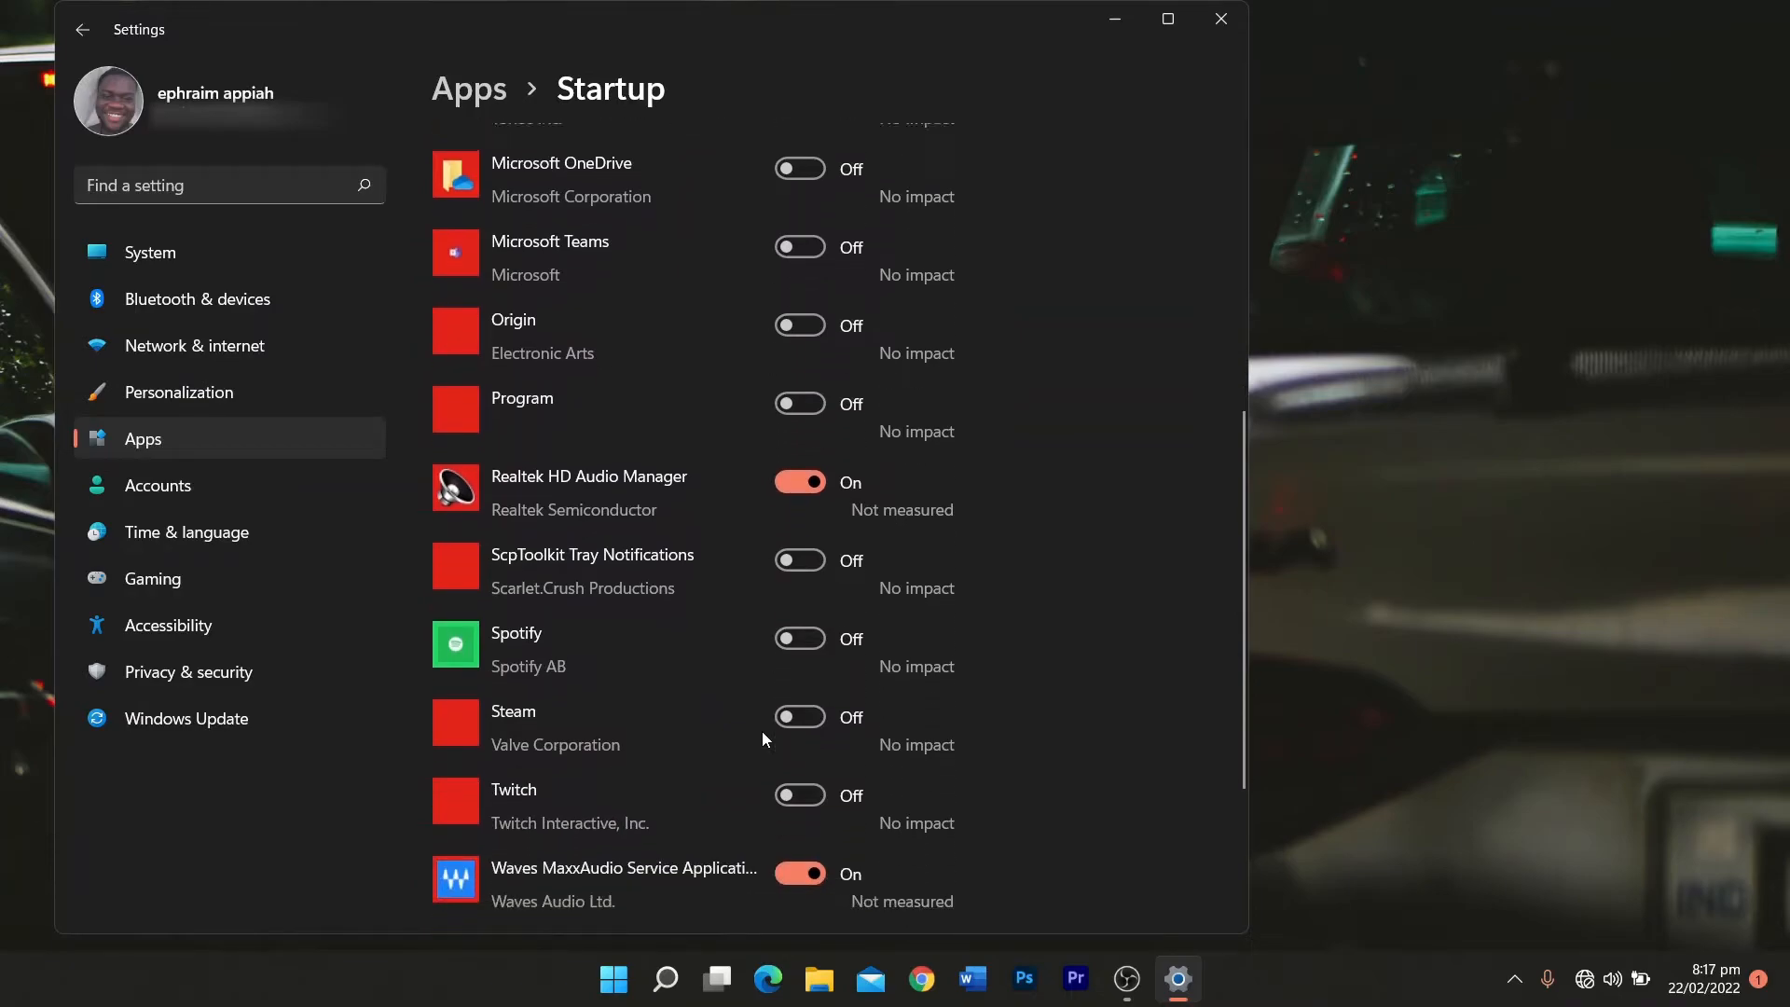
pyautogui.scroll(-1, 763, 738)
pyautogui.scroll(-2, 762, 740)
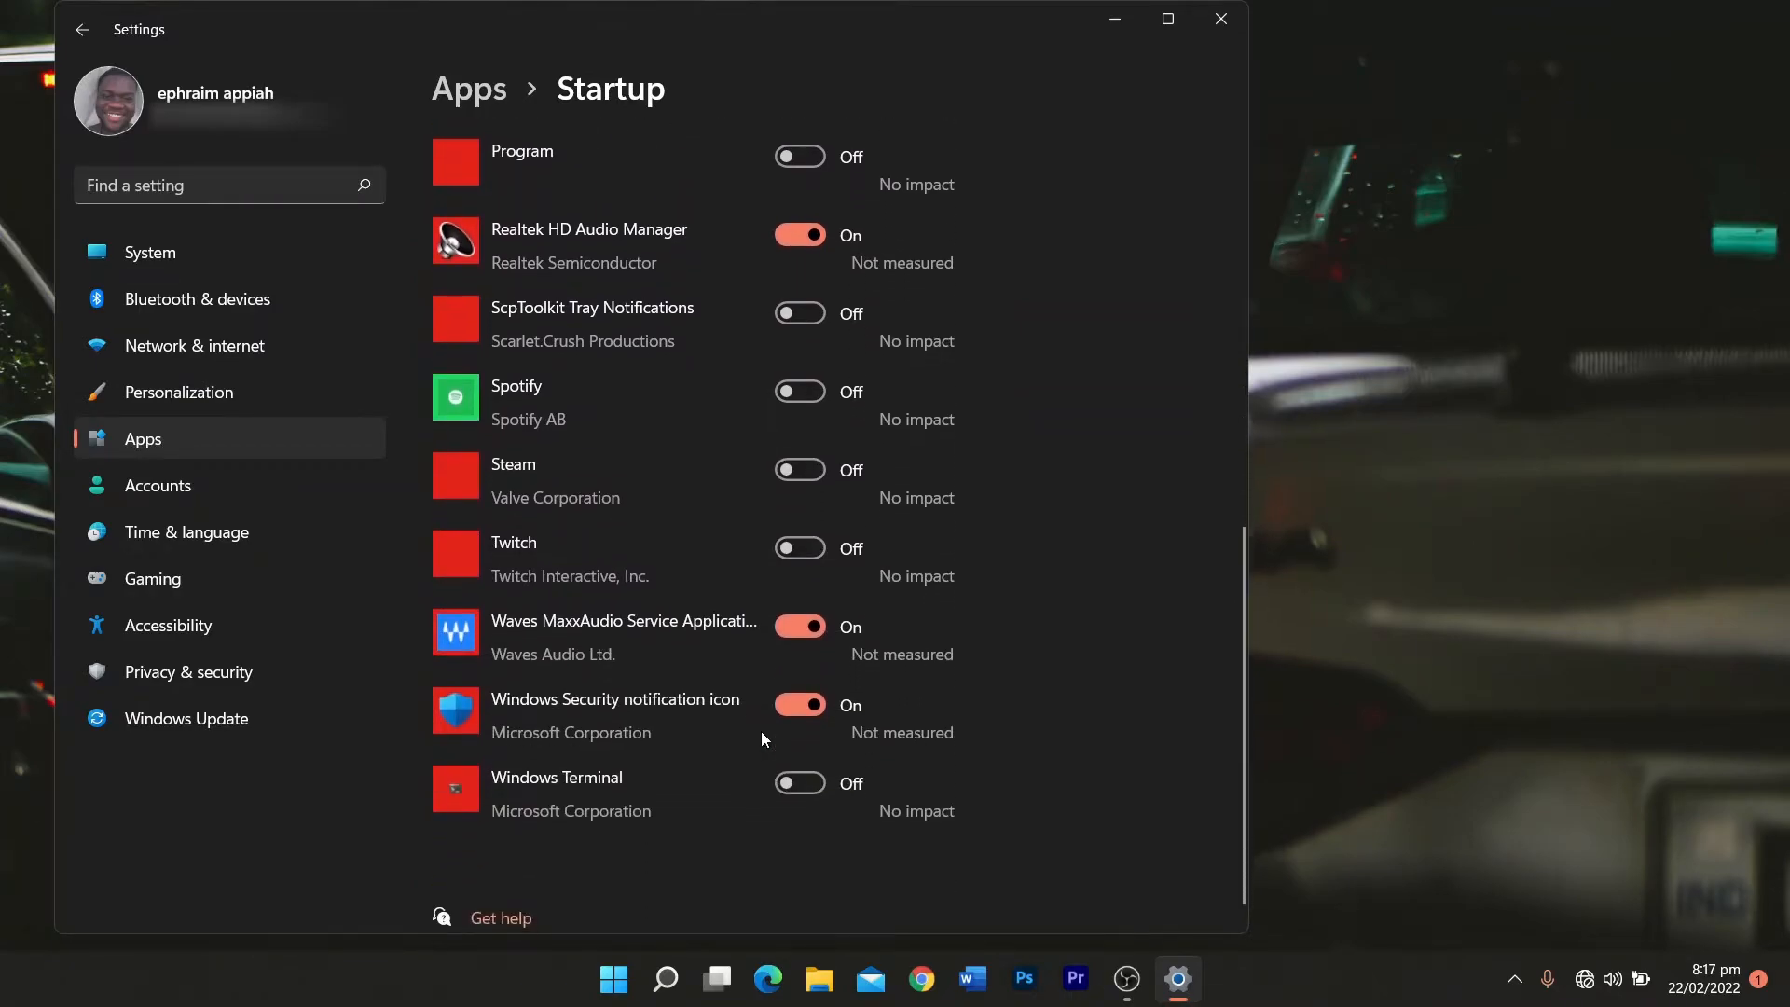
pyautogui.scroll(-2, 761, 739)
pyautogui.scroll(8, 762, 739)
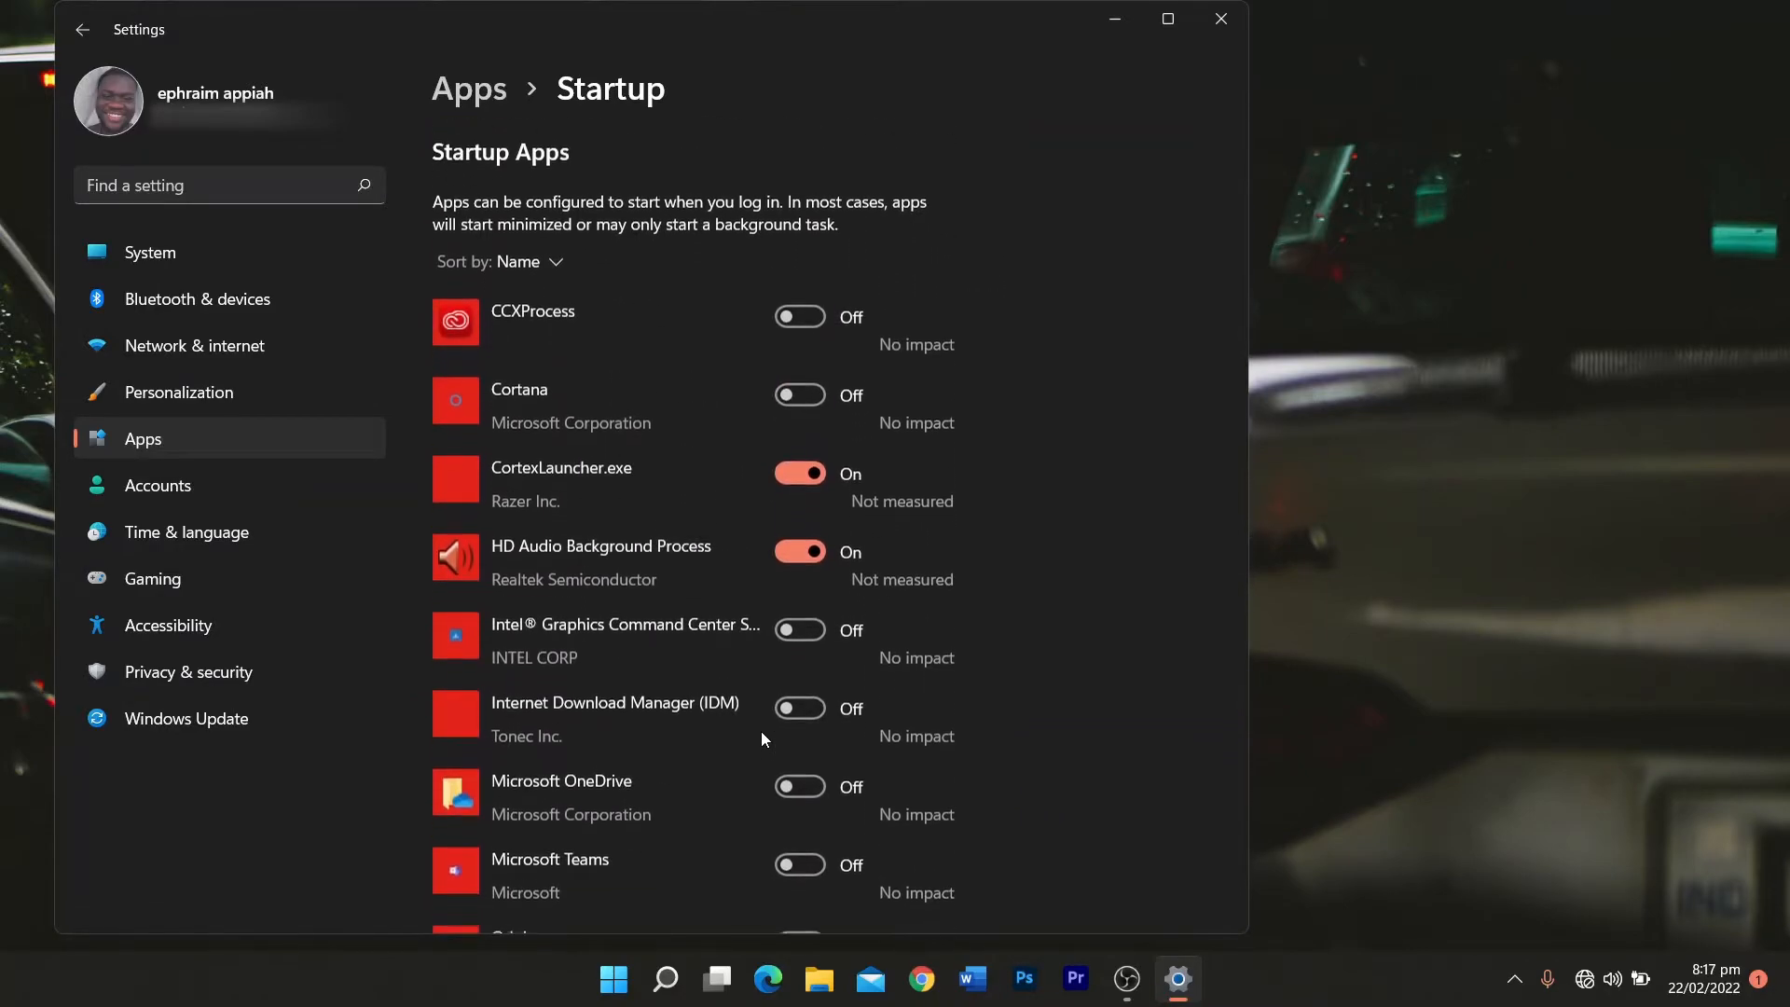
# - Search Windows for "adva", open the advanced system settings and close the System Properties dialog again
pyautogui.click(680, 985)
pyautogui.write('ad')
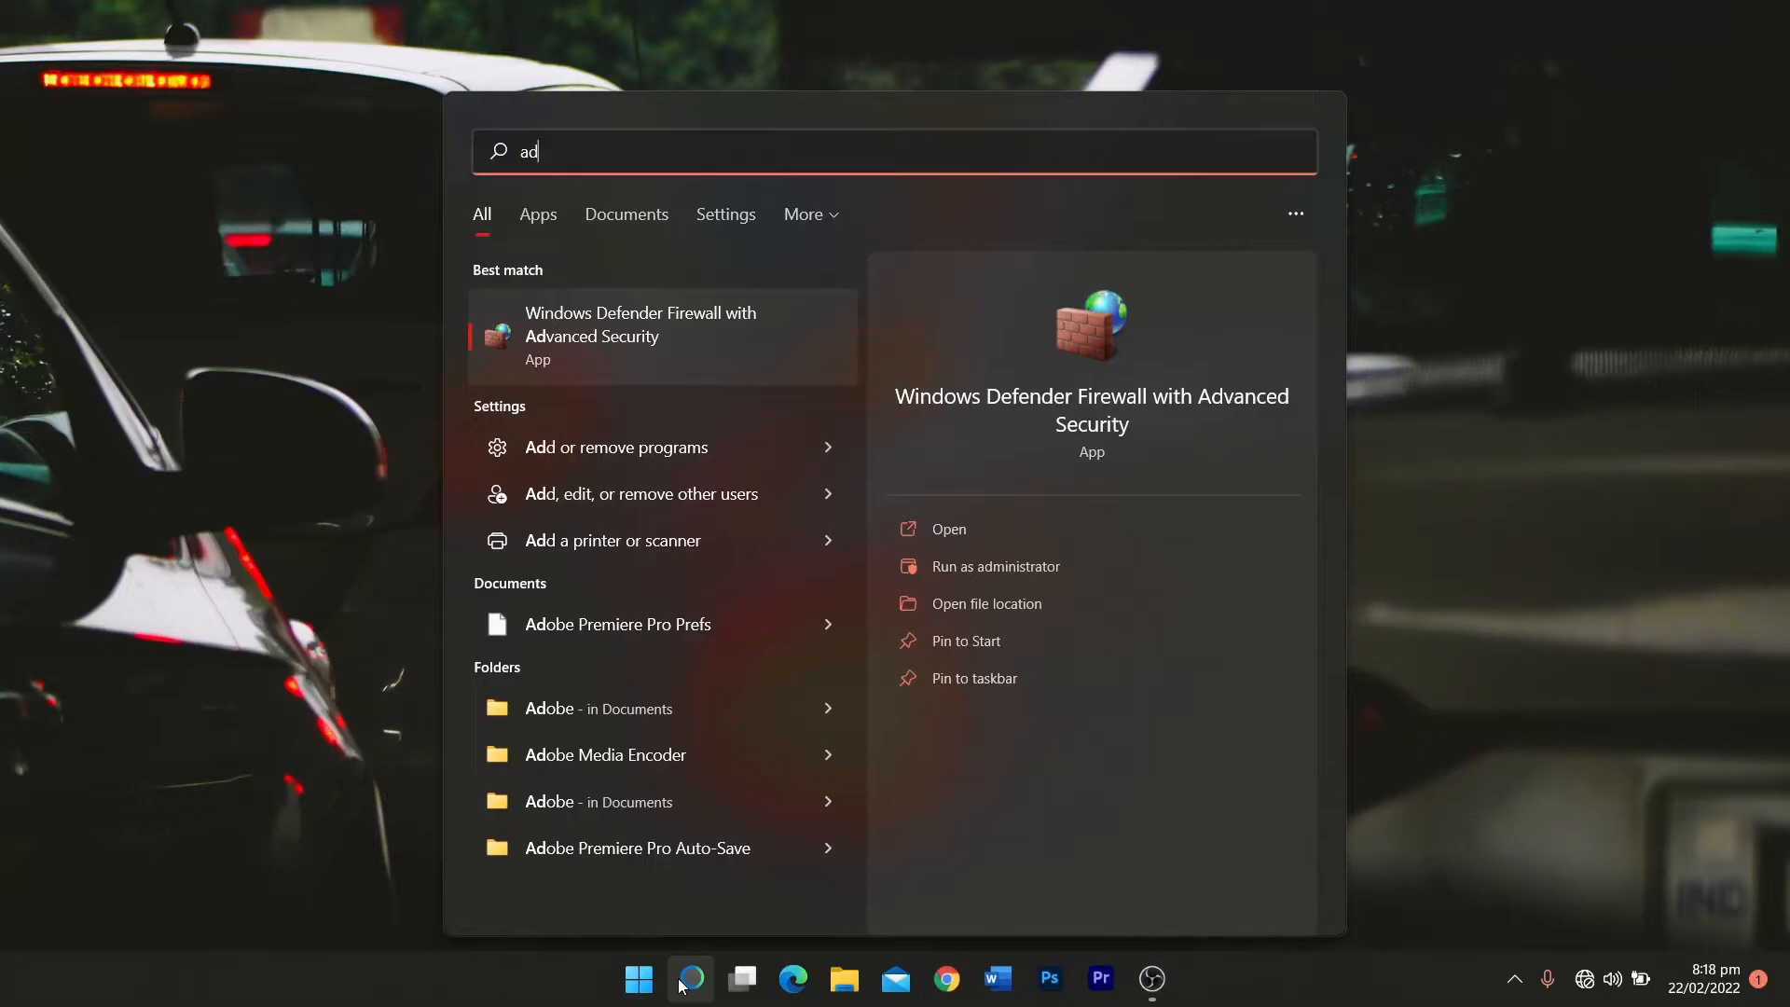
pyautogui.write('v')
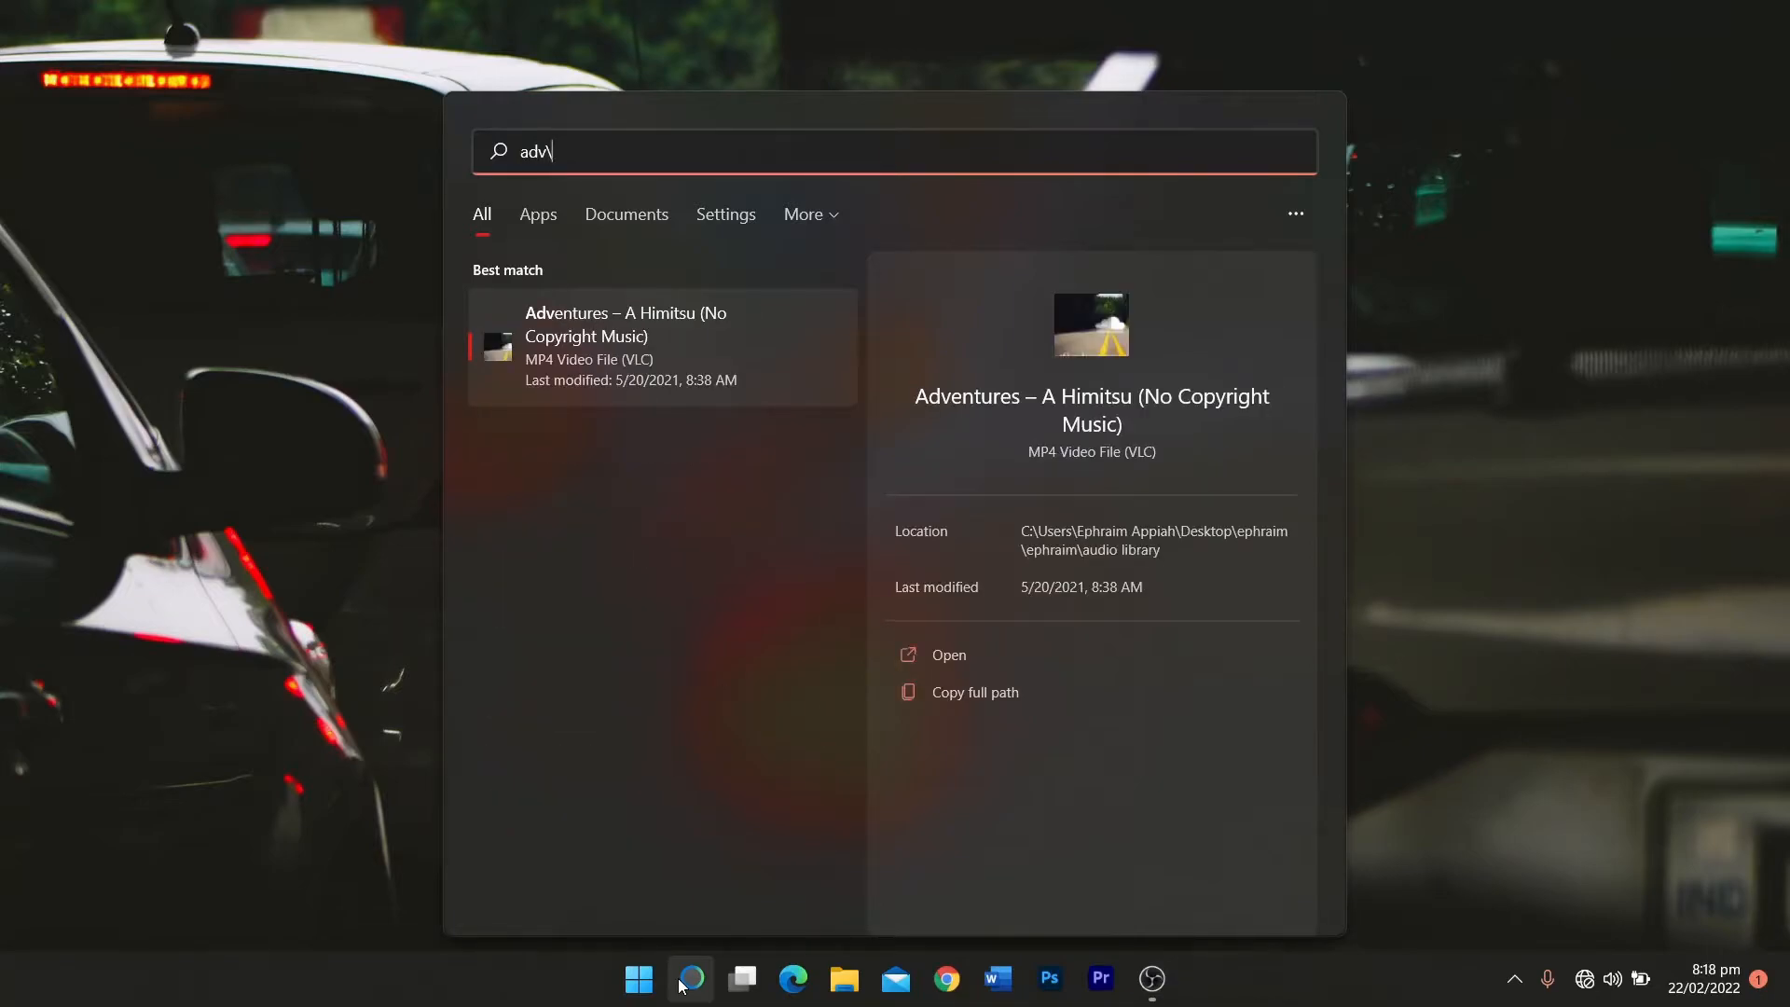
pyautogui.write('en')
pyautogui.press('BackSpace')
pyautogui.press('BackSpace')
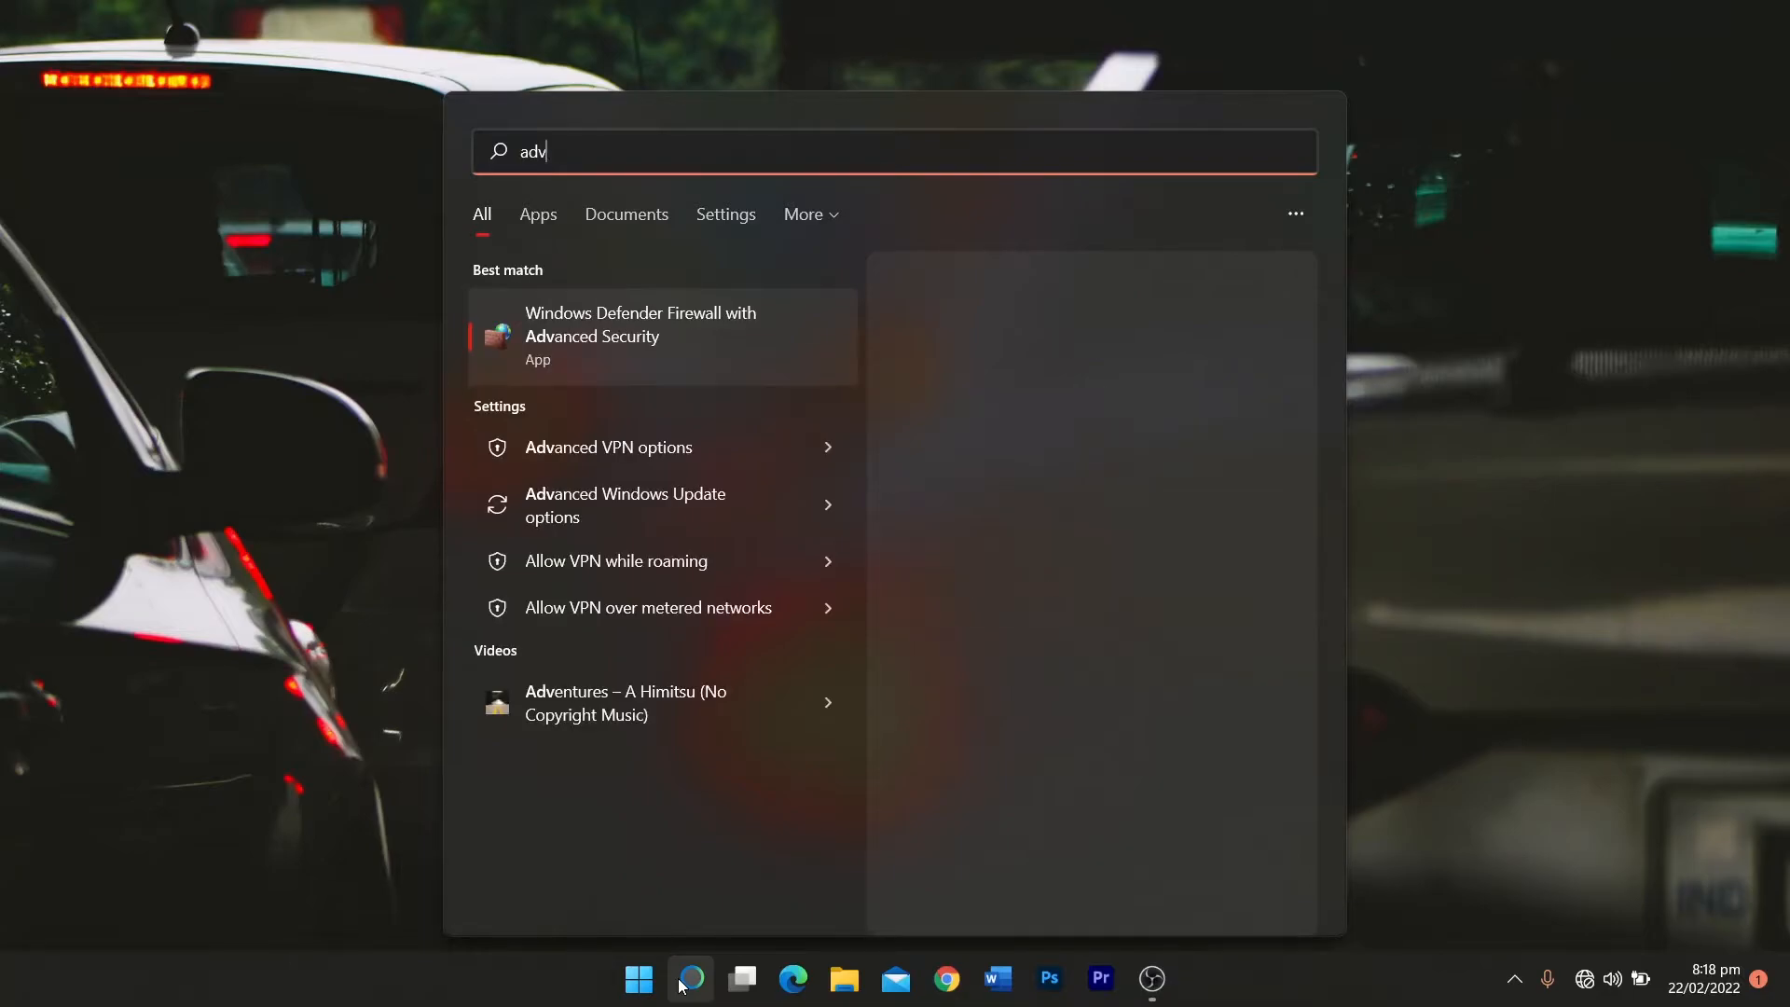
pyautogui.write('a')
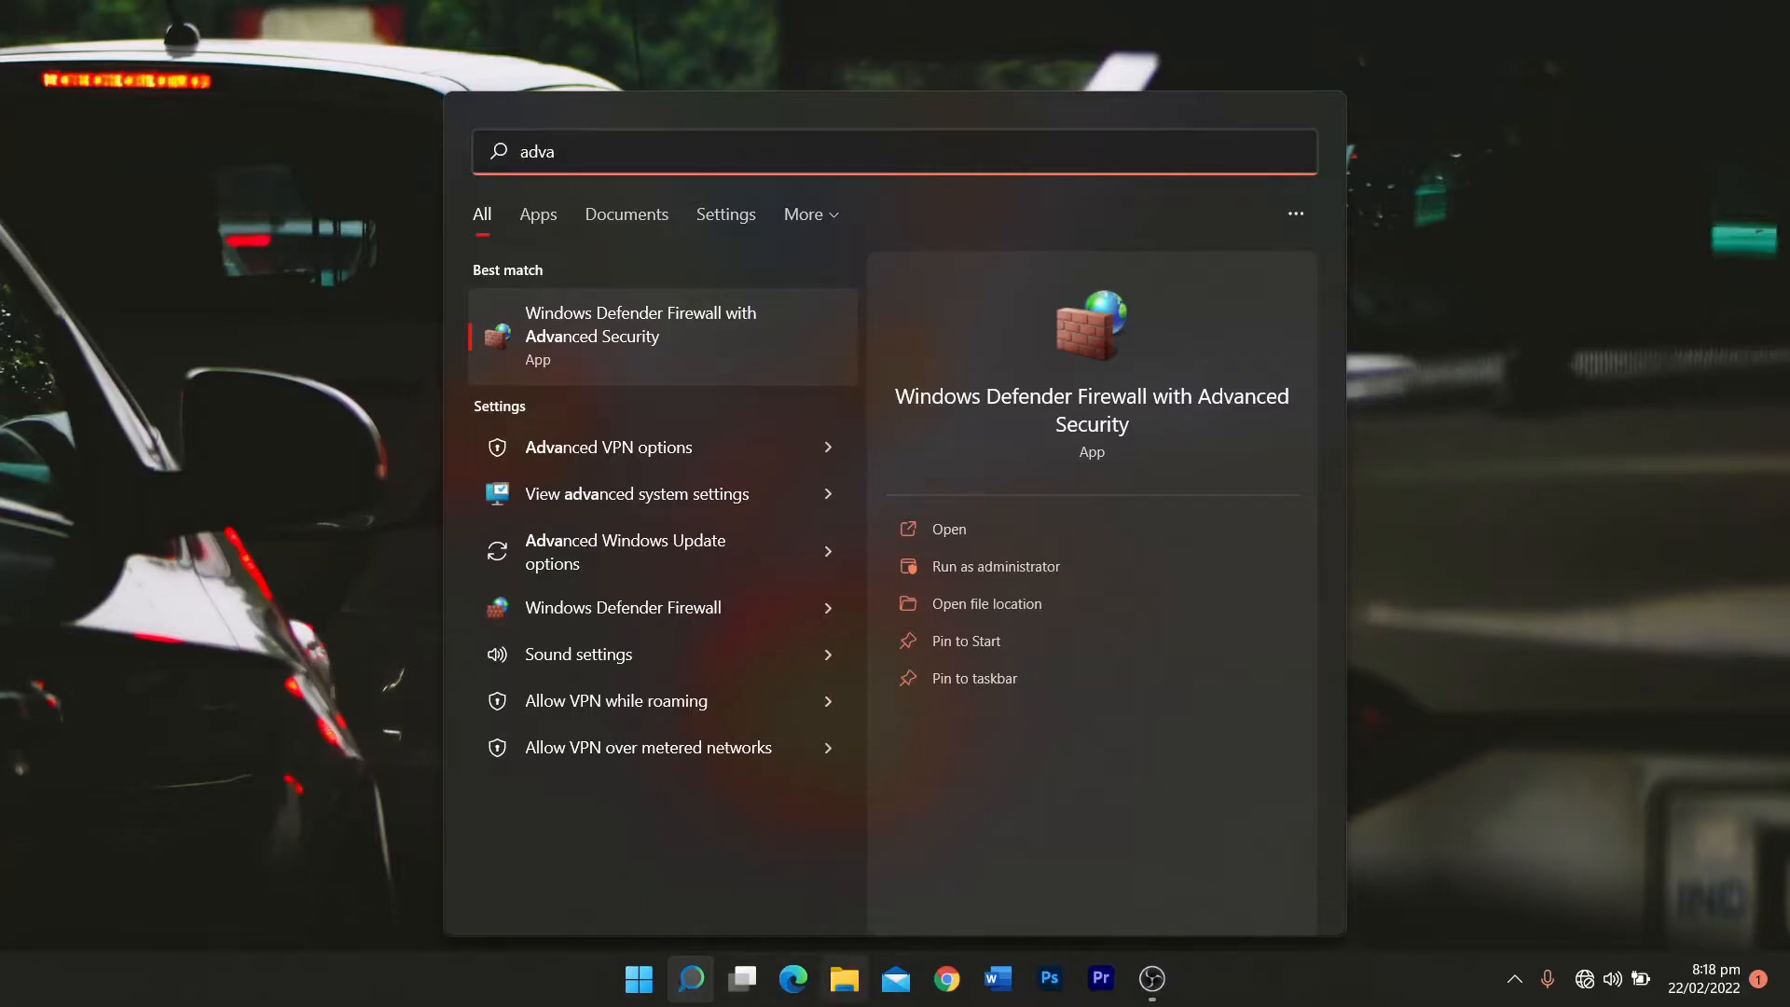
pyautogui.click(603, 497)
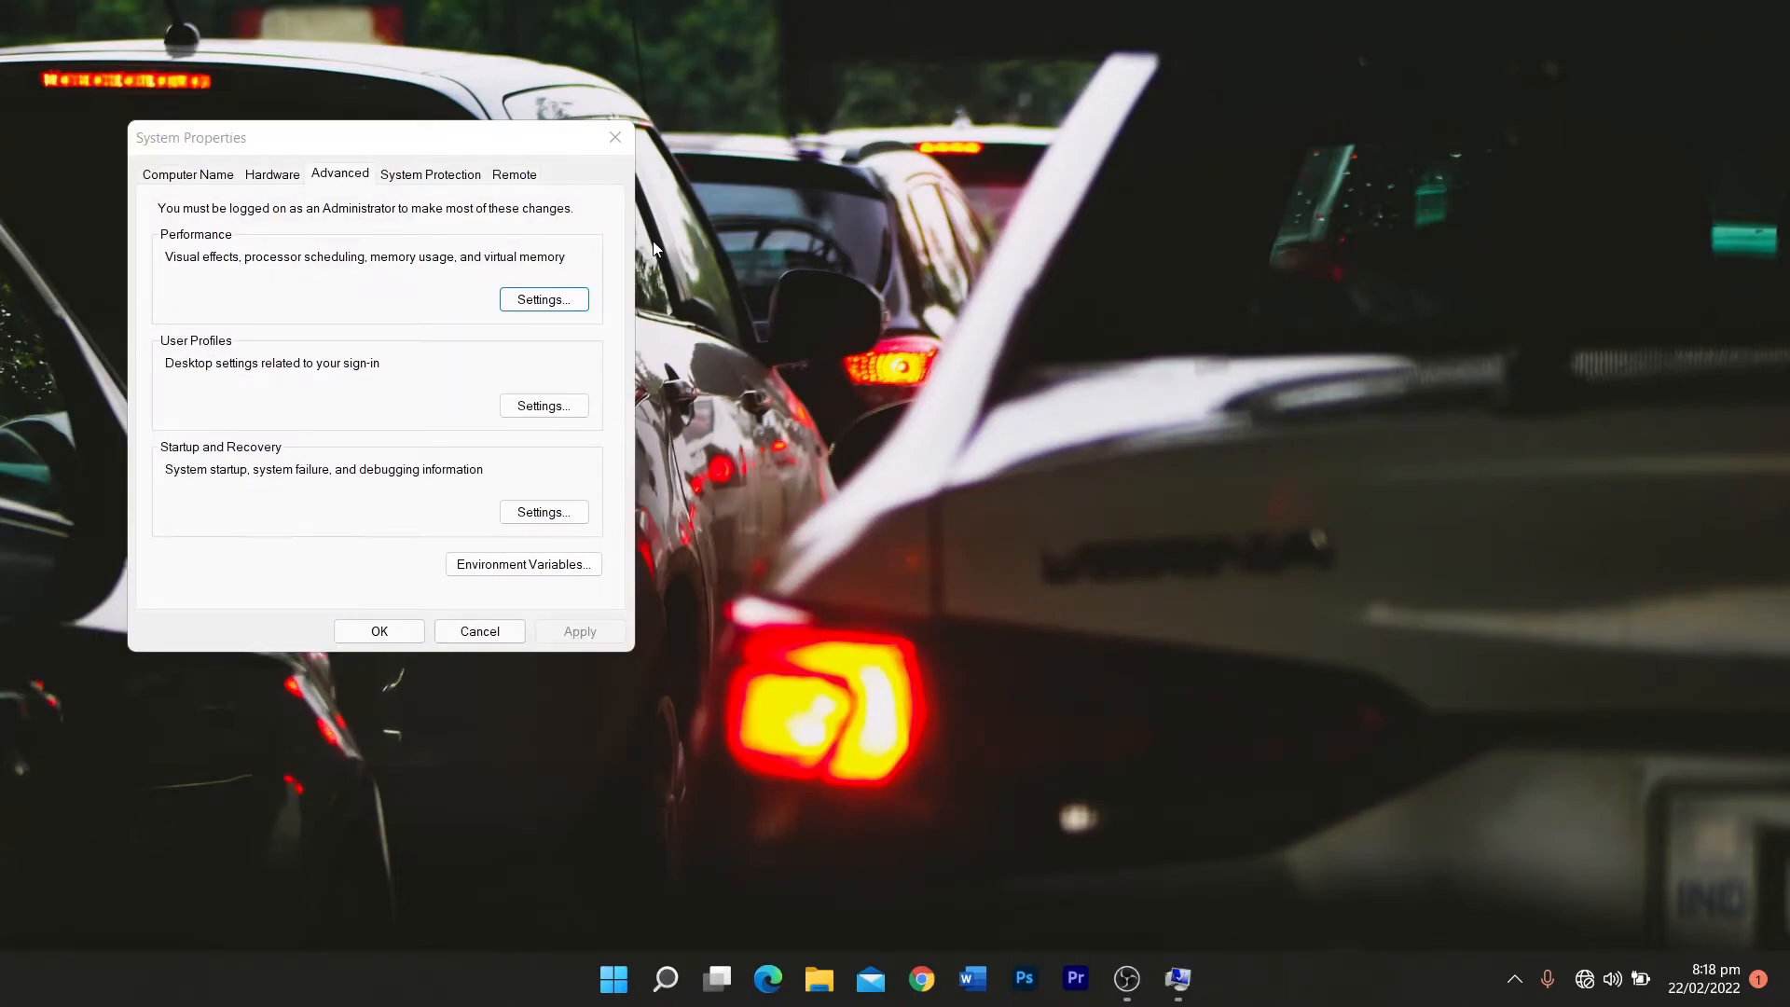
pyautogui.click(615, 138)
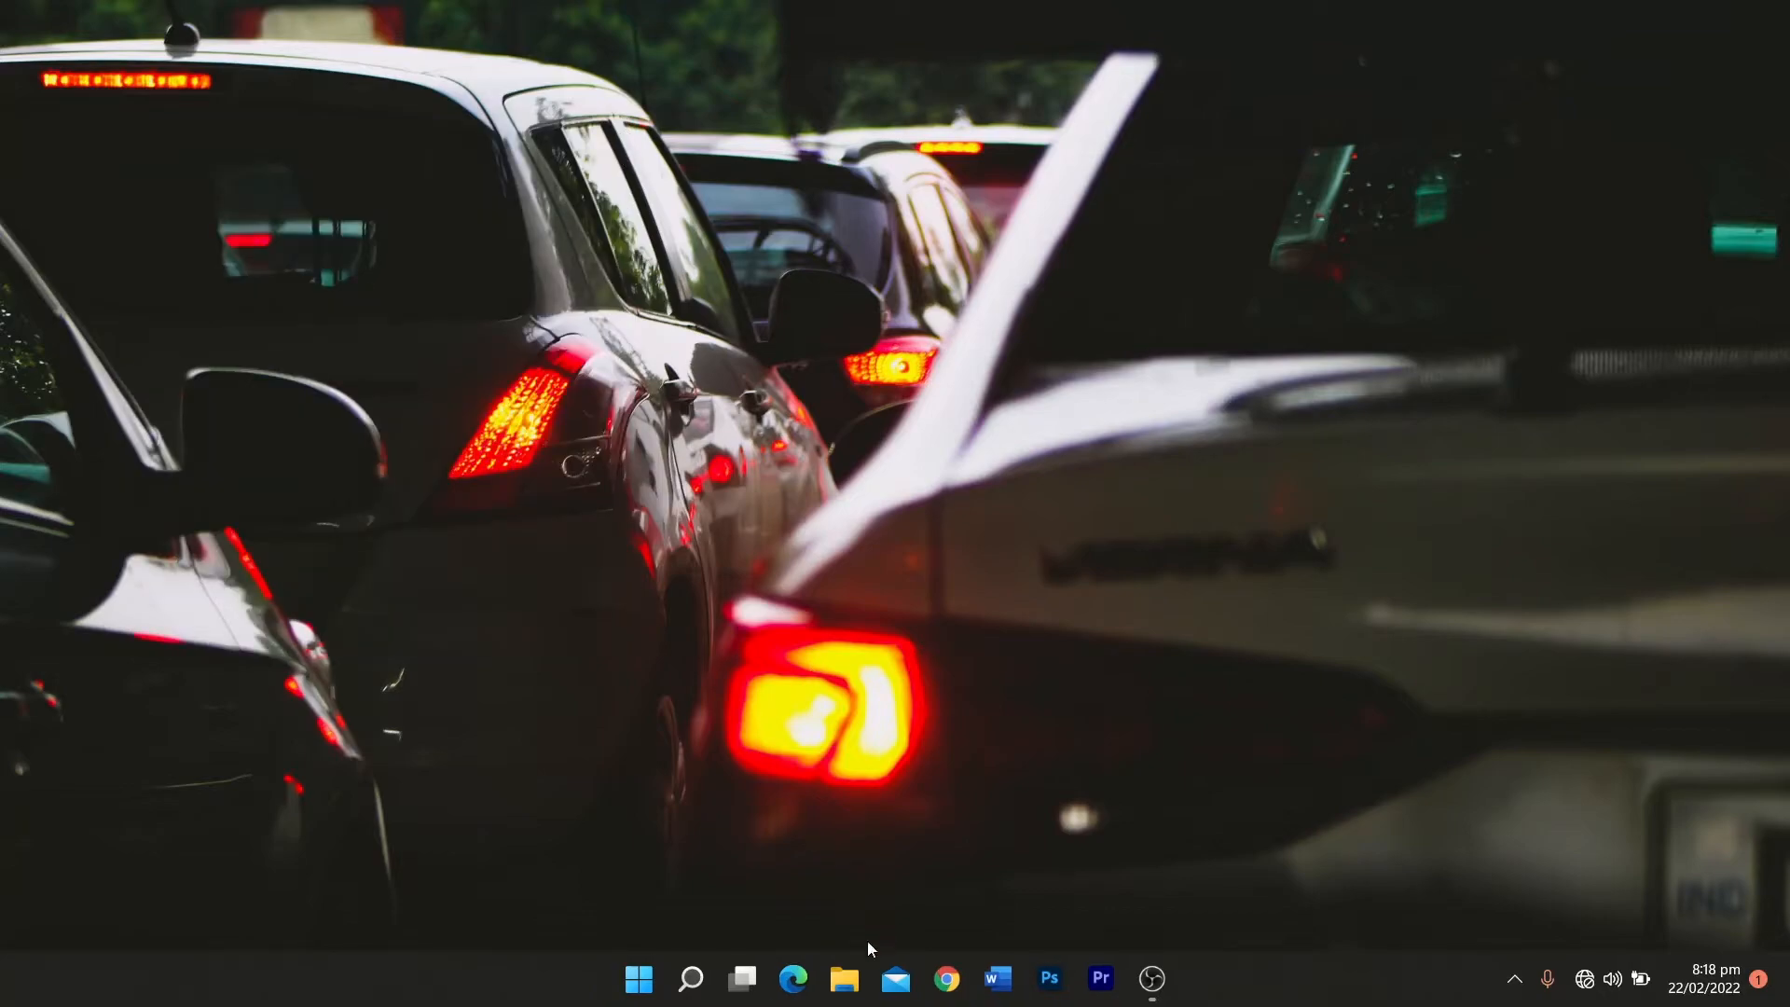
# - Open This PC's properties from File Explorer, bring up the advanced system settings and close the Settings window
pyautogui.click(844, 978)
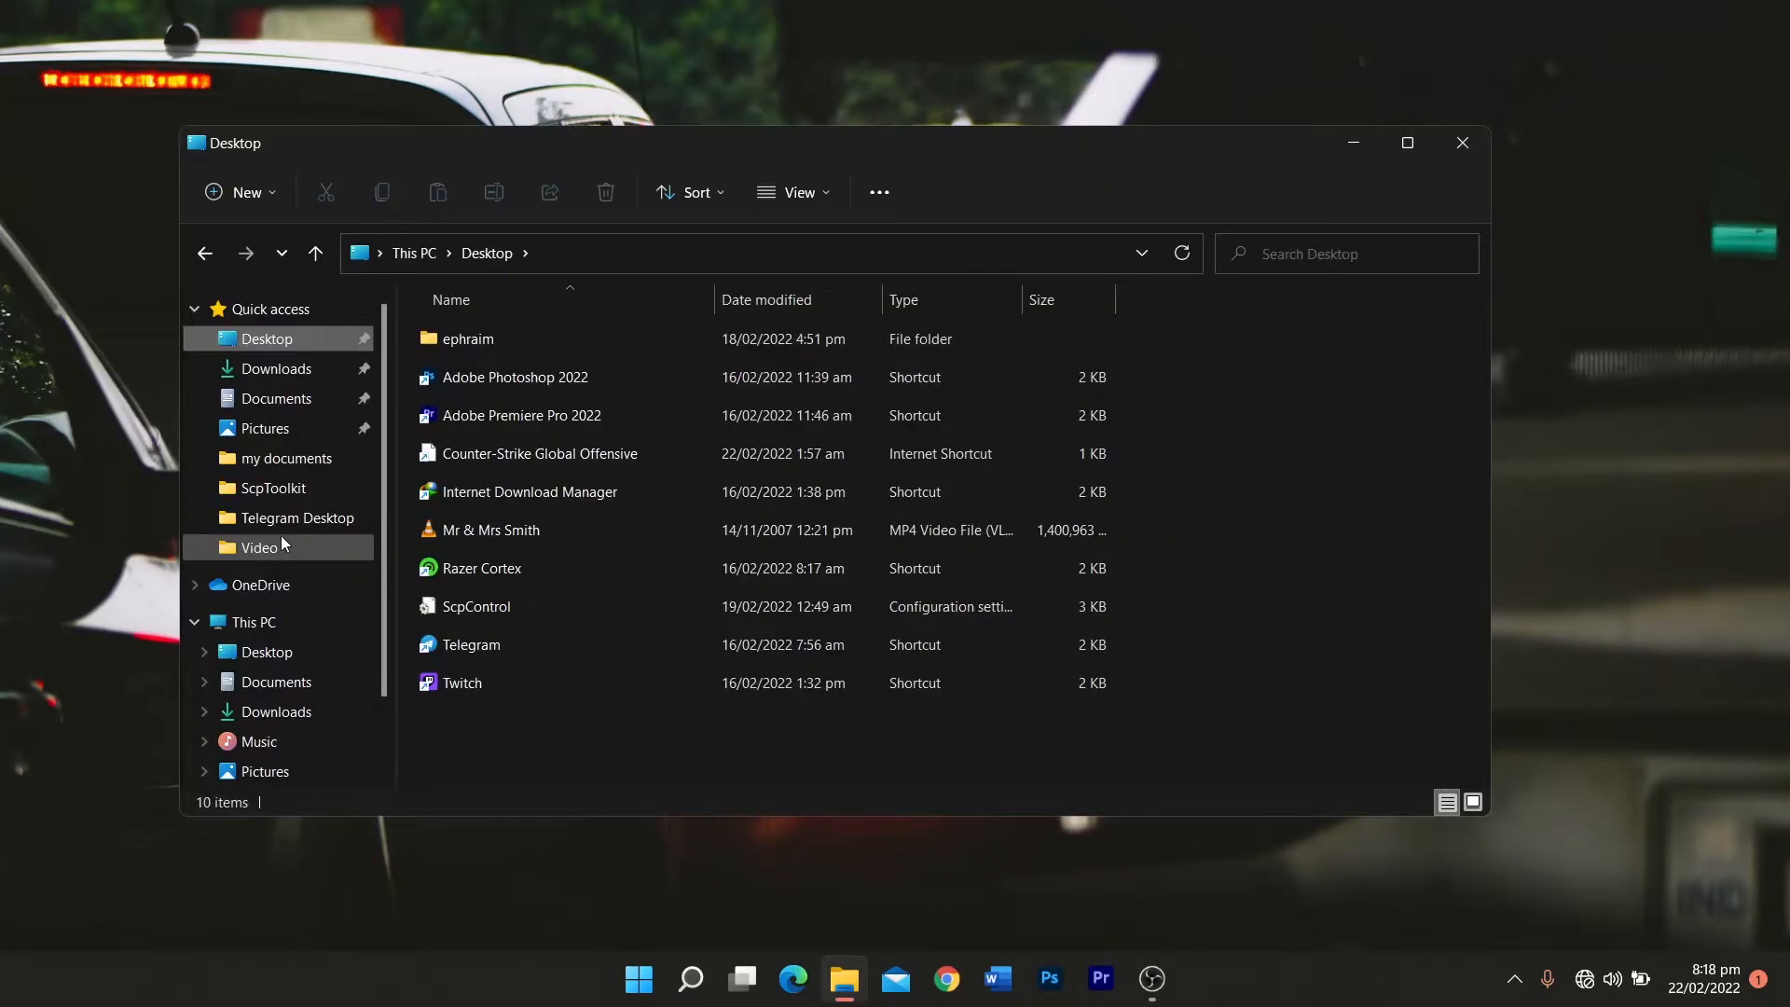
pyautogui.rightClick(290, 622)
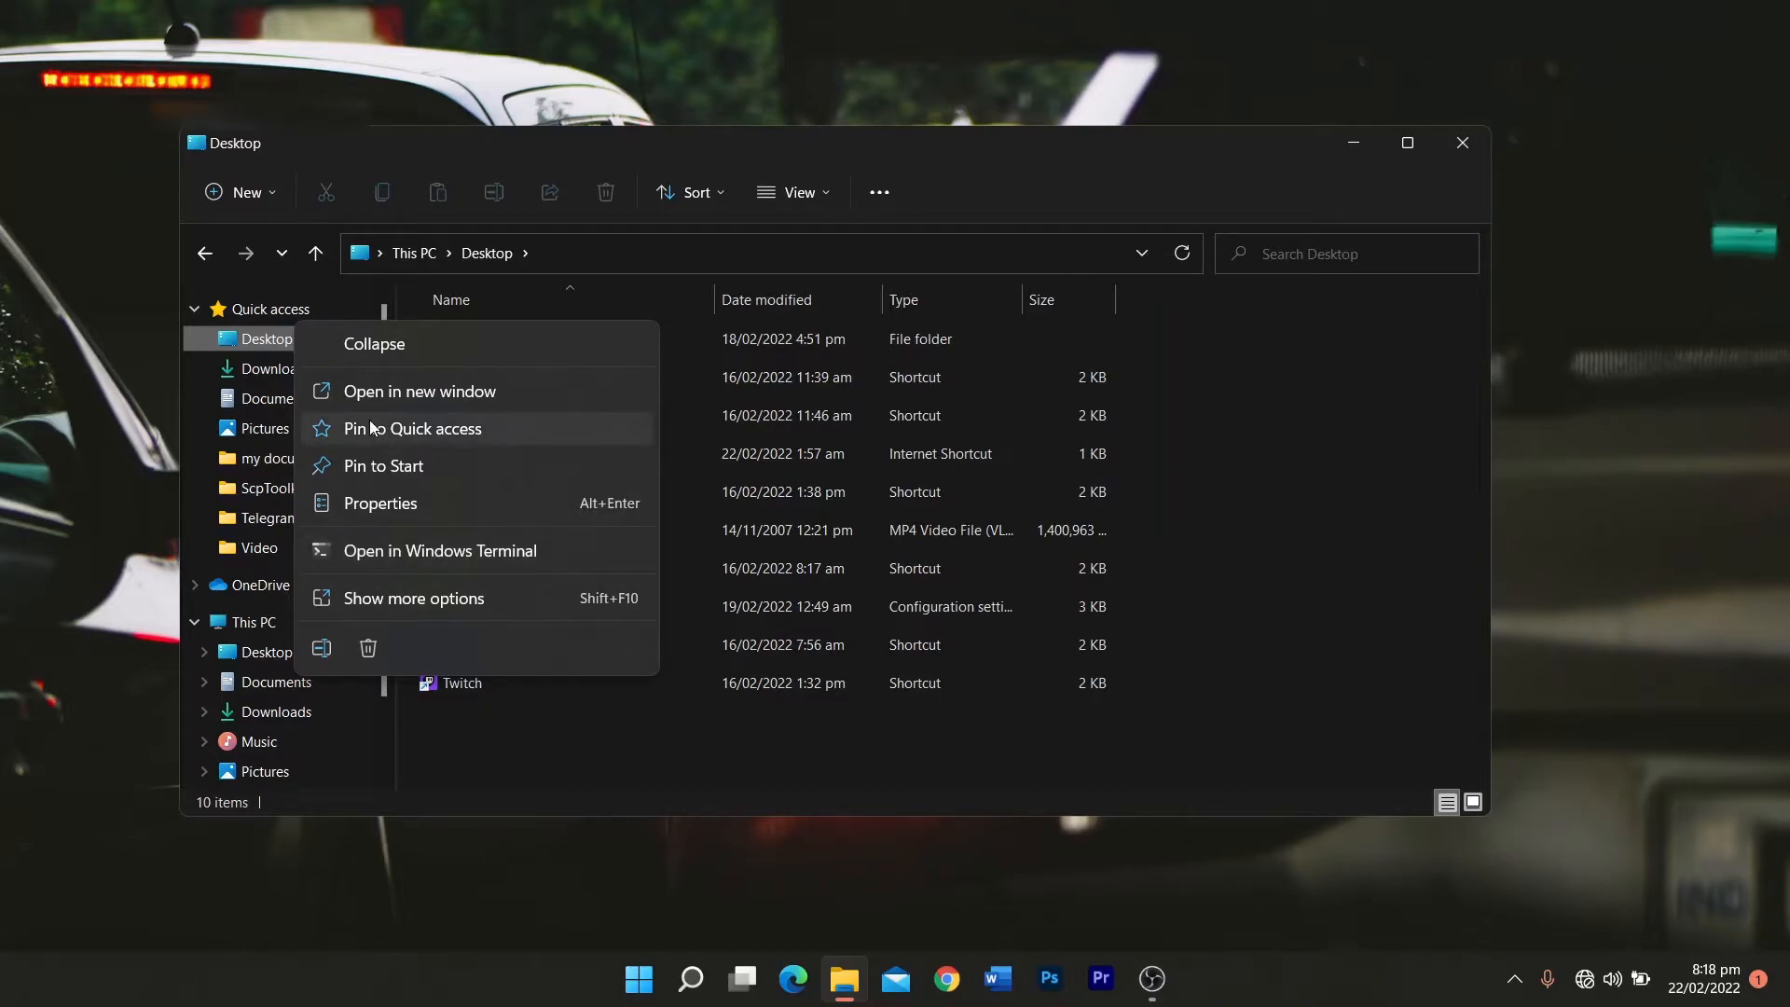
pyautogui.click(388, 505)
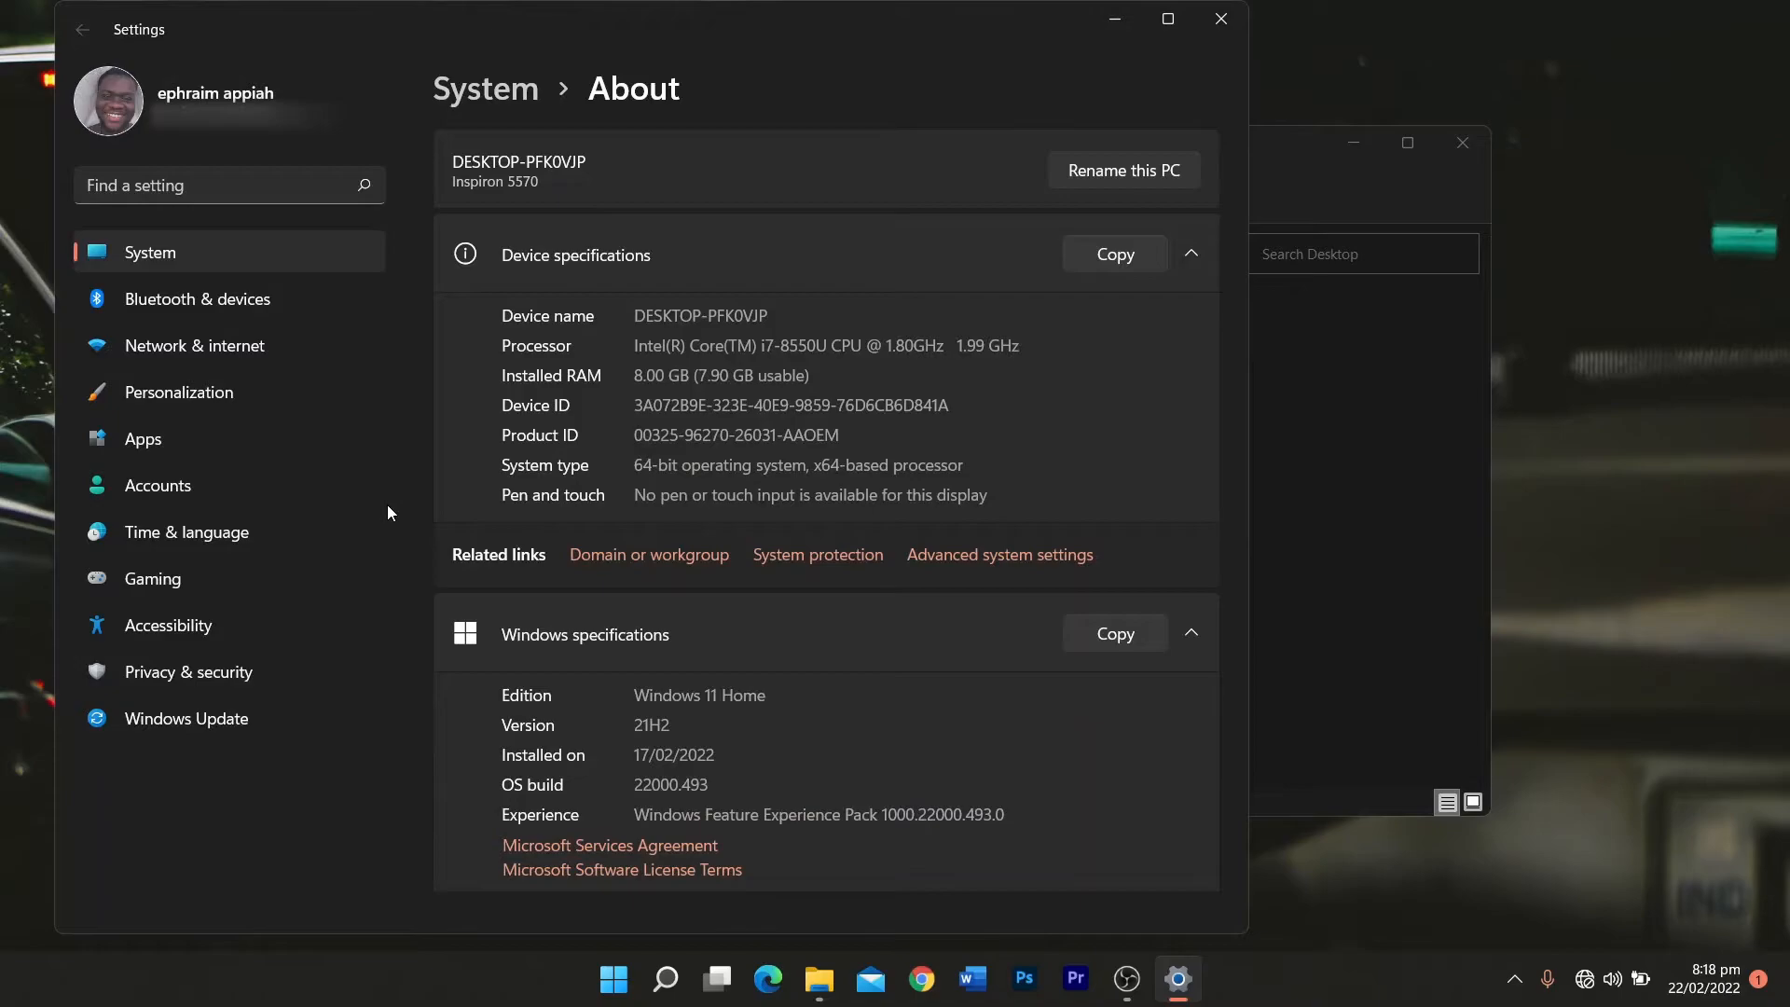
pyautogui.scroll(-2, 596, 662)
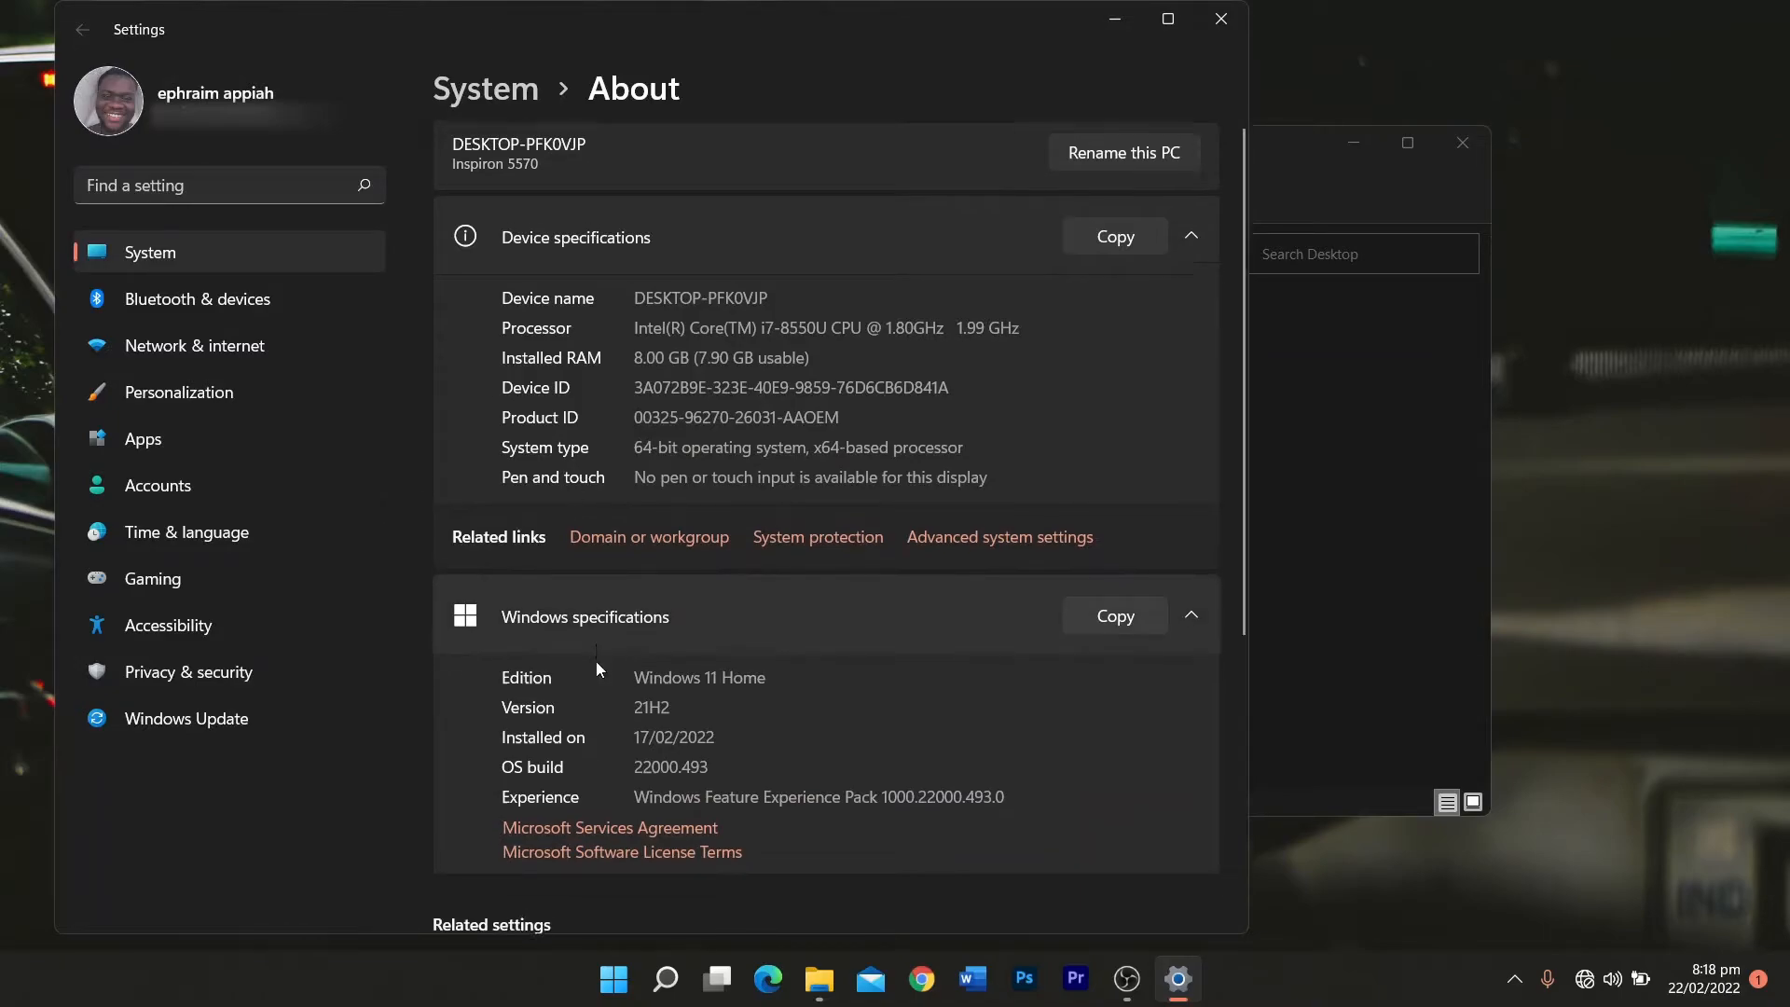
pyautogui.click(992, 450)
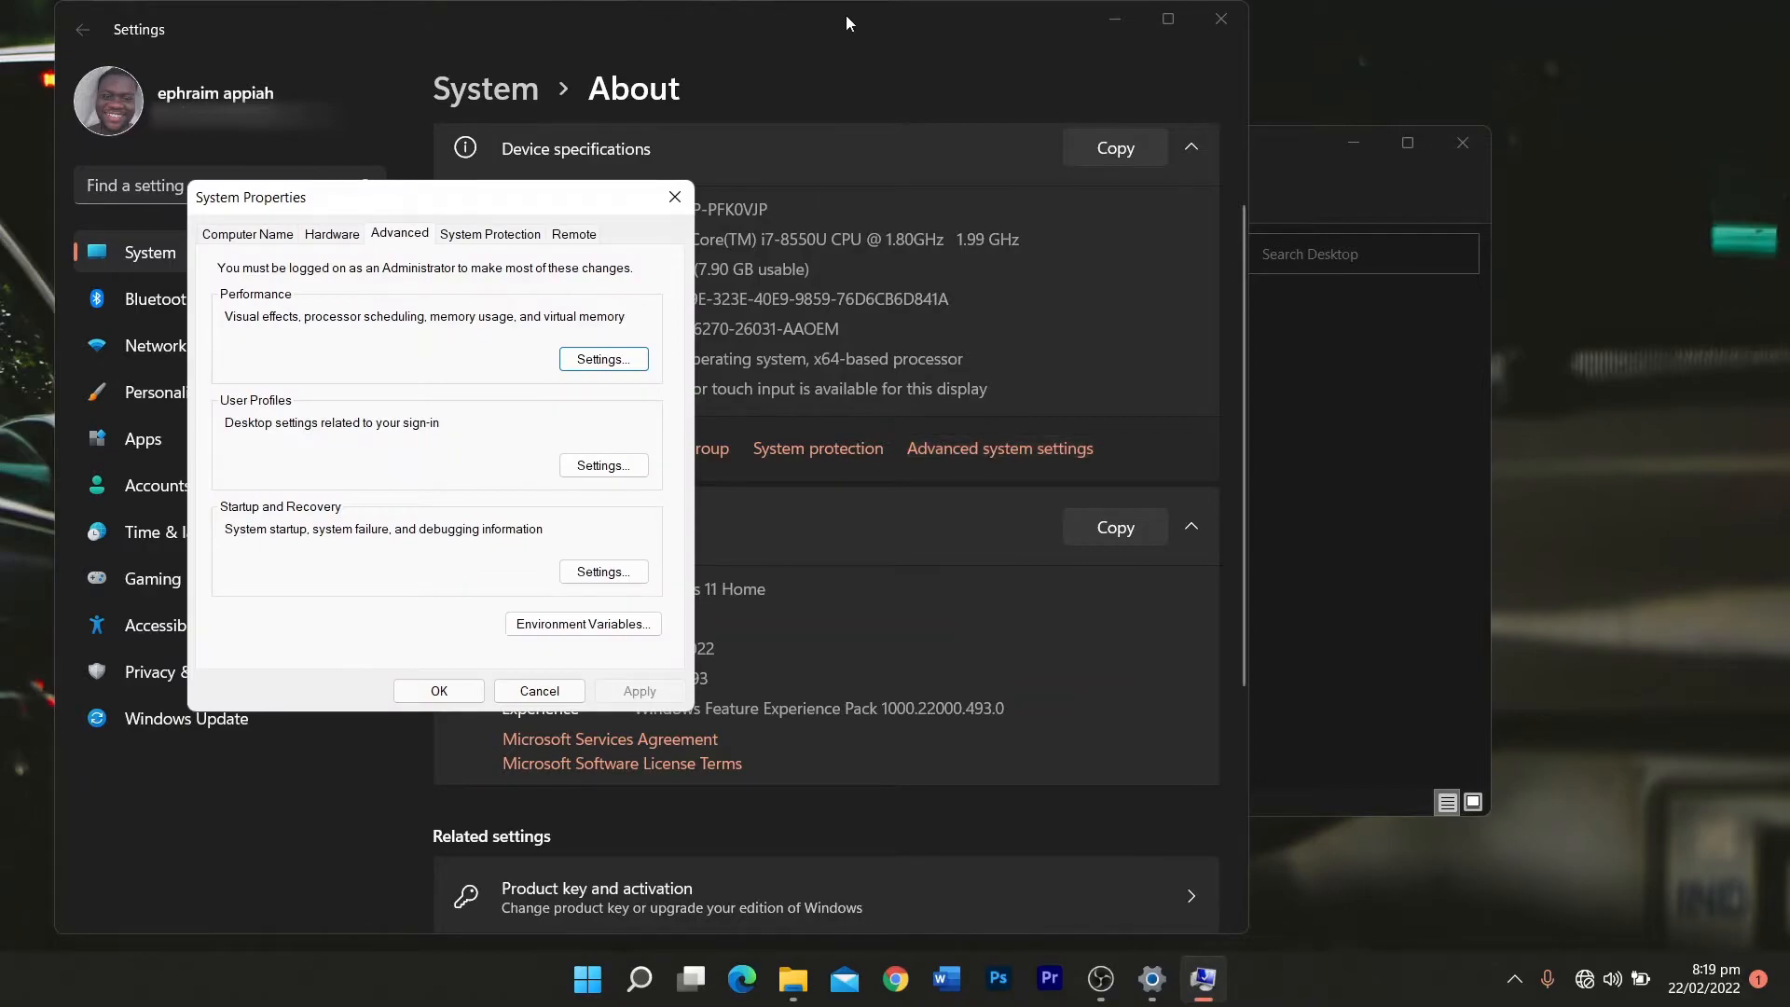
pyautogui.click(1221, 22)
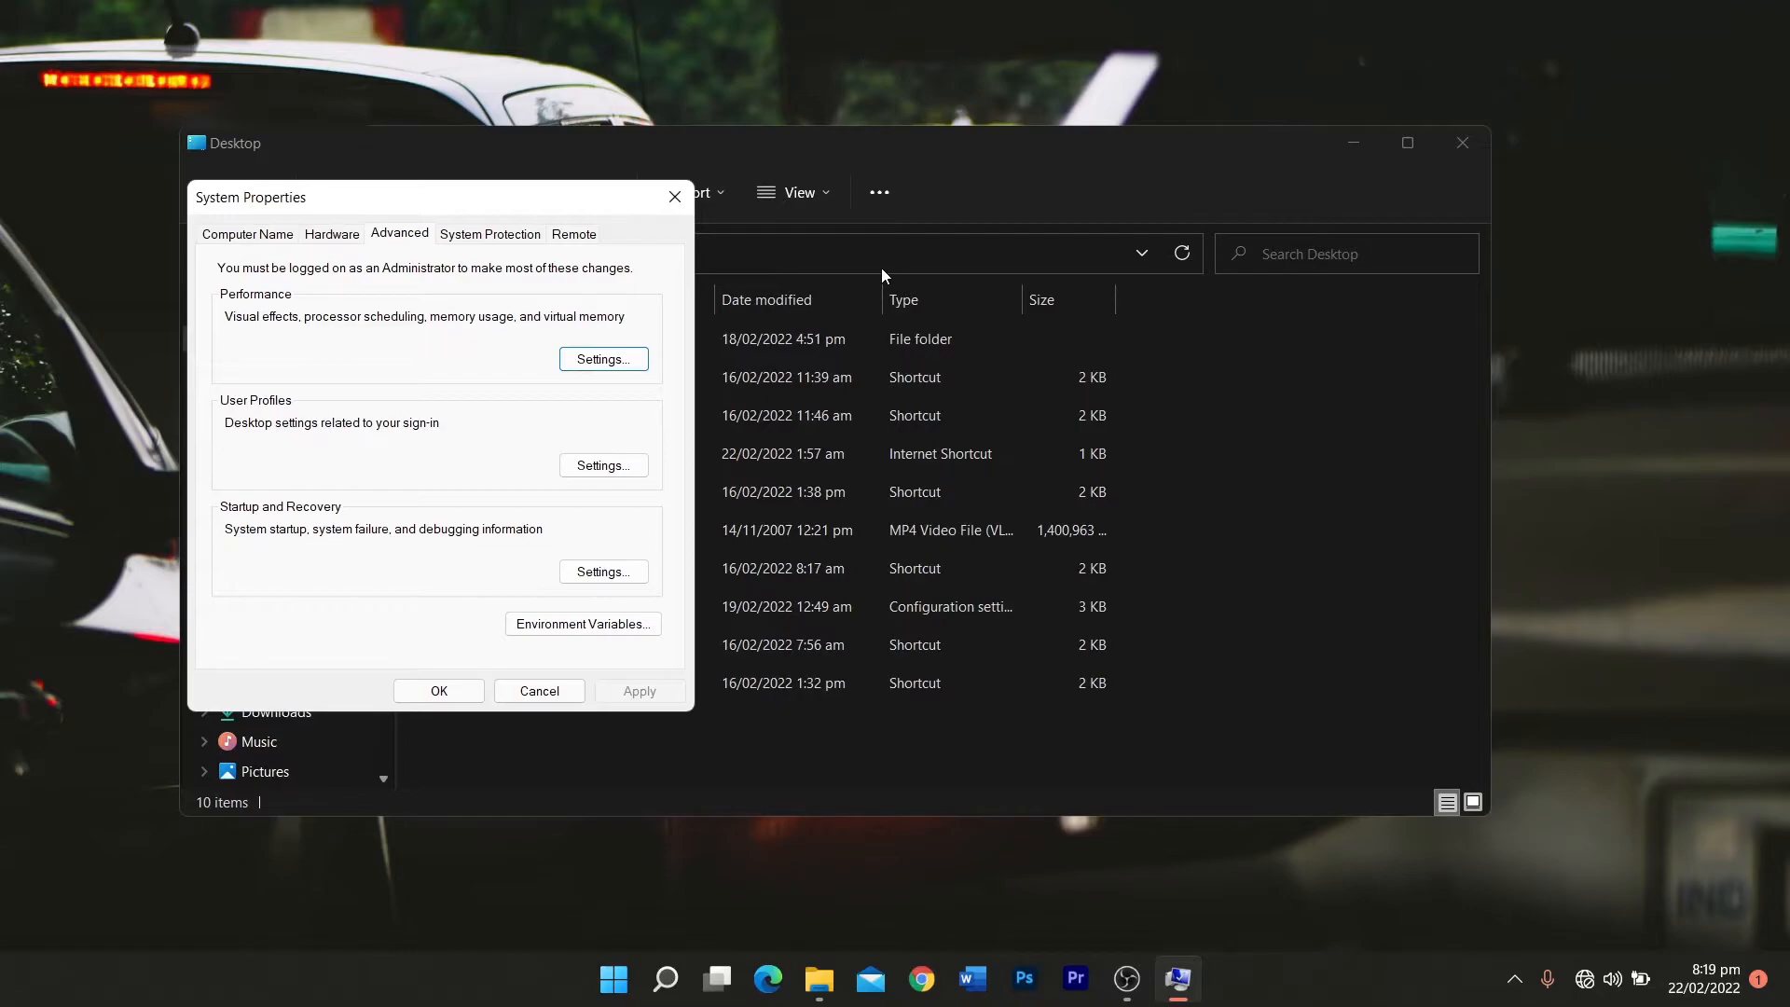
# - Adjust the visual effects for best performance, keeping only smooth edges of screen fonts and thumbnails instead of icons, and apply
pyautogui.click(604, 359)
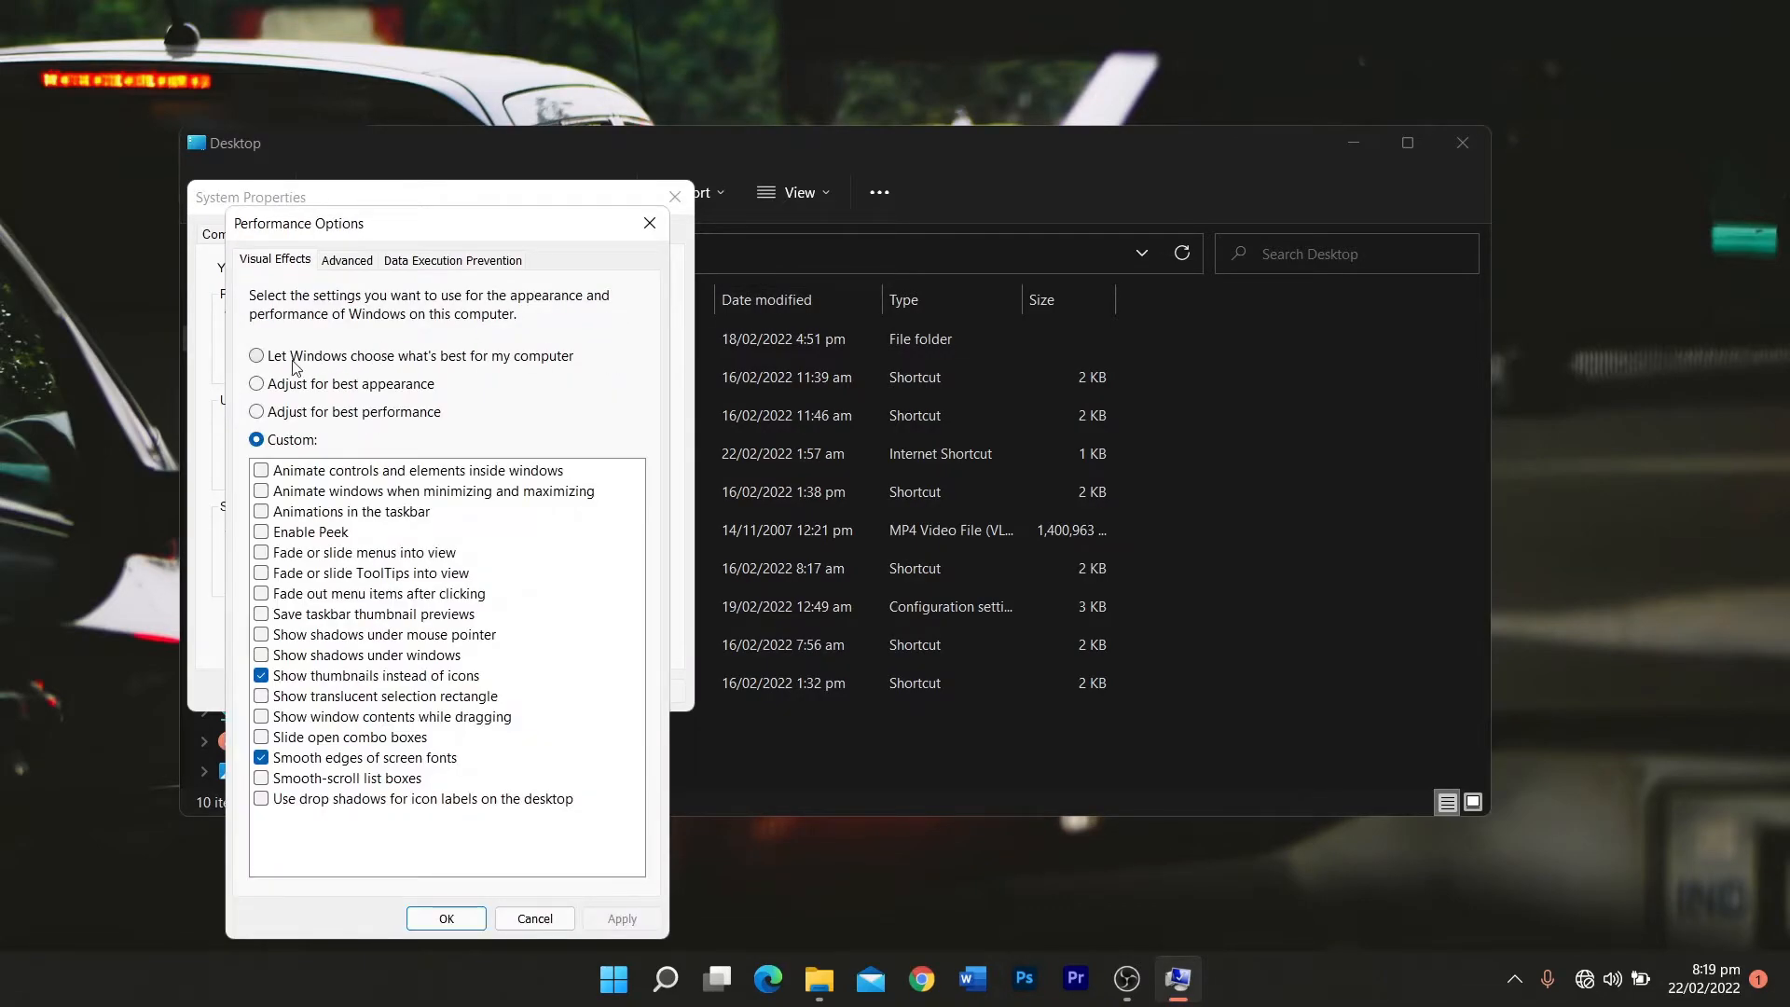
pyautogui.click(258, 412)
pyautogui.click(262, 758)
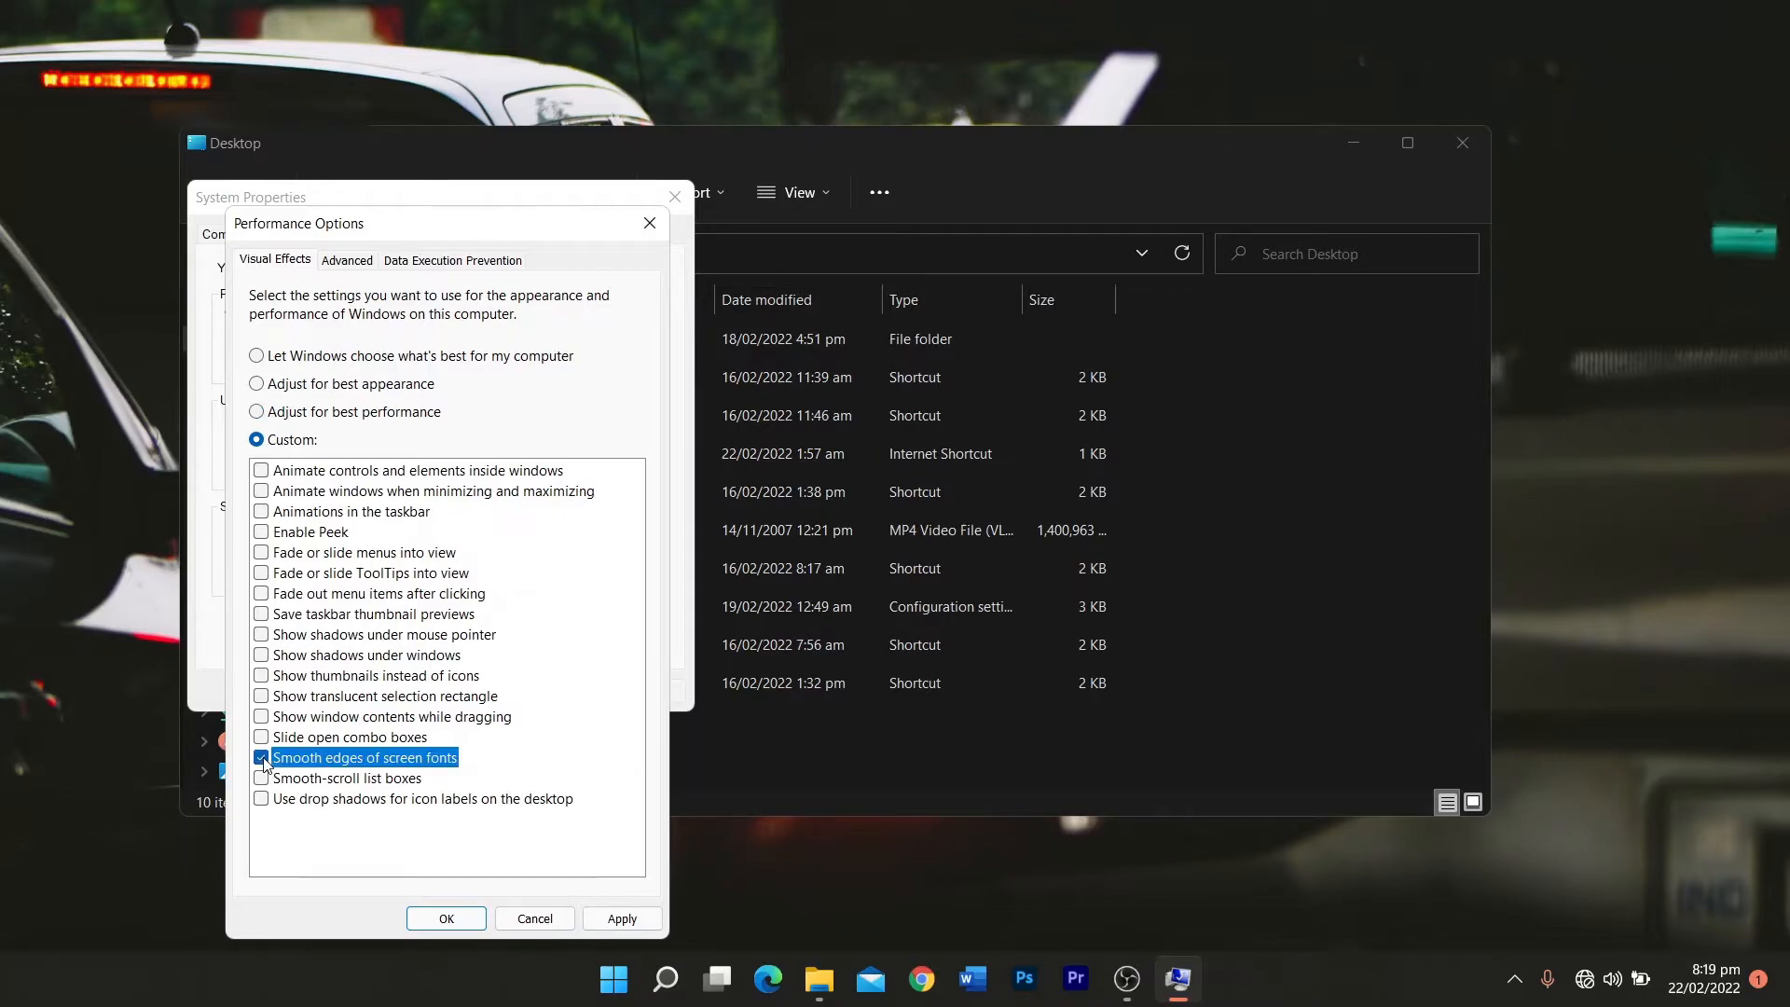
pyautogui.click(261, 676)
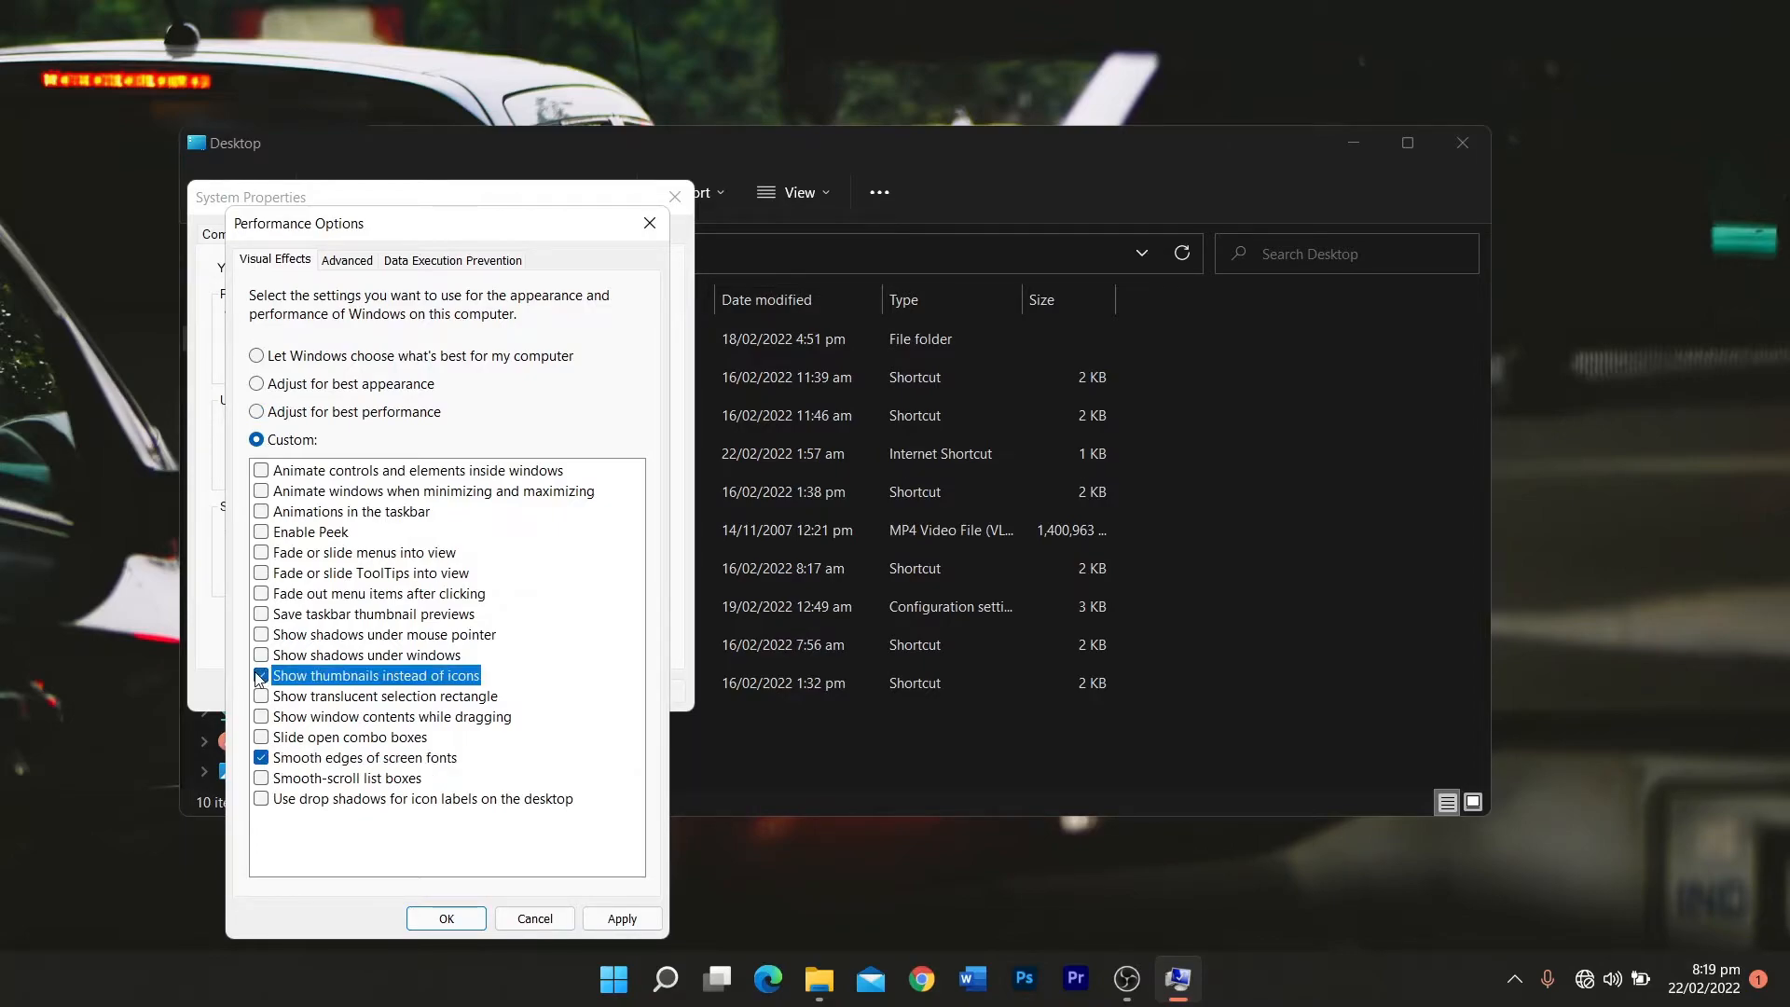
pyautogui.click(622, 920)
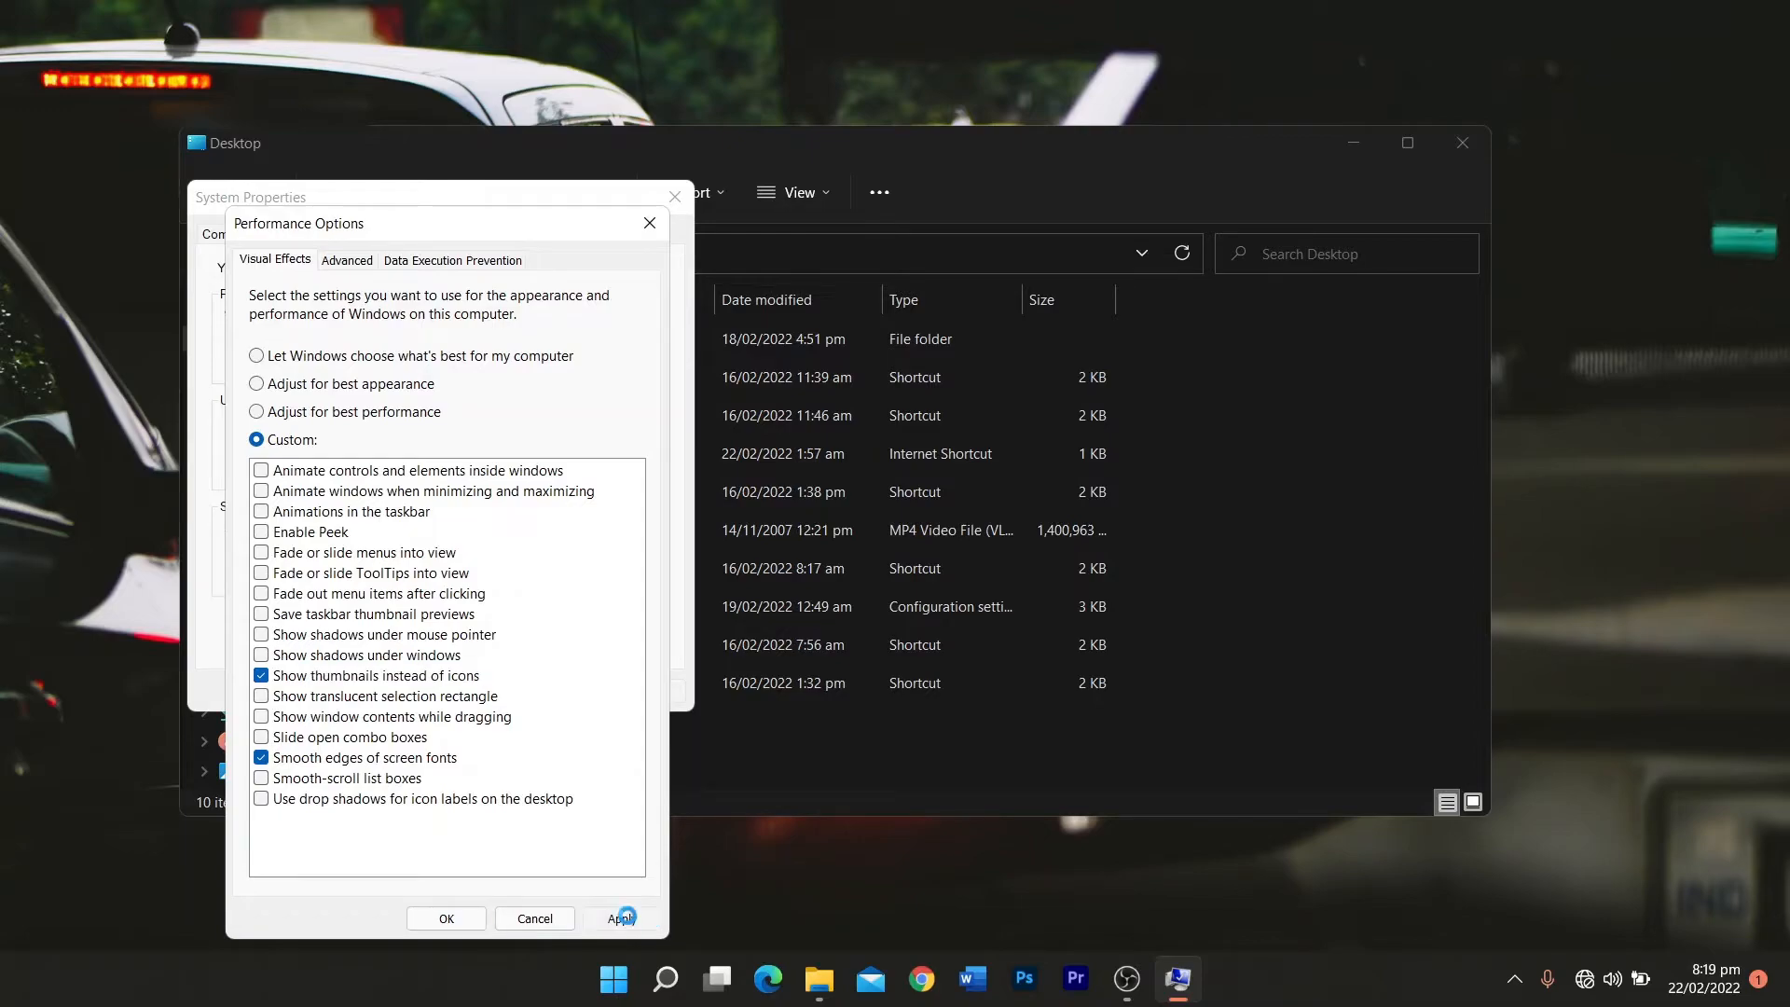
pyautogui.click(475, 925)
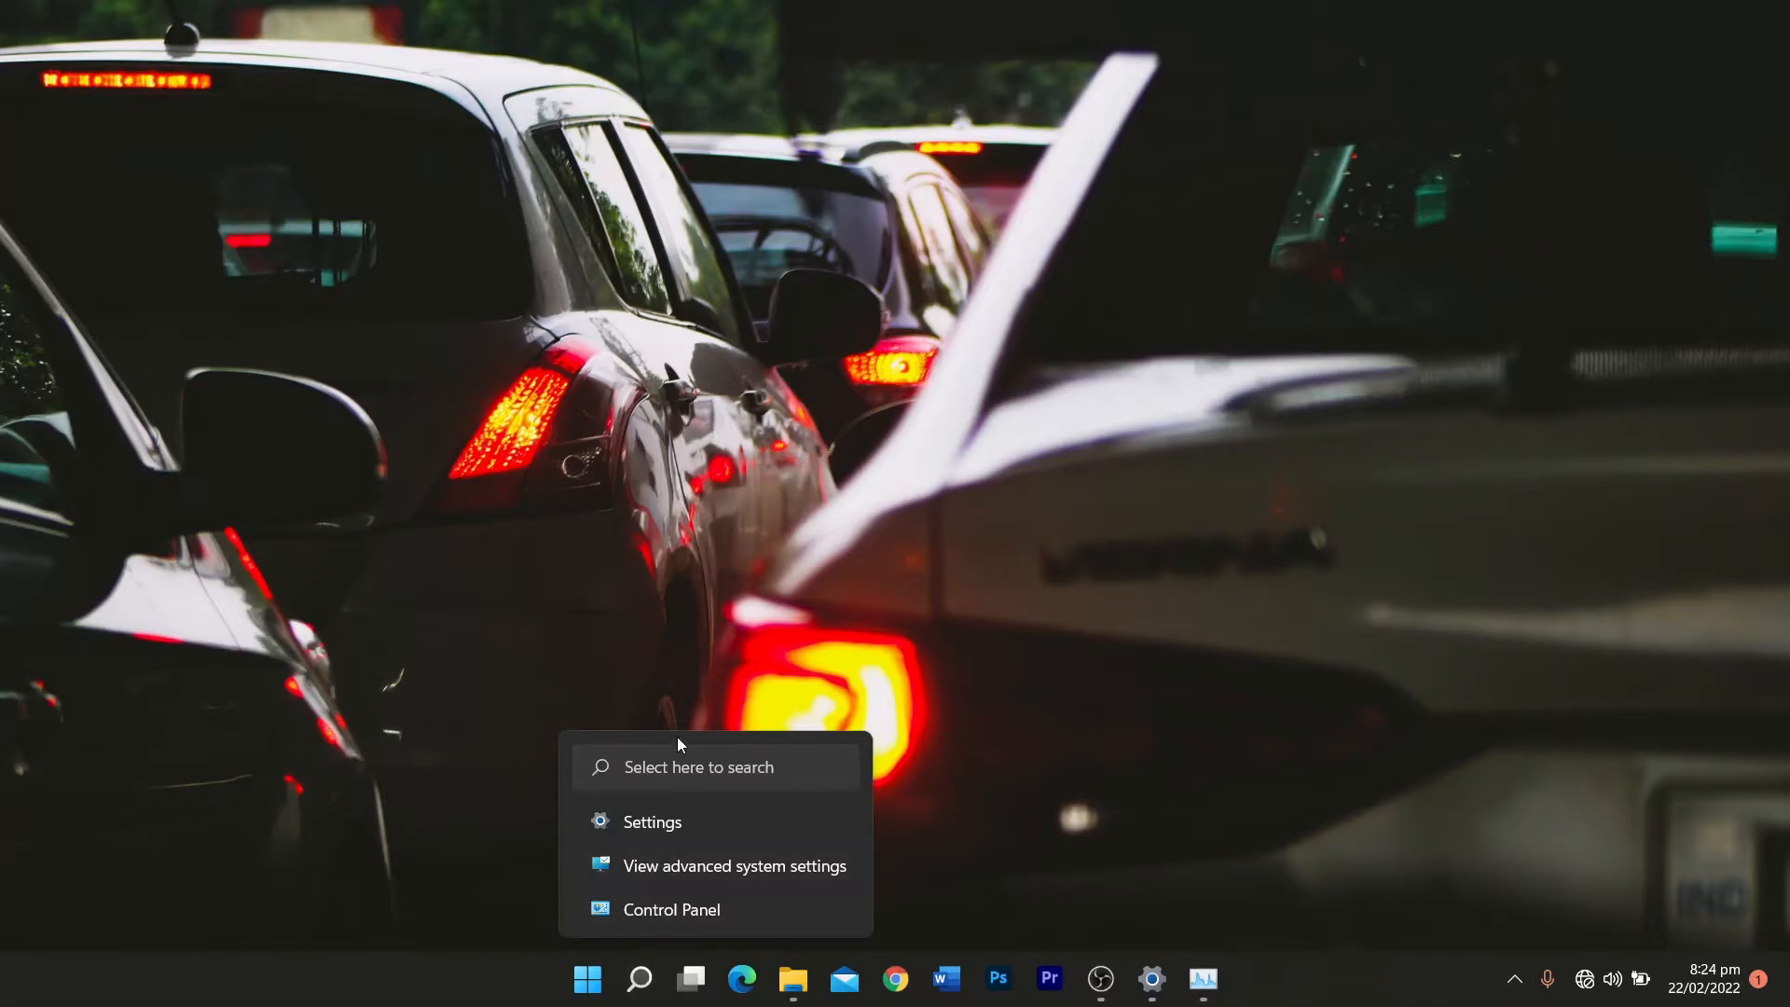
# - Open the Windows Temp folder by running "temp", grant permanent access to it and look through its files
pyautogui.click(679, 770)
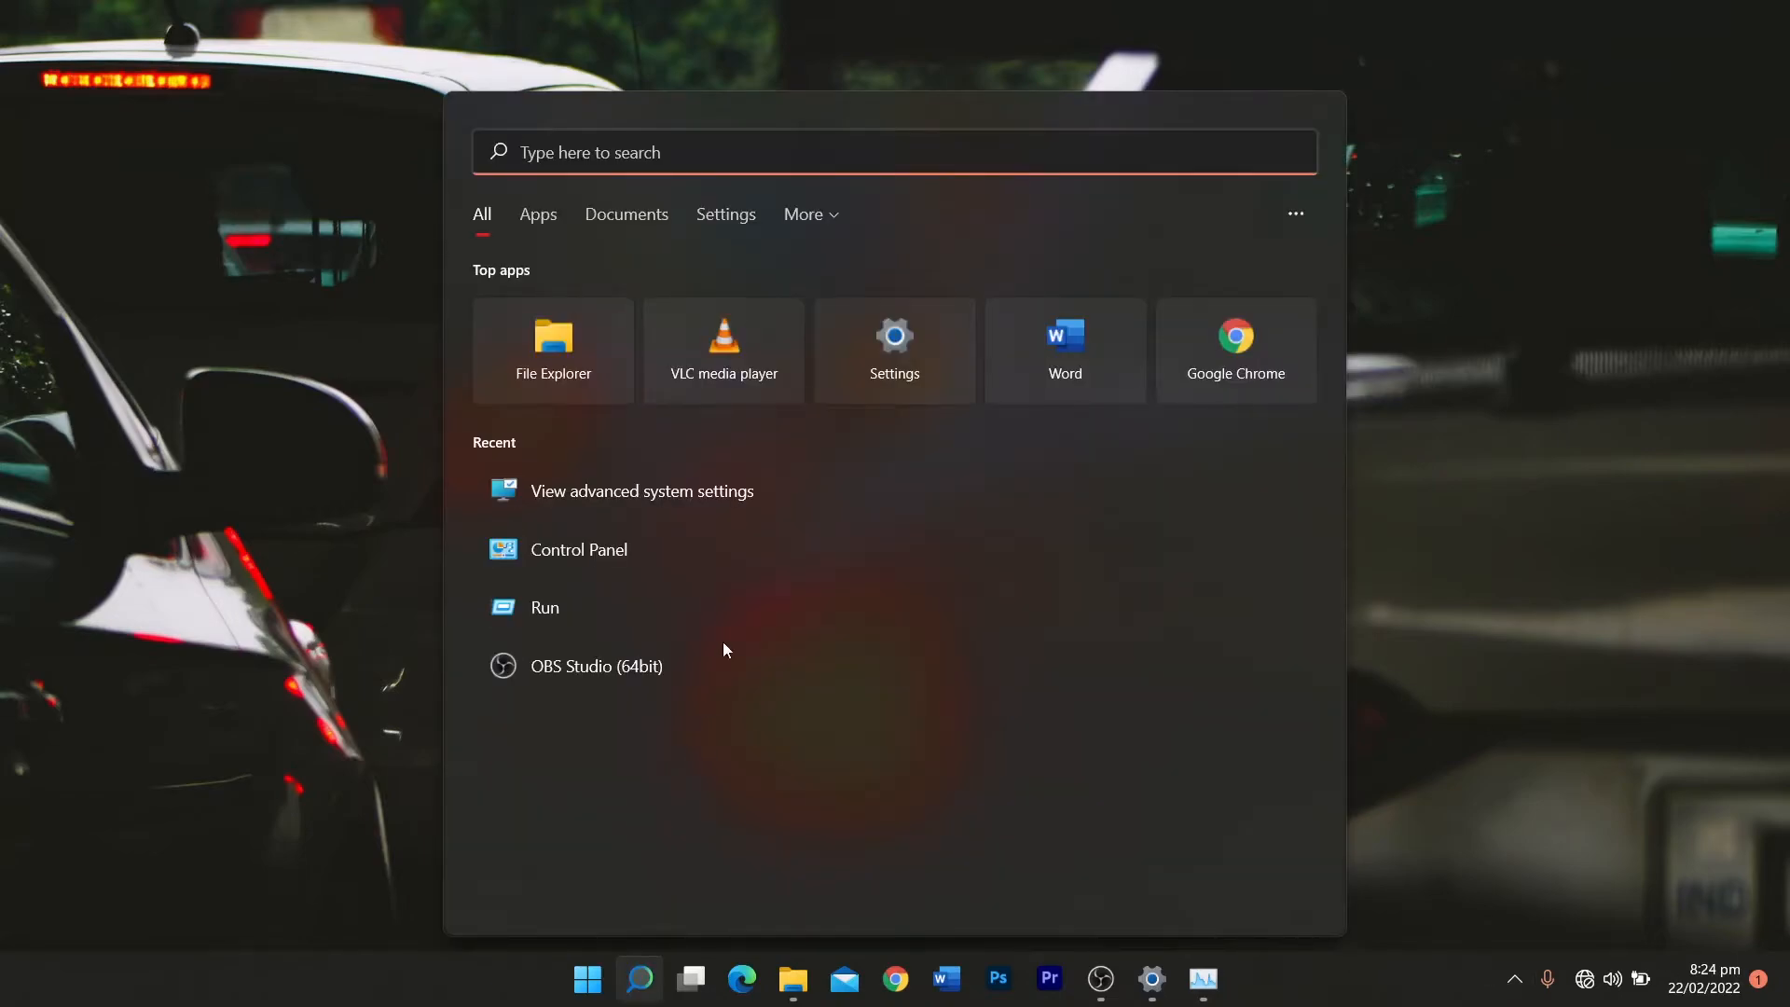
pyautogui.click(590, 608)
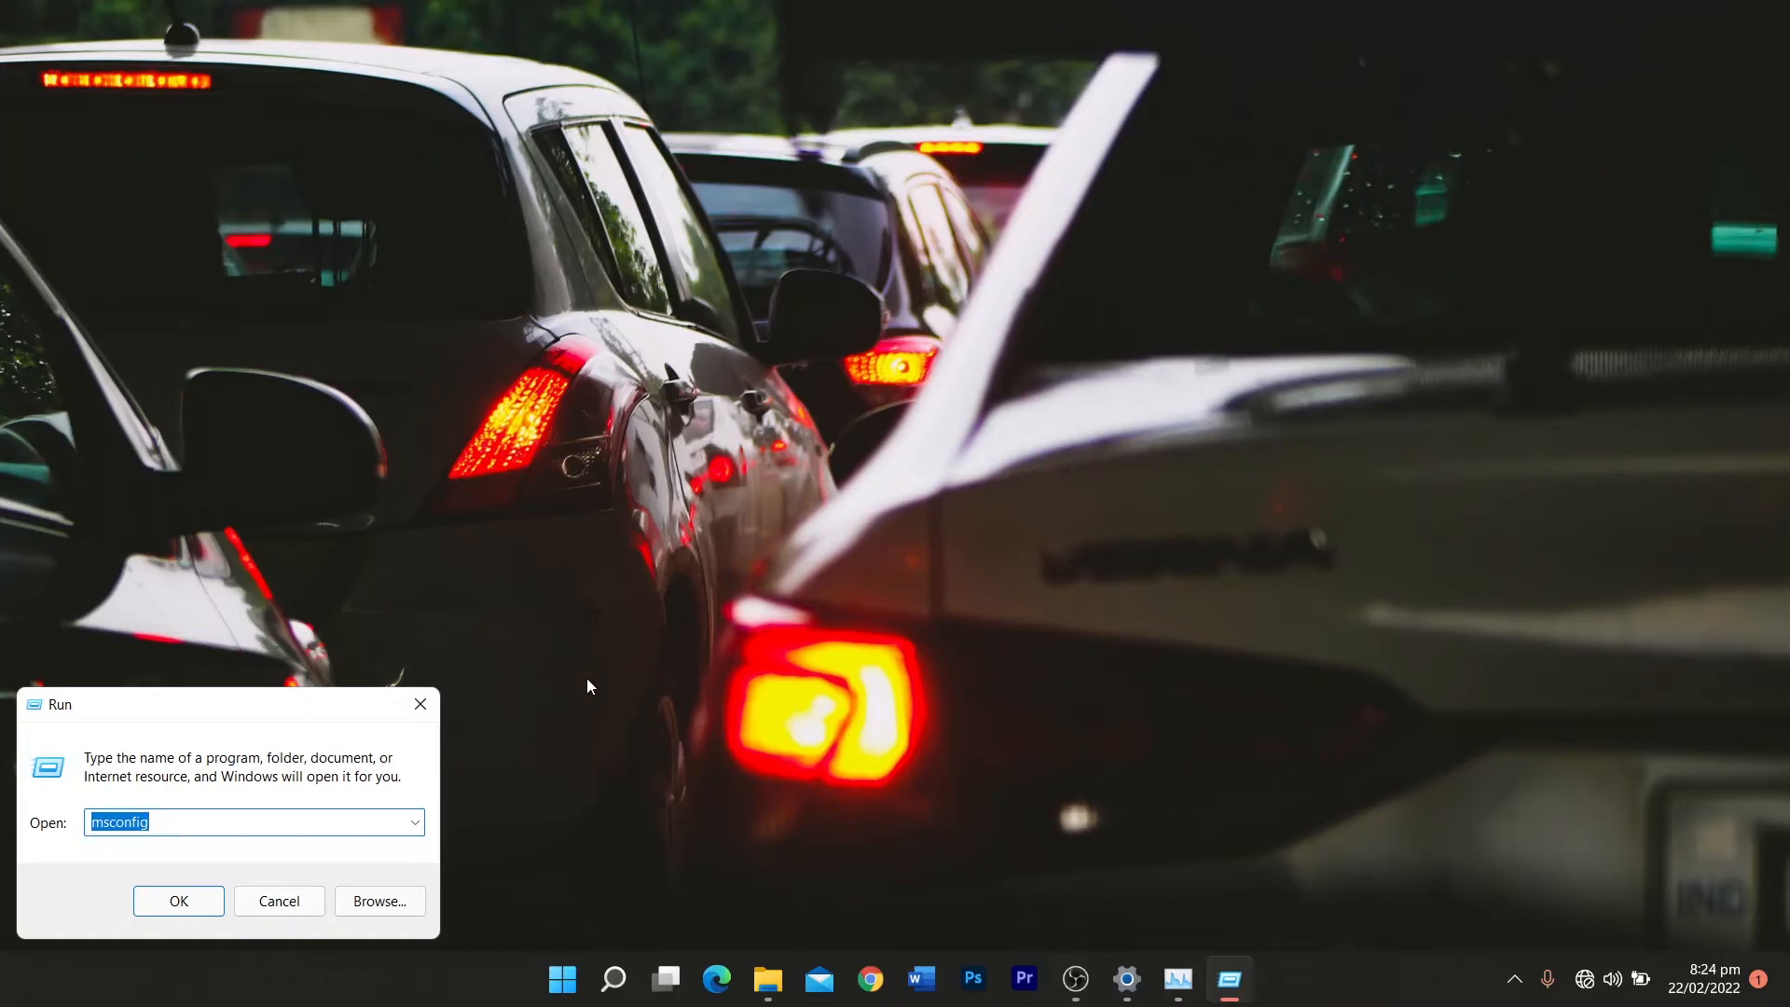
pyautogui.press('BackSpace')
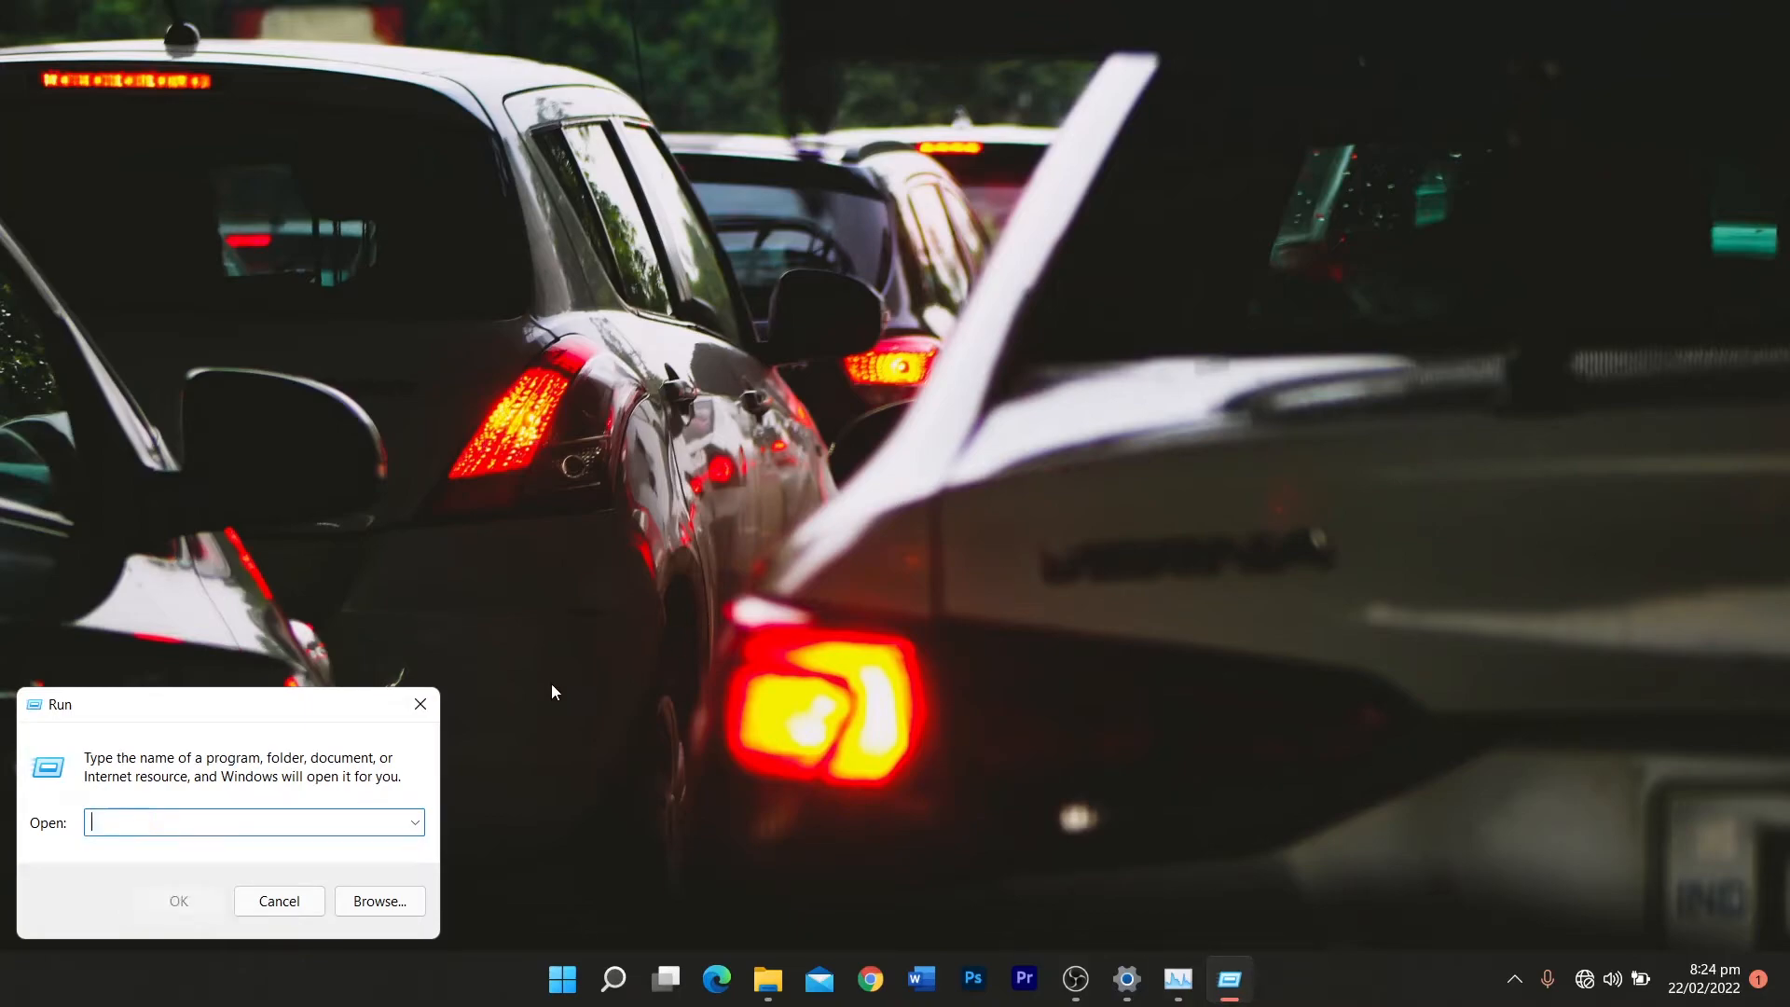
pyautogui.write('t')
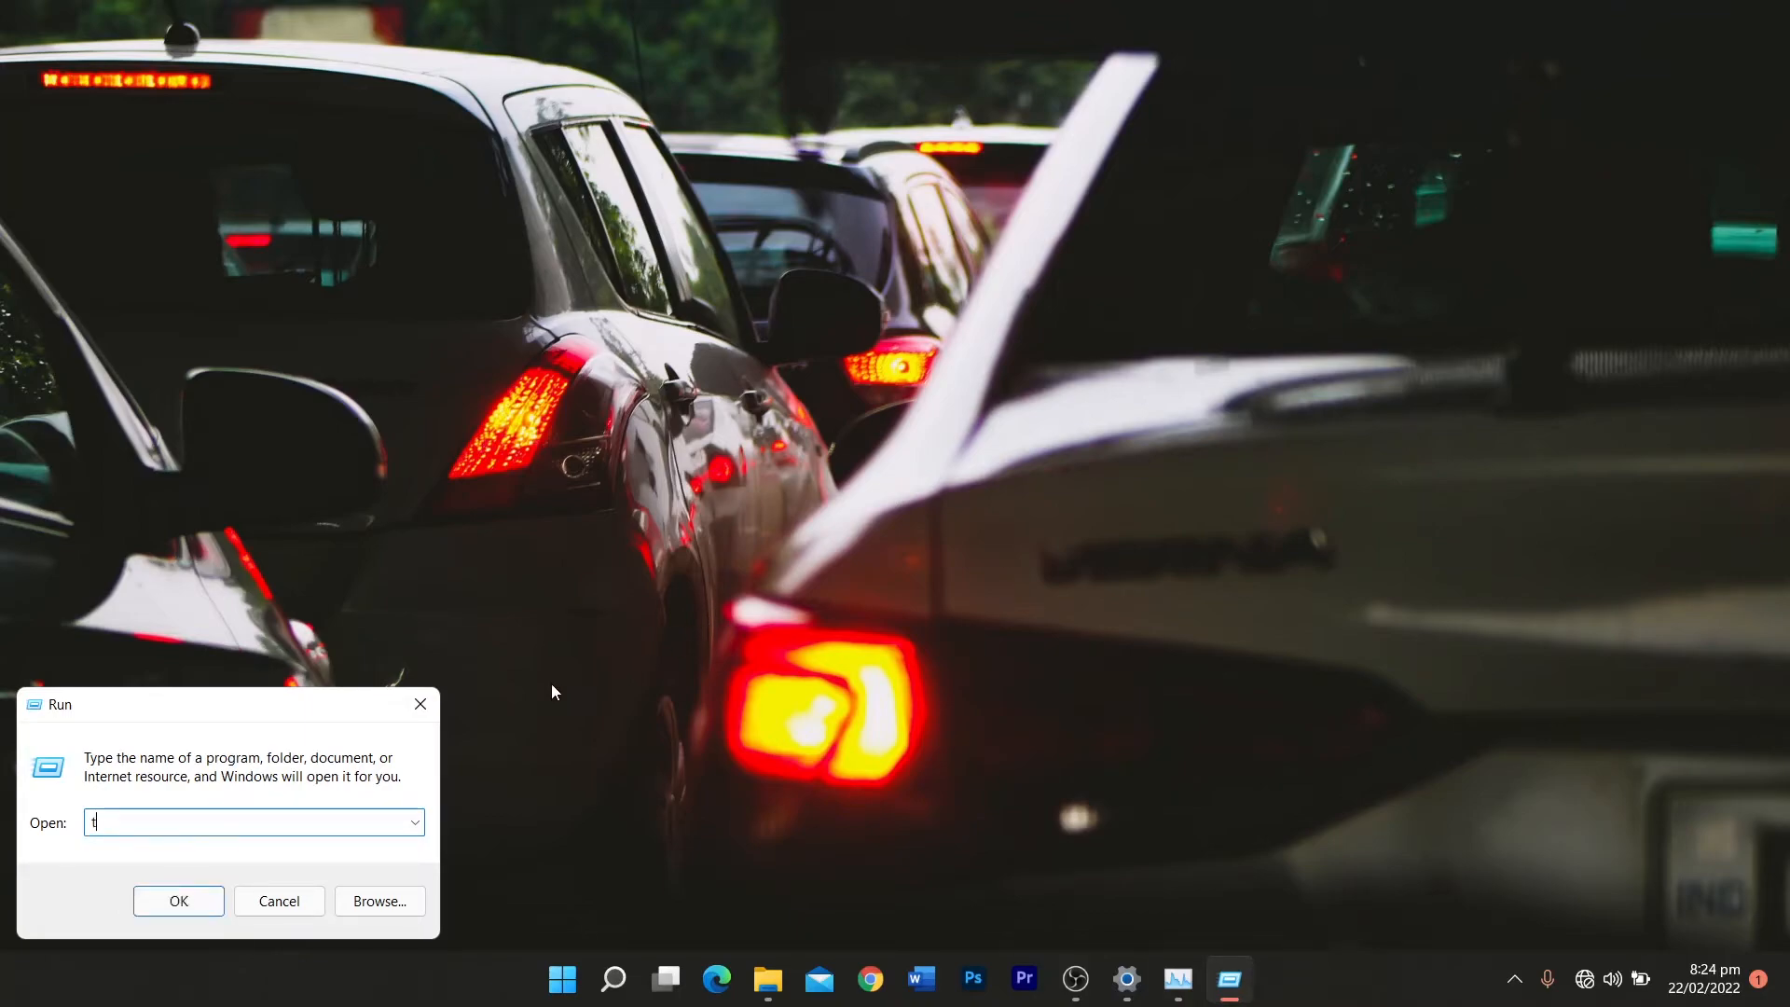
pyautogui.write('emp')
pyautogui.click(207, 900)
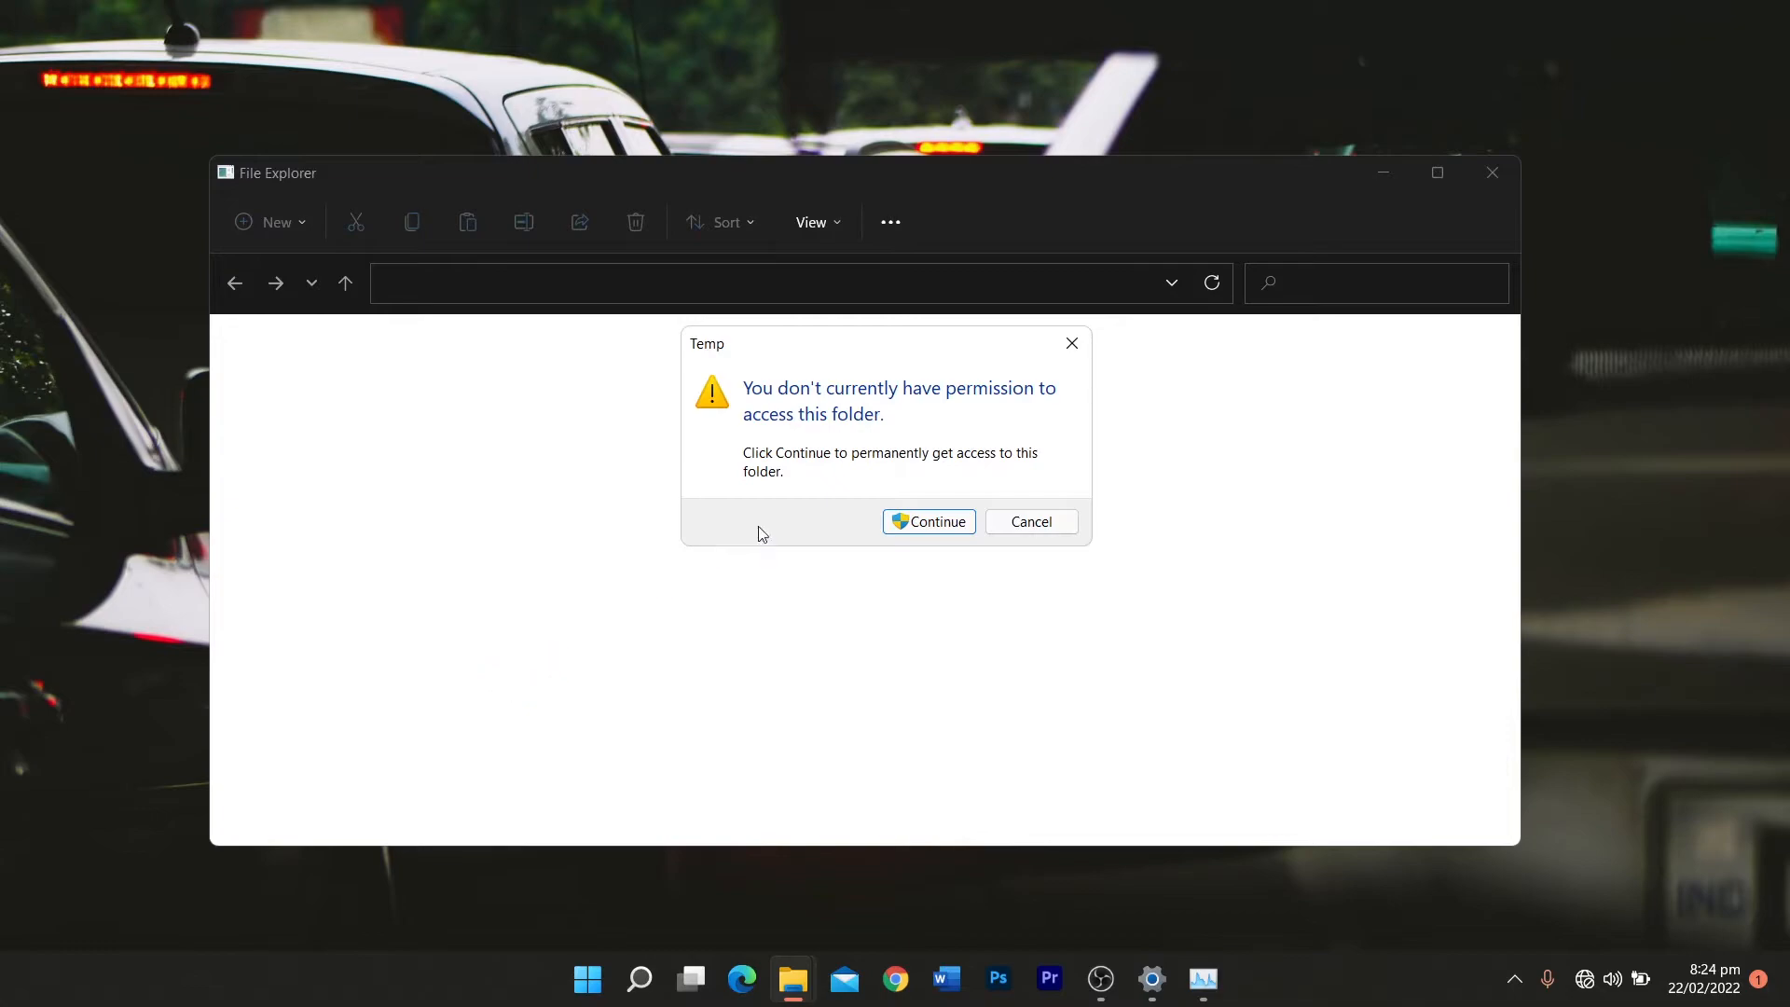
pyautogui.click(894, 519)
pyautogui.click(903, 521)
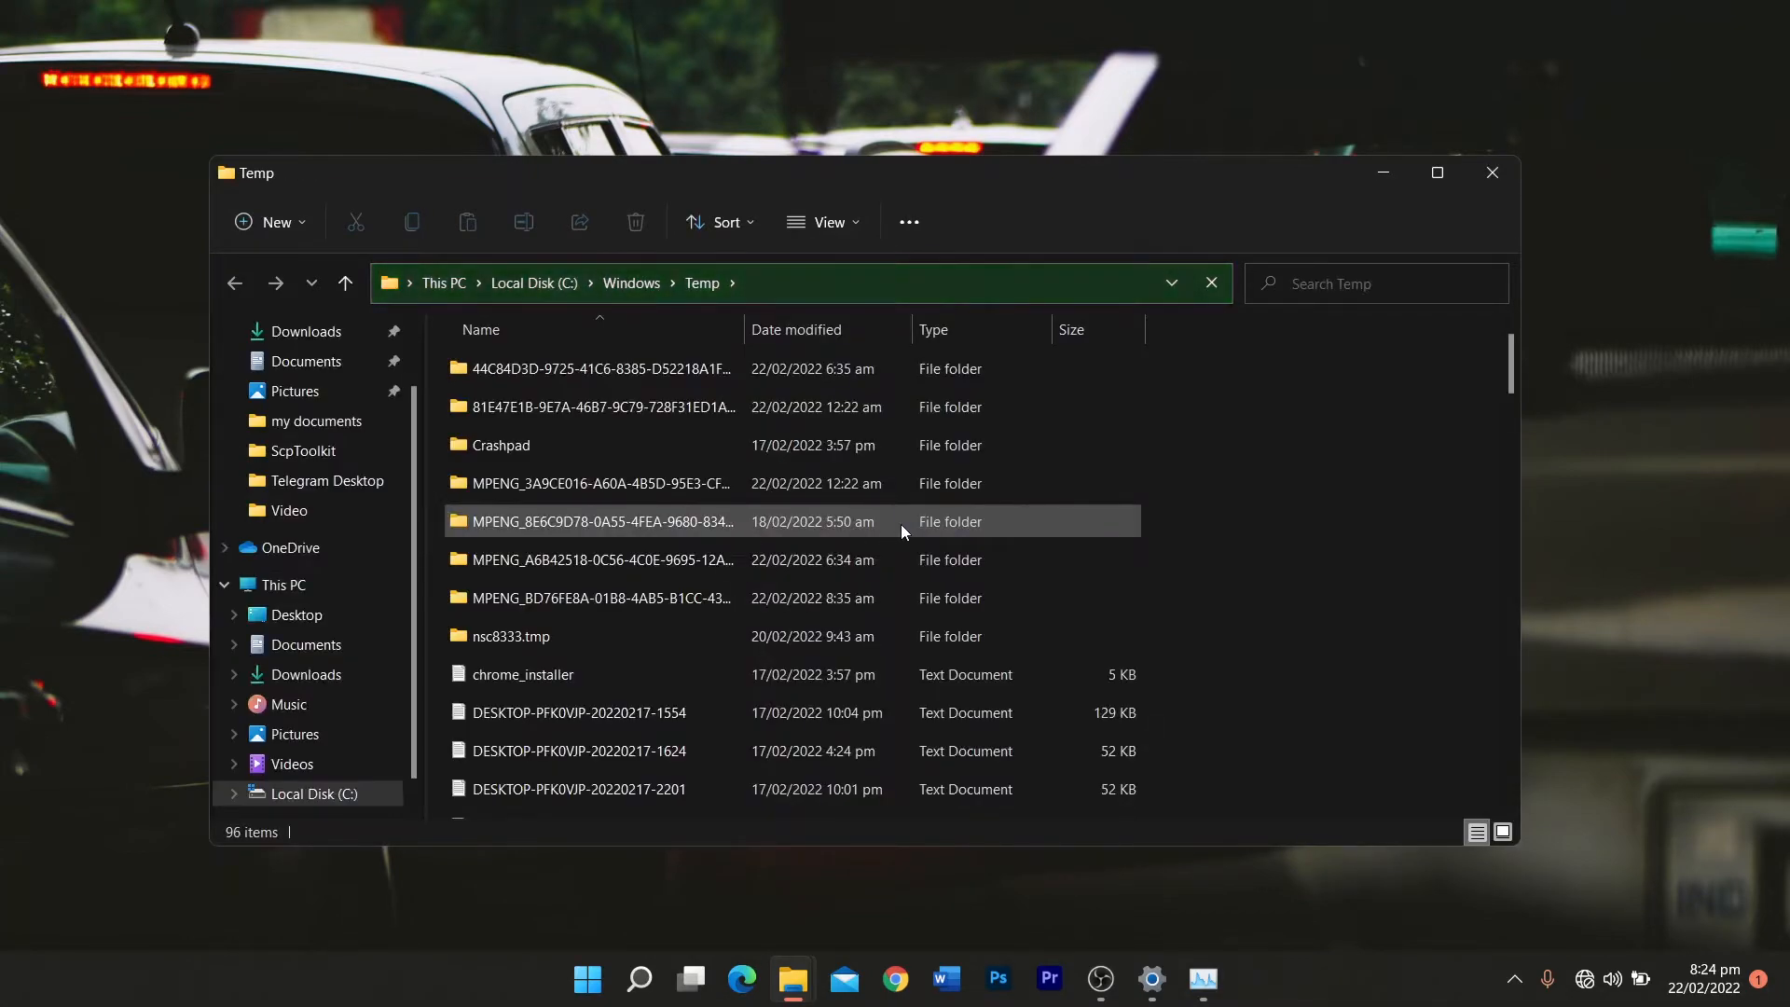
pyautogui.scroll(-8, 1186, 518)
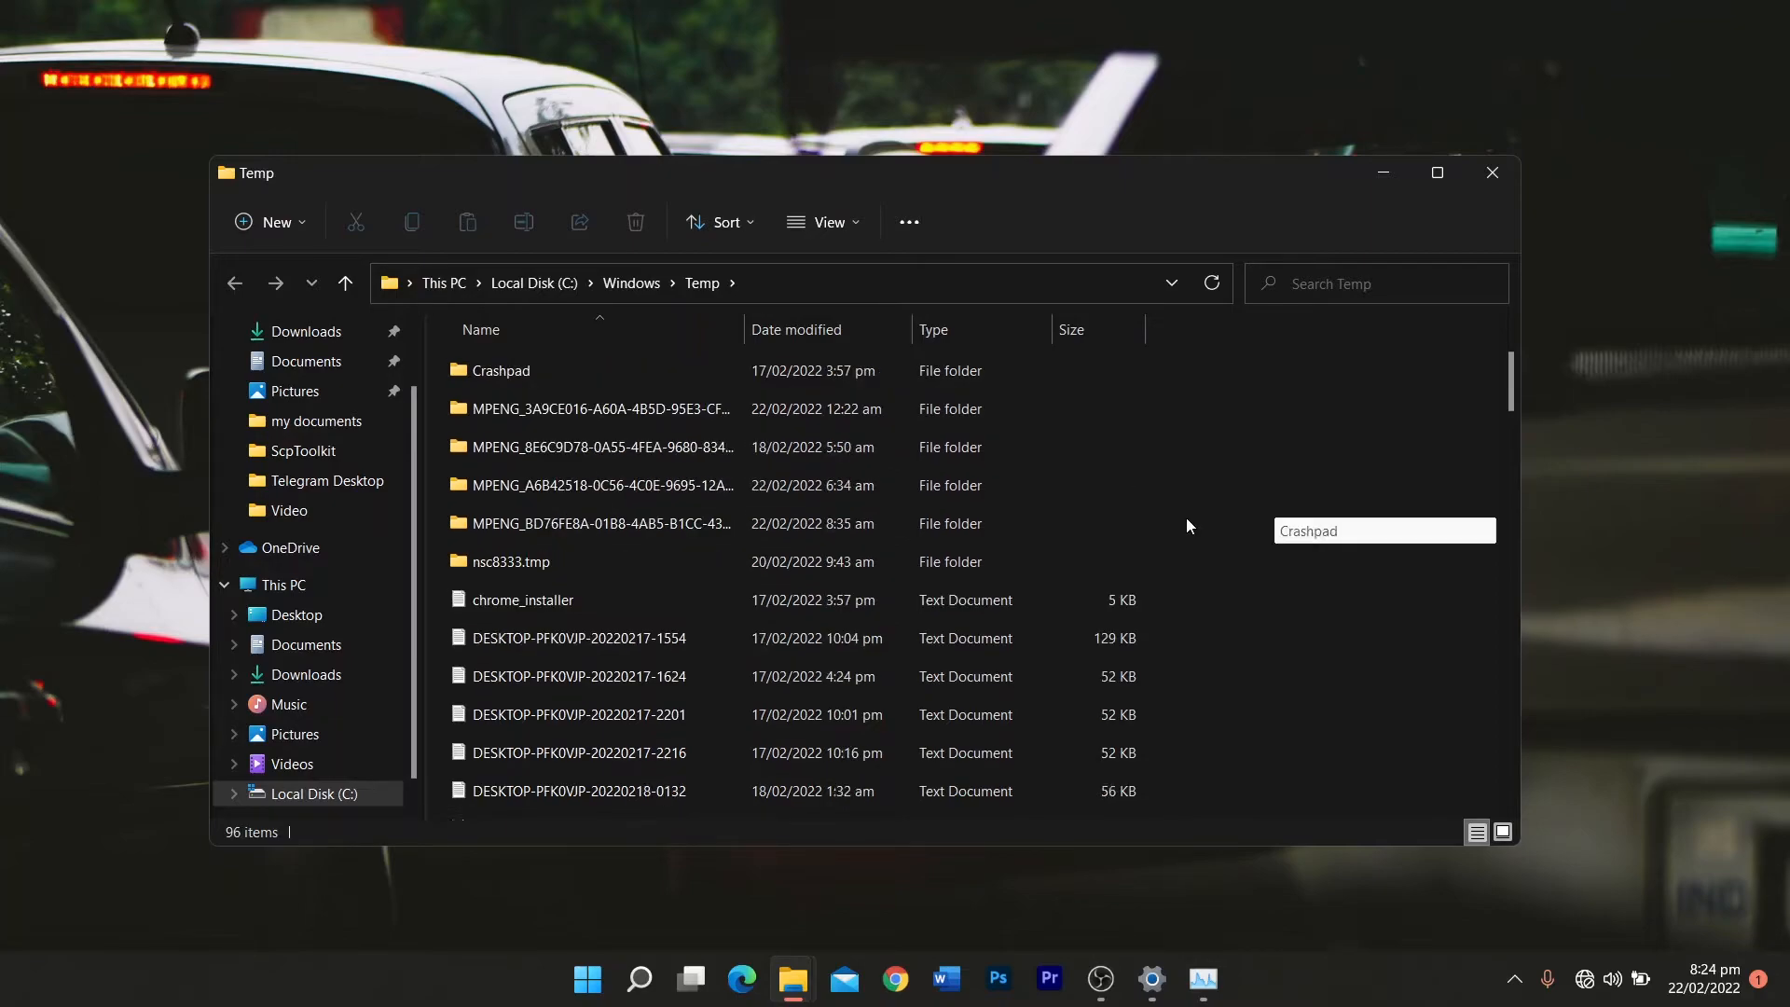
# - Delete all files in the Windows Temp folder with administrator permission, skip the files in use and close the folder
pyautogui.scroll(-10, 1186, 518)
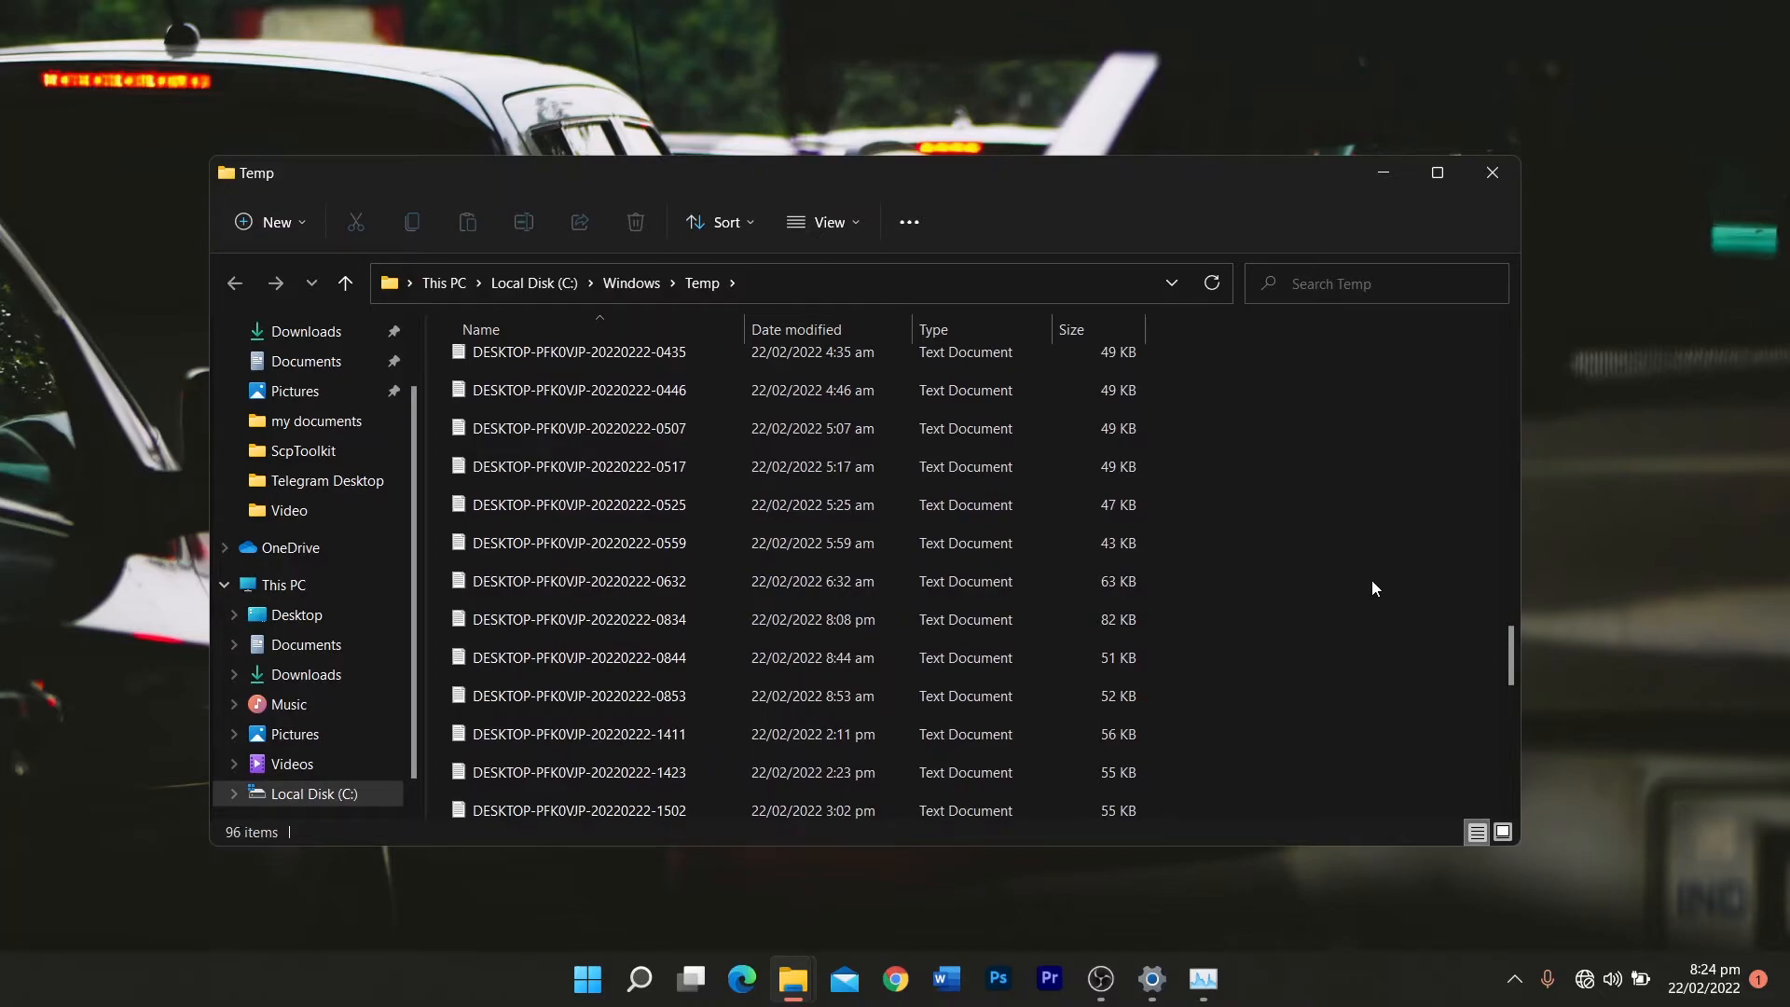
pyautogui.hotkey('ctrl', 'a')
pyautogui.scroll(3, 1373, 581)
pyautogui.scroll(10, 1373, 589)
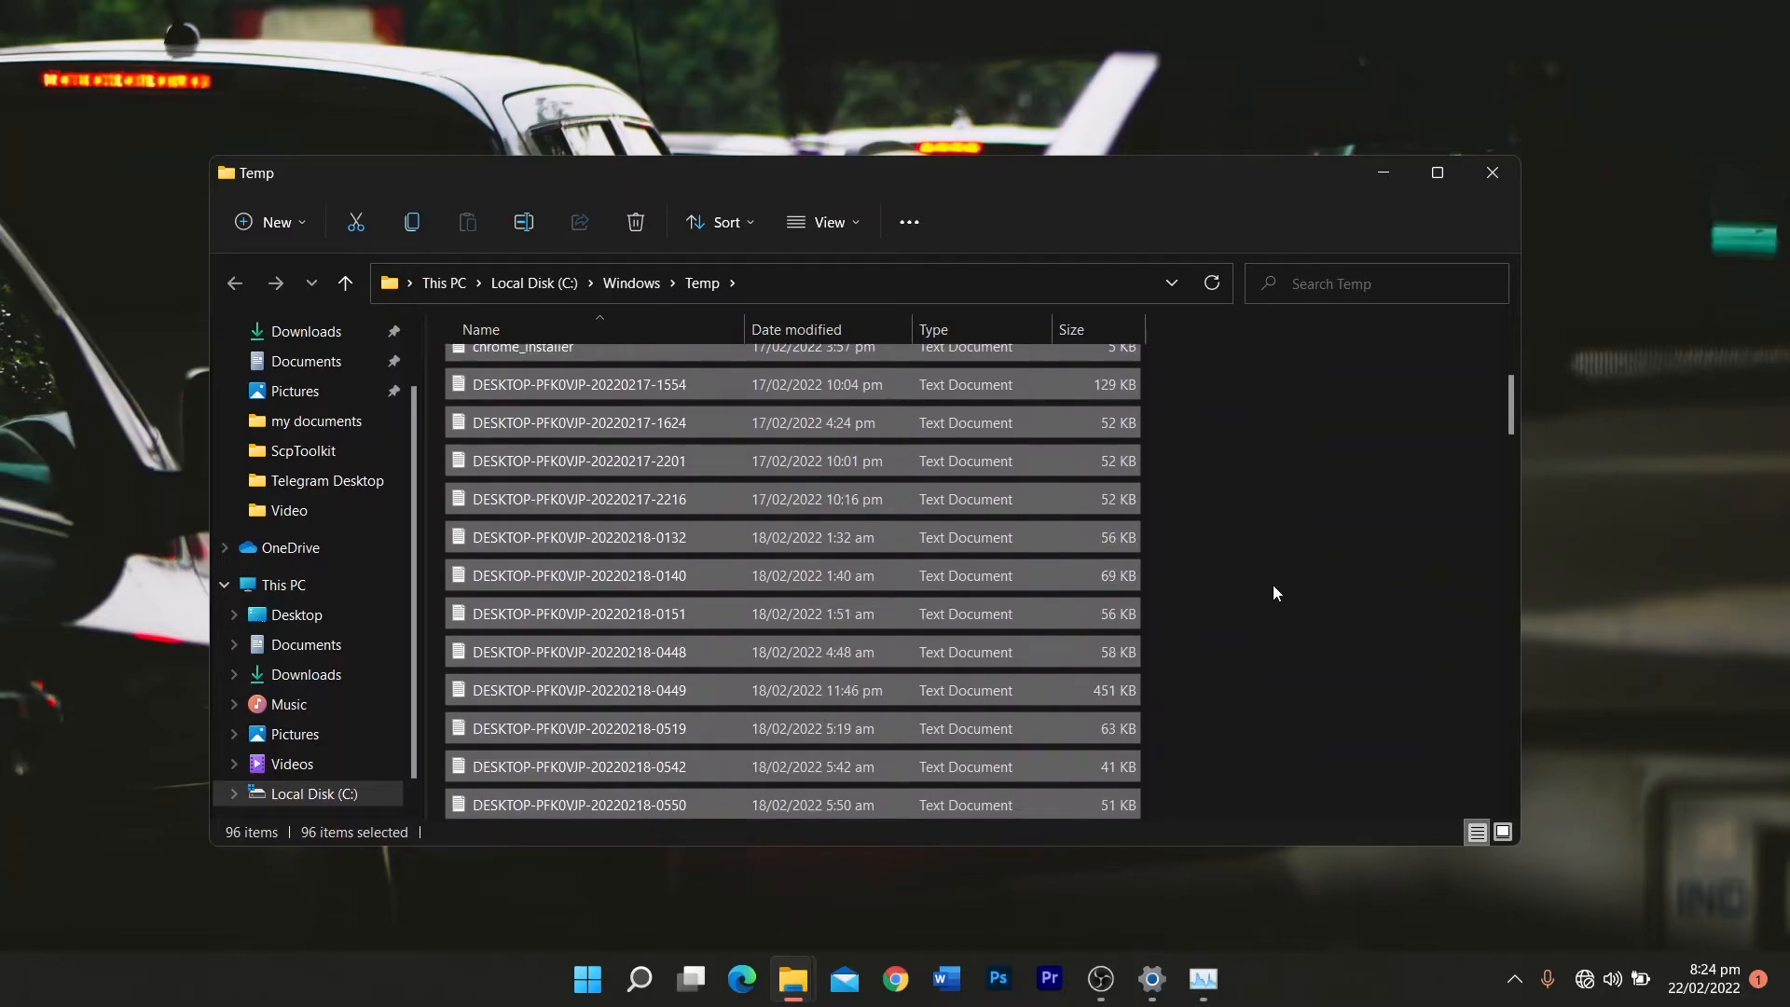
pyautogui.rightClick(1031, 580)
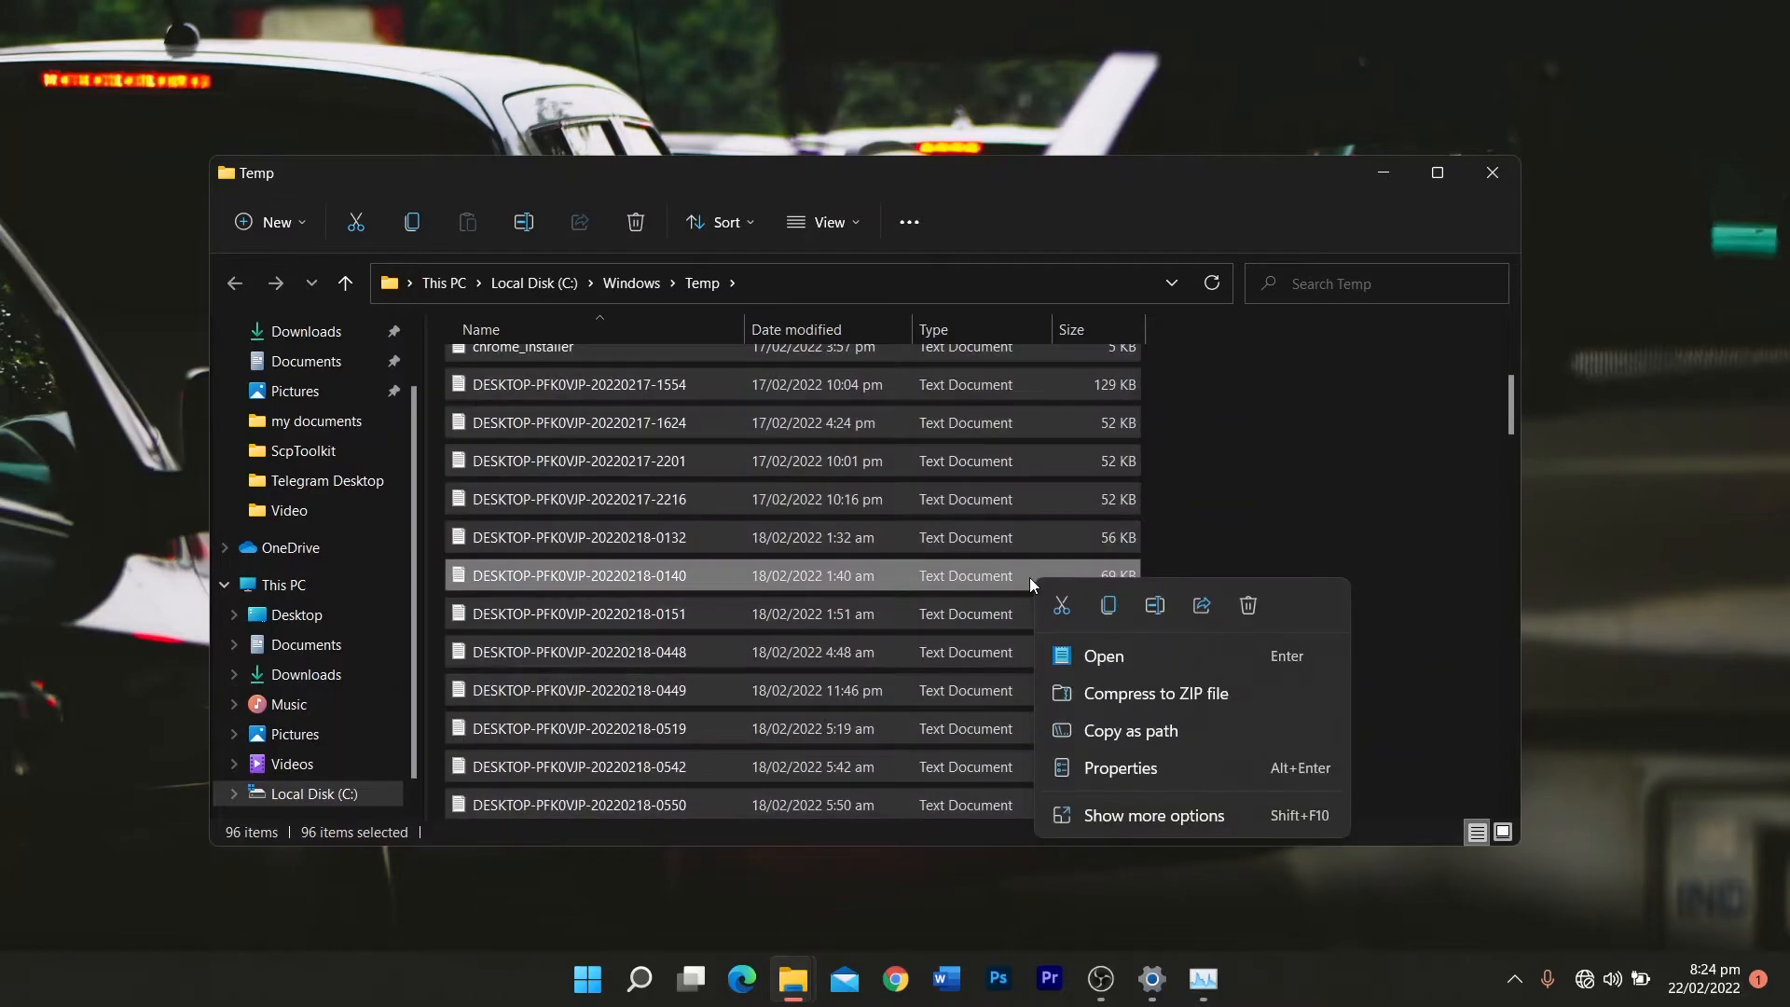
pyautogui.click(1250, 607)
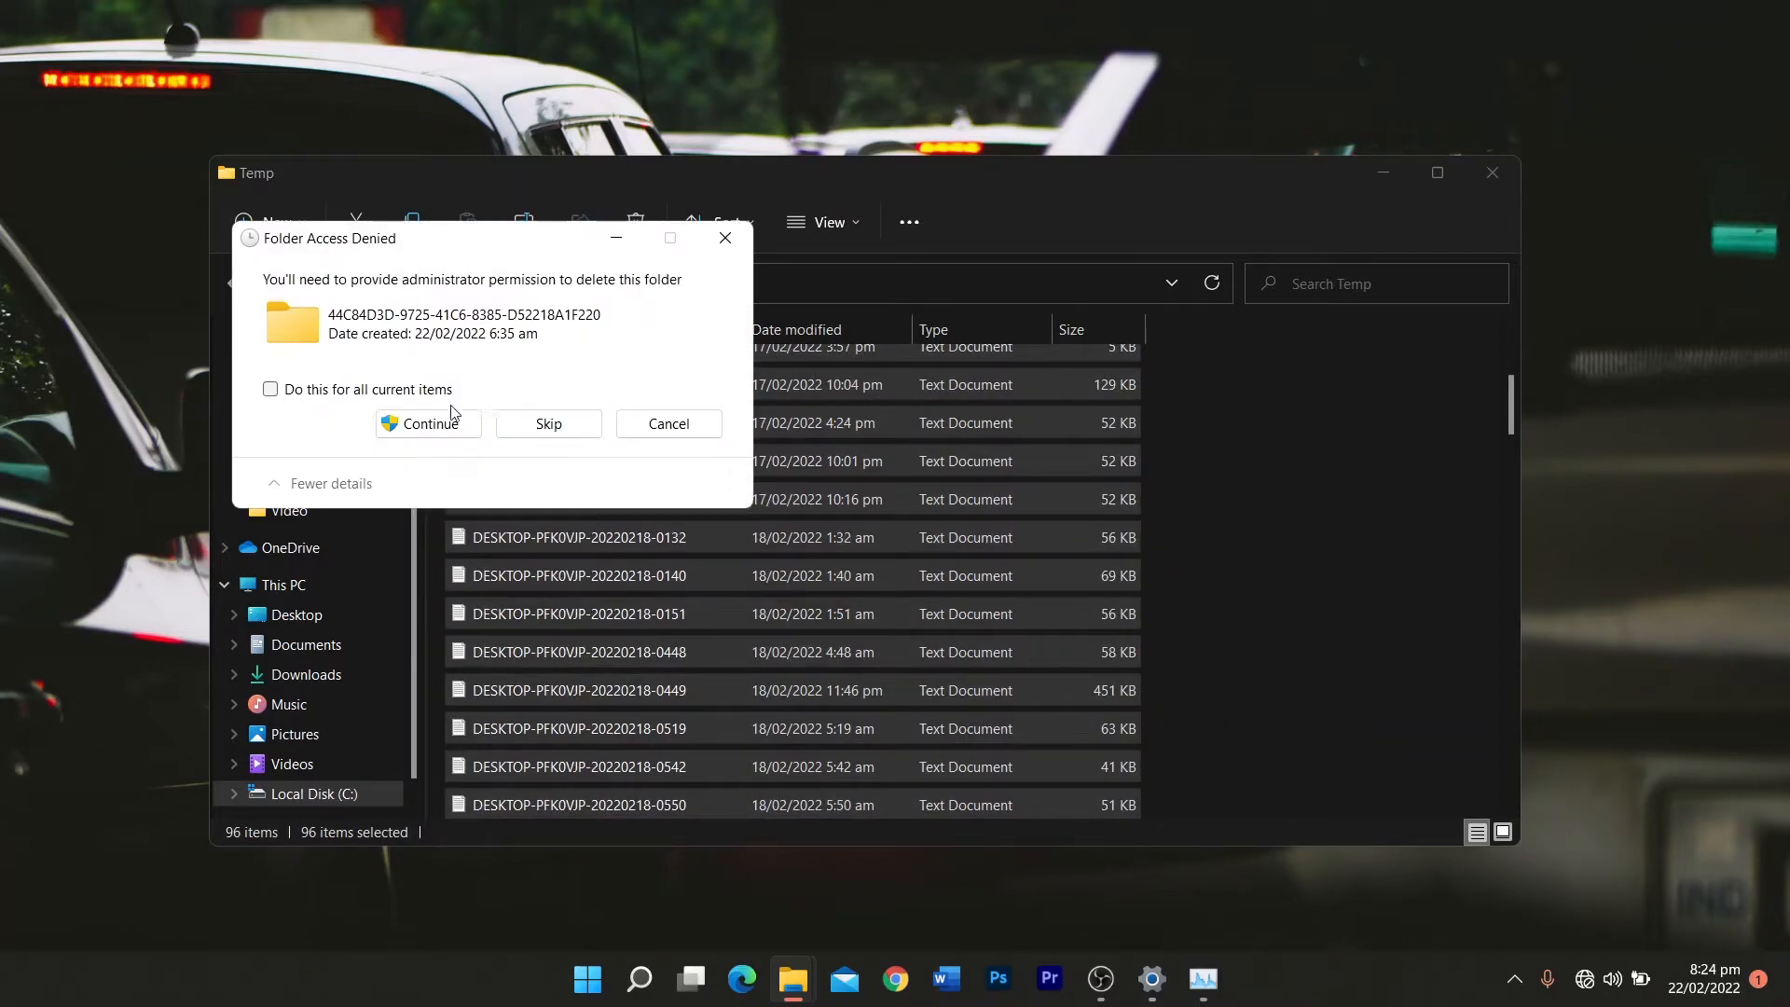
pyautogui.click(430, 427)
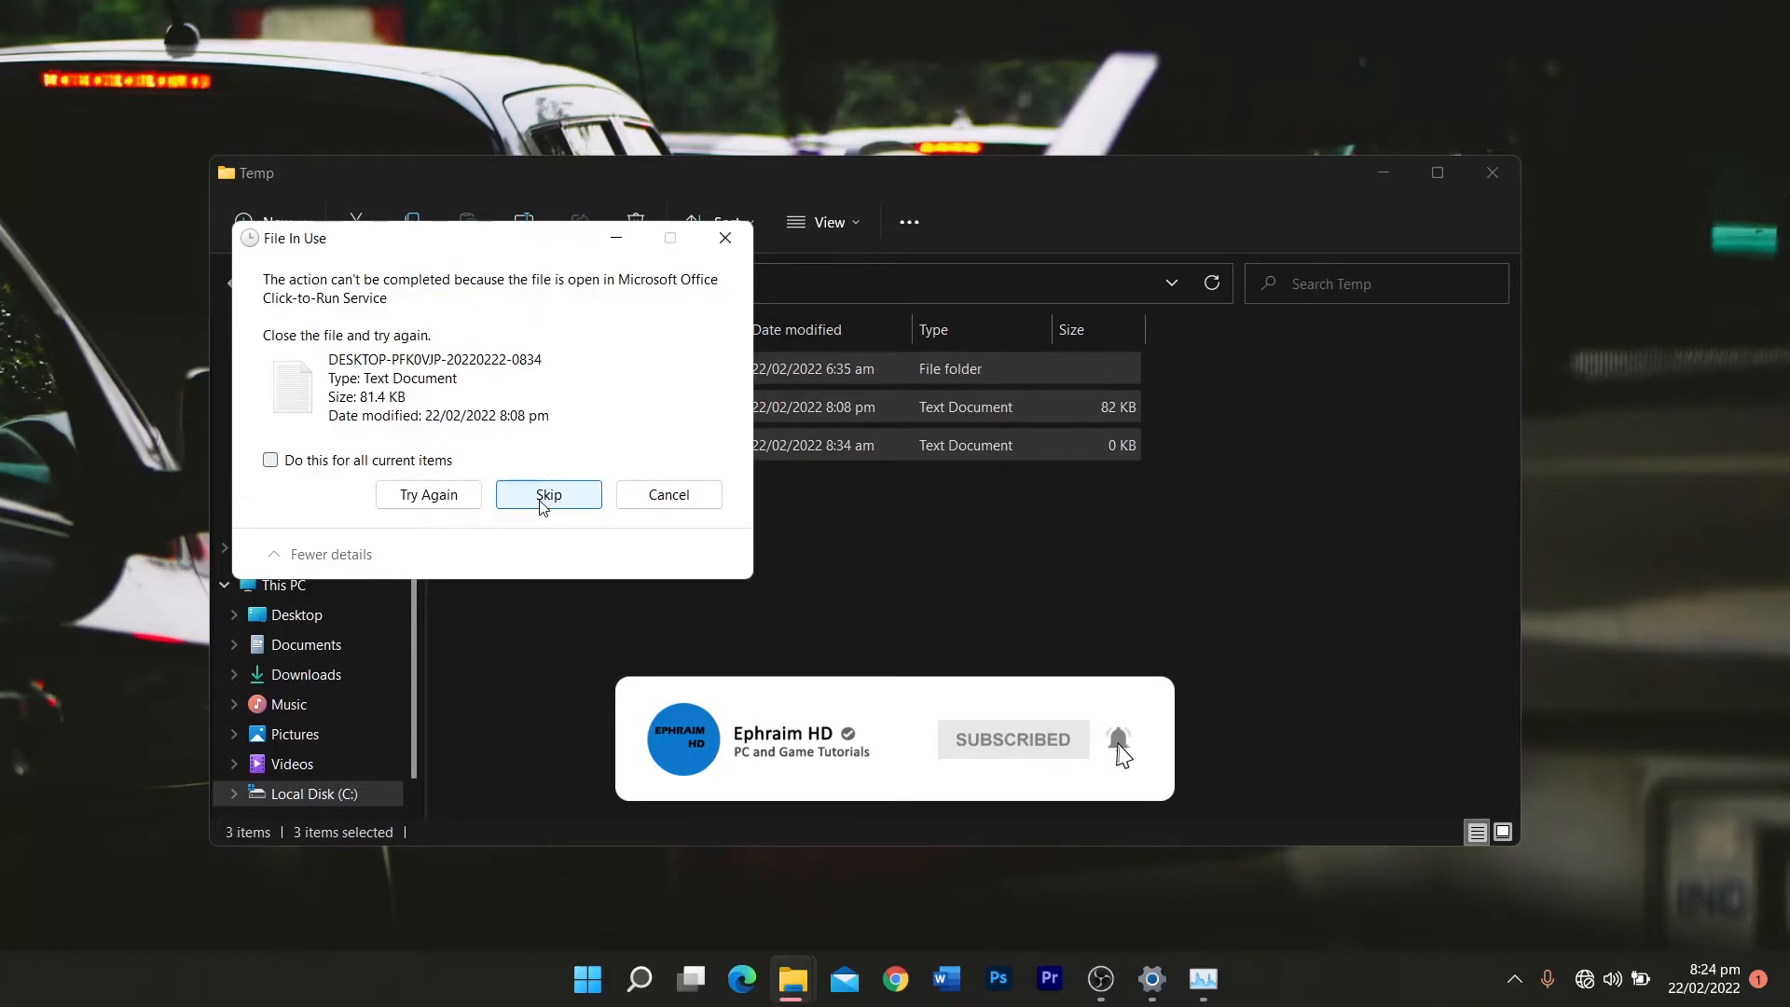
pyautogui.click(544, 500)
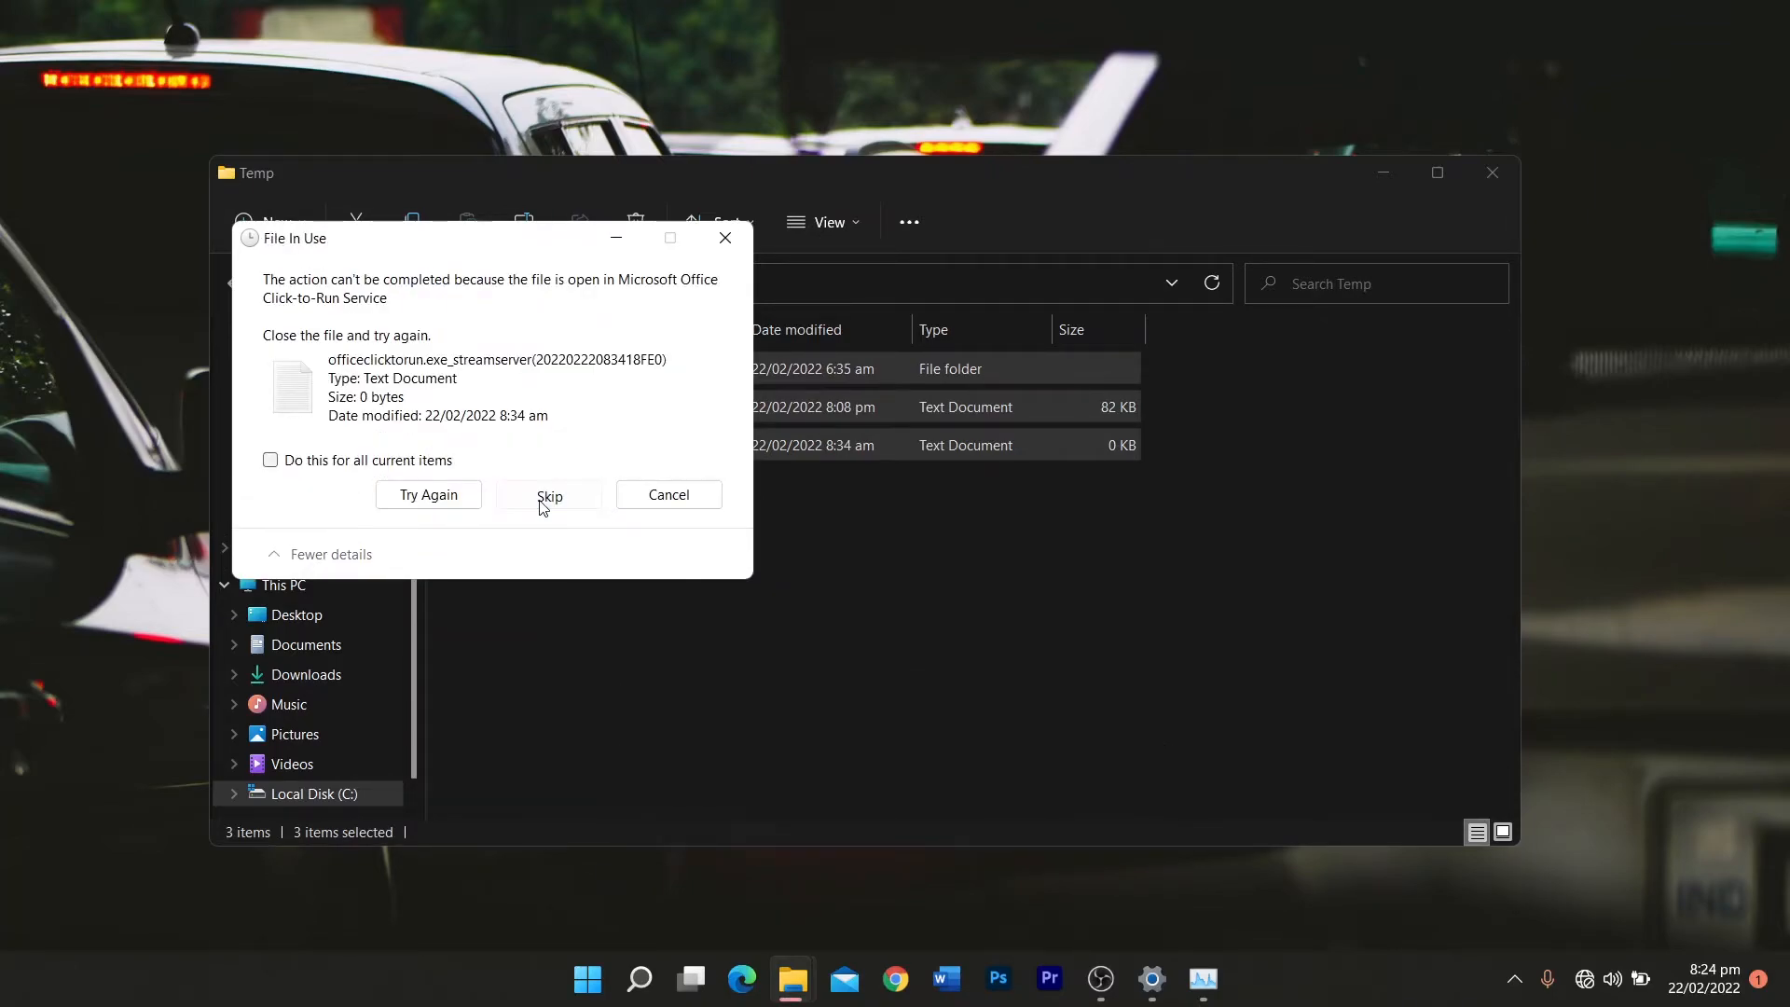
pyautogui.click(543, 501)
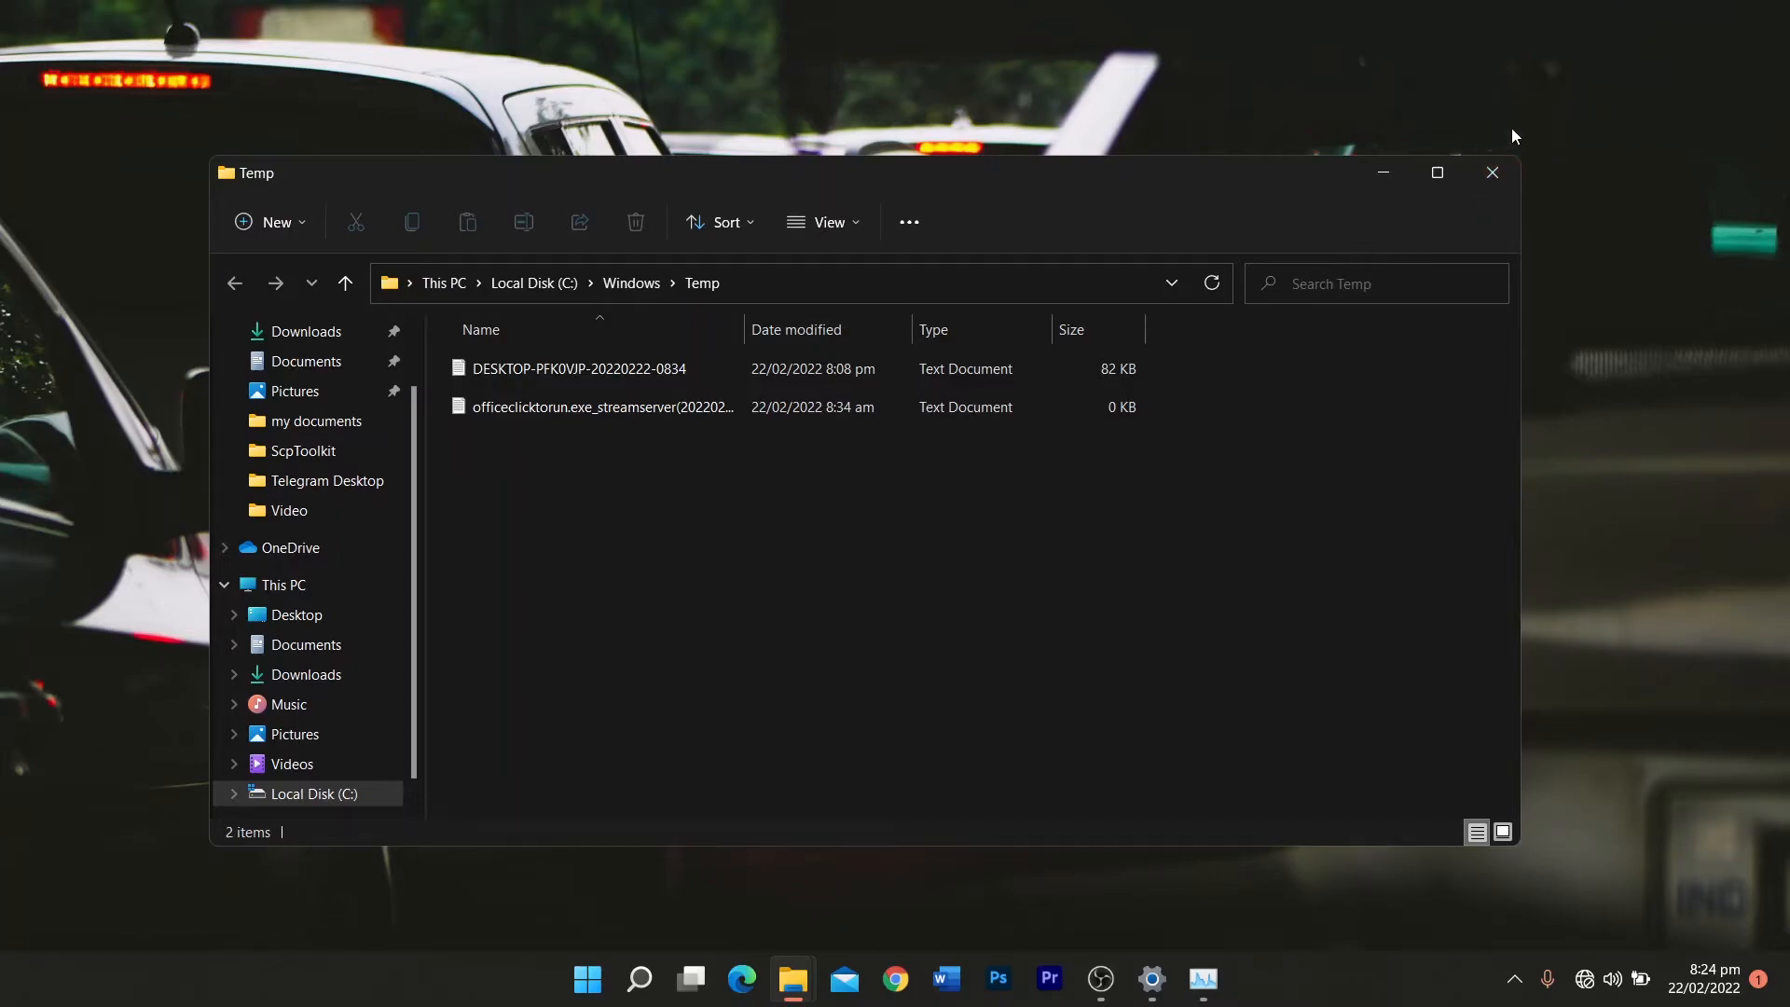
pyautogui.click(1496, 164)
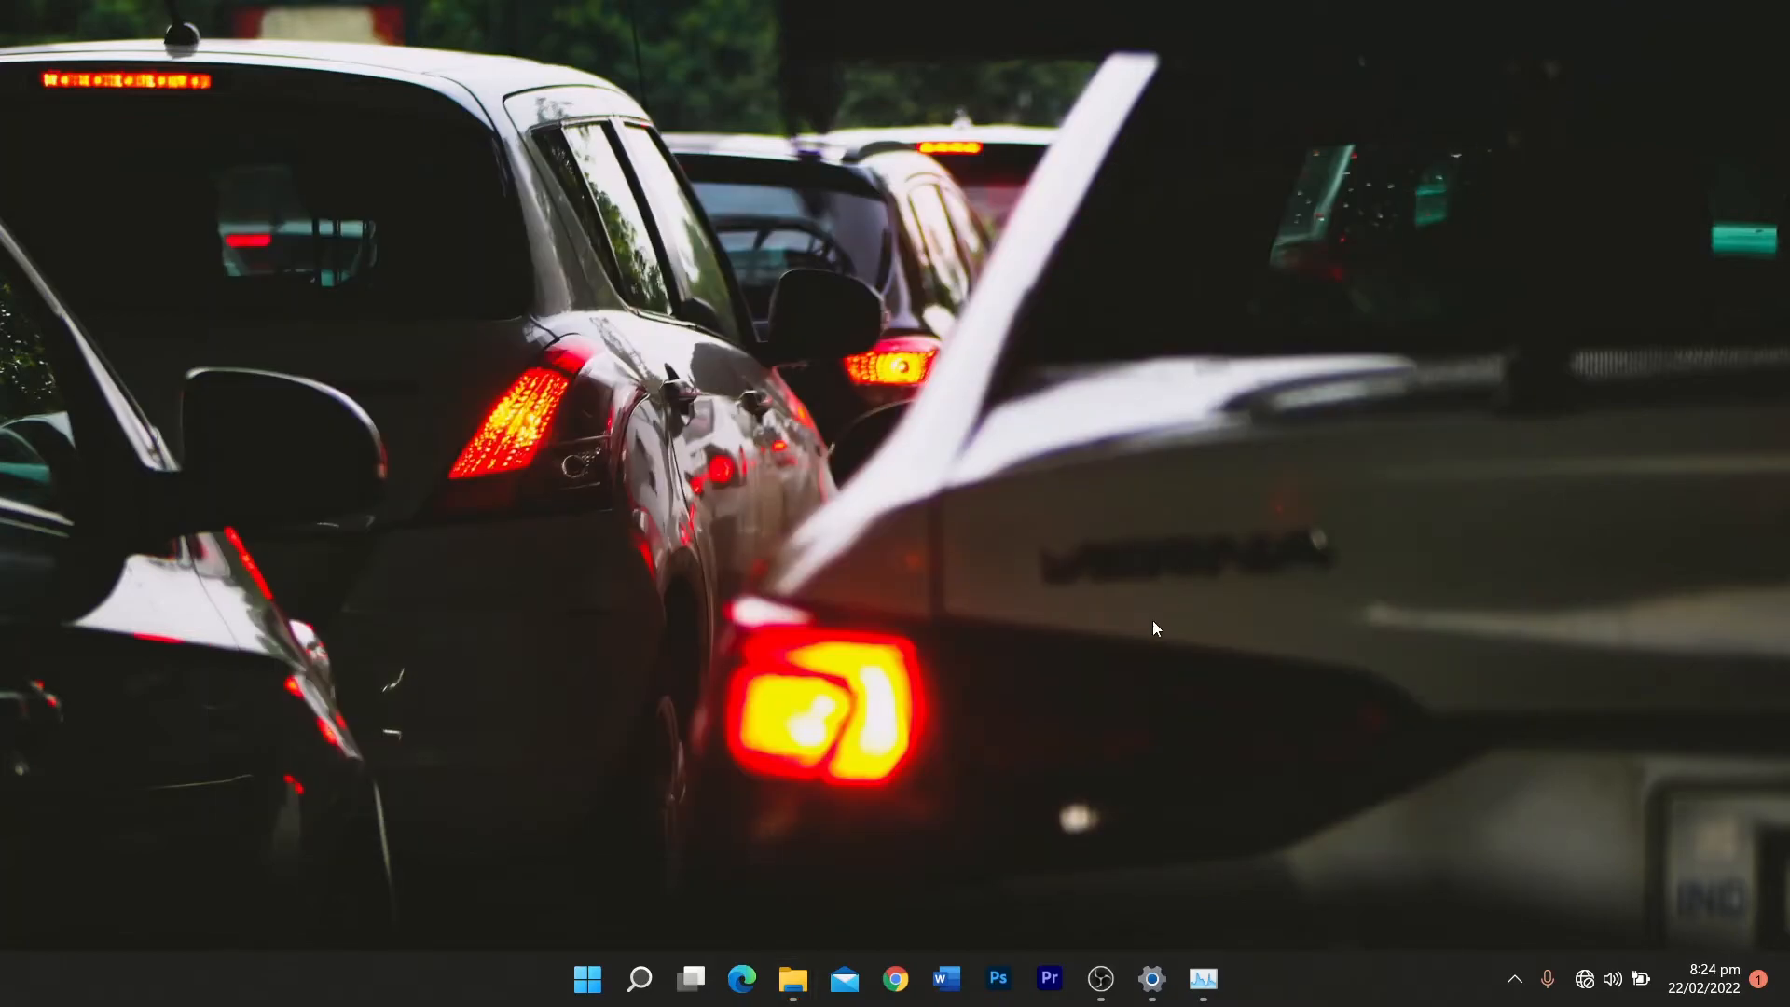
# - Open the user's local Temp folder by running "%temp%" from the Run dialog
pyautogui.click(643, 981)
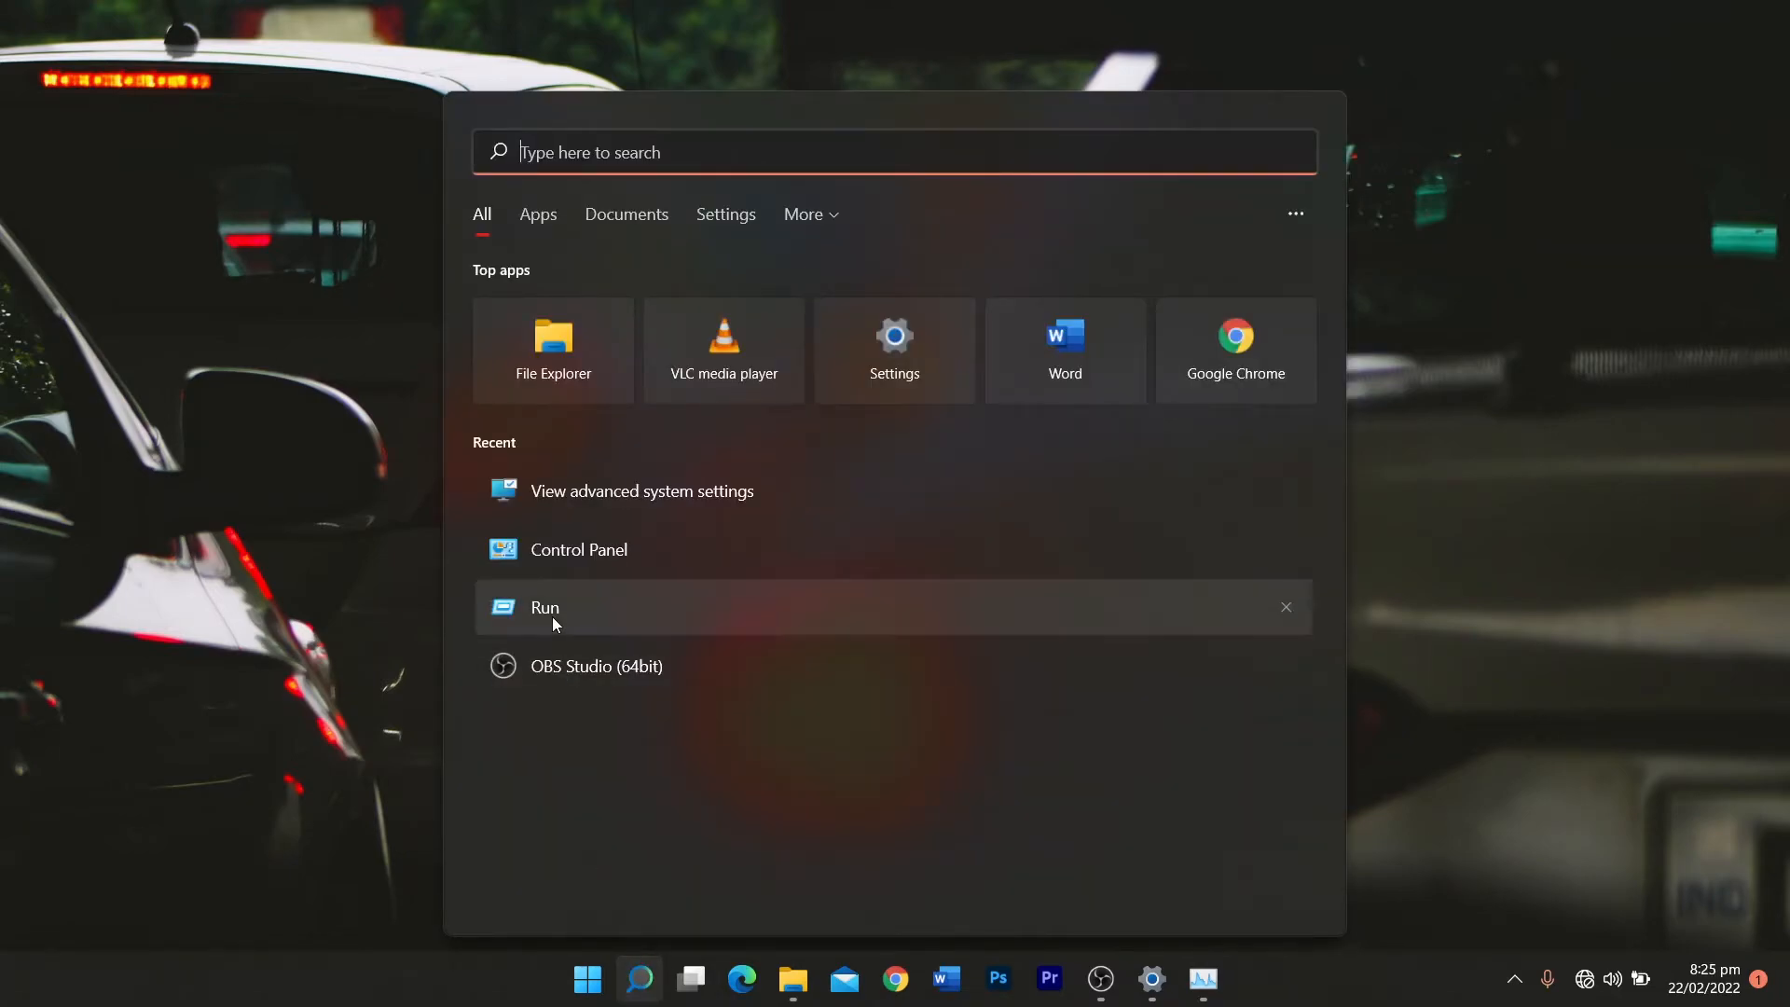
pyautogui.click(552, 618)
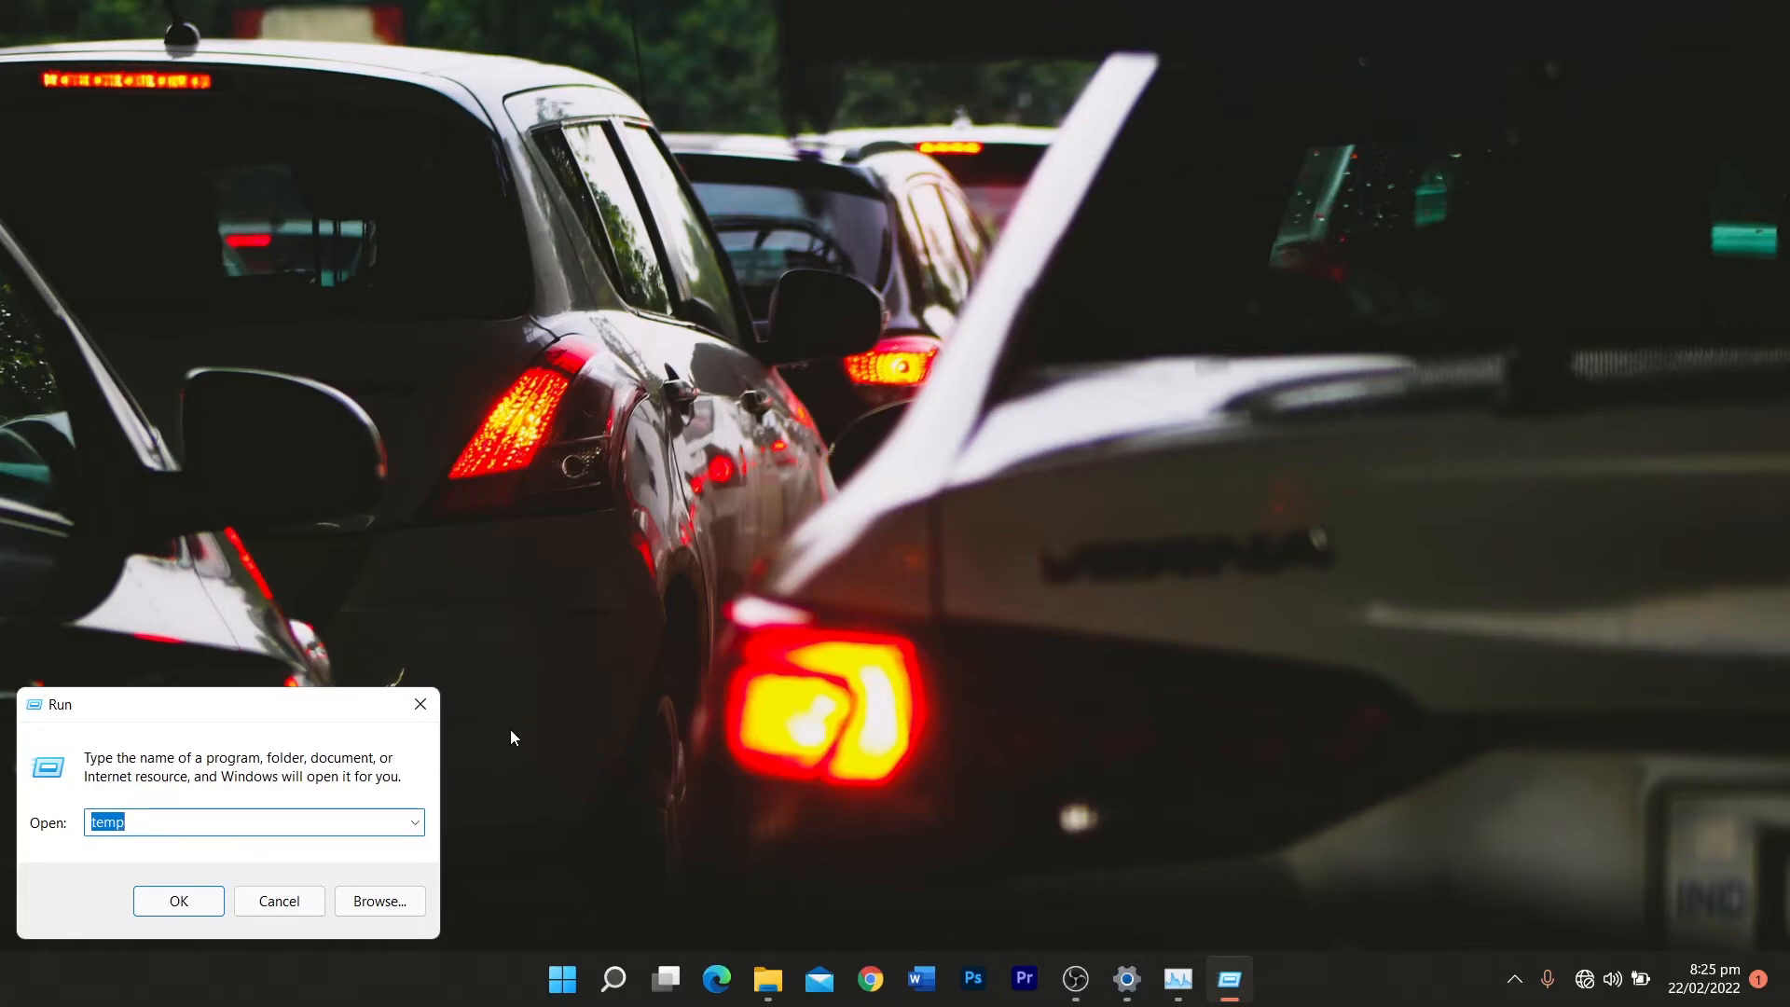
pyautogui.press('BackSpace')
pyautogui.click(172, 826)
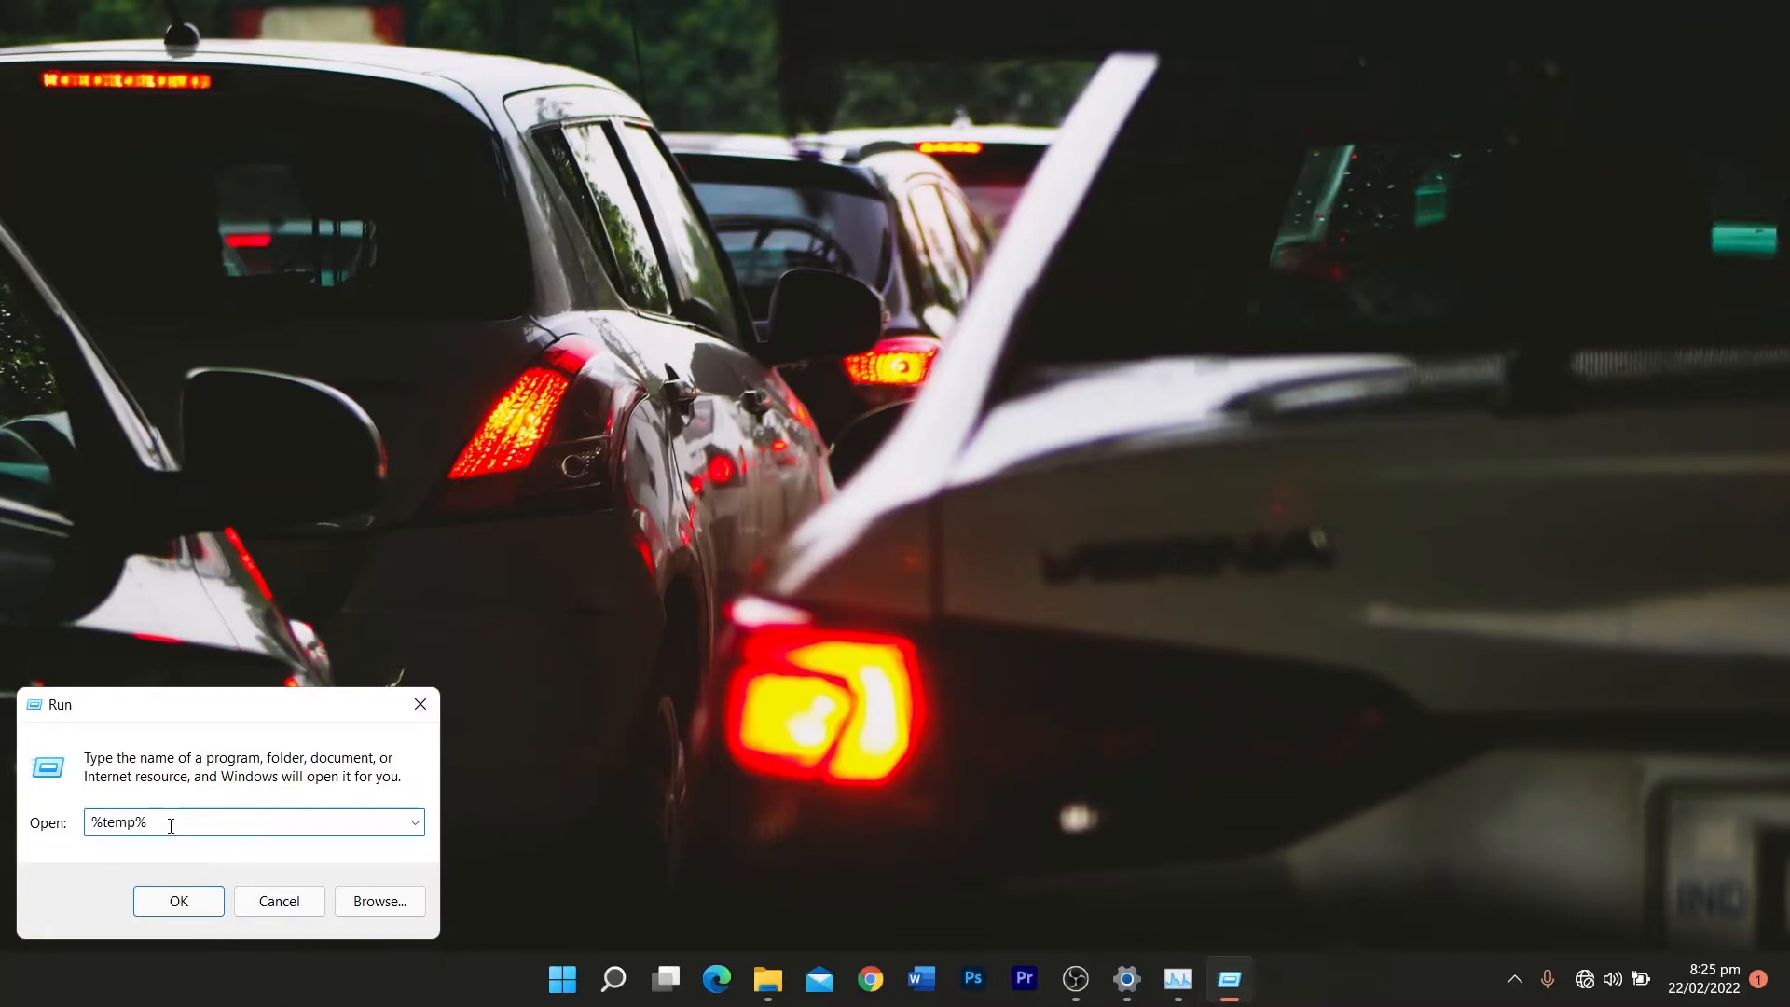
pyautogui.click(221, 898)
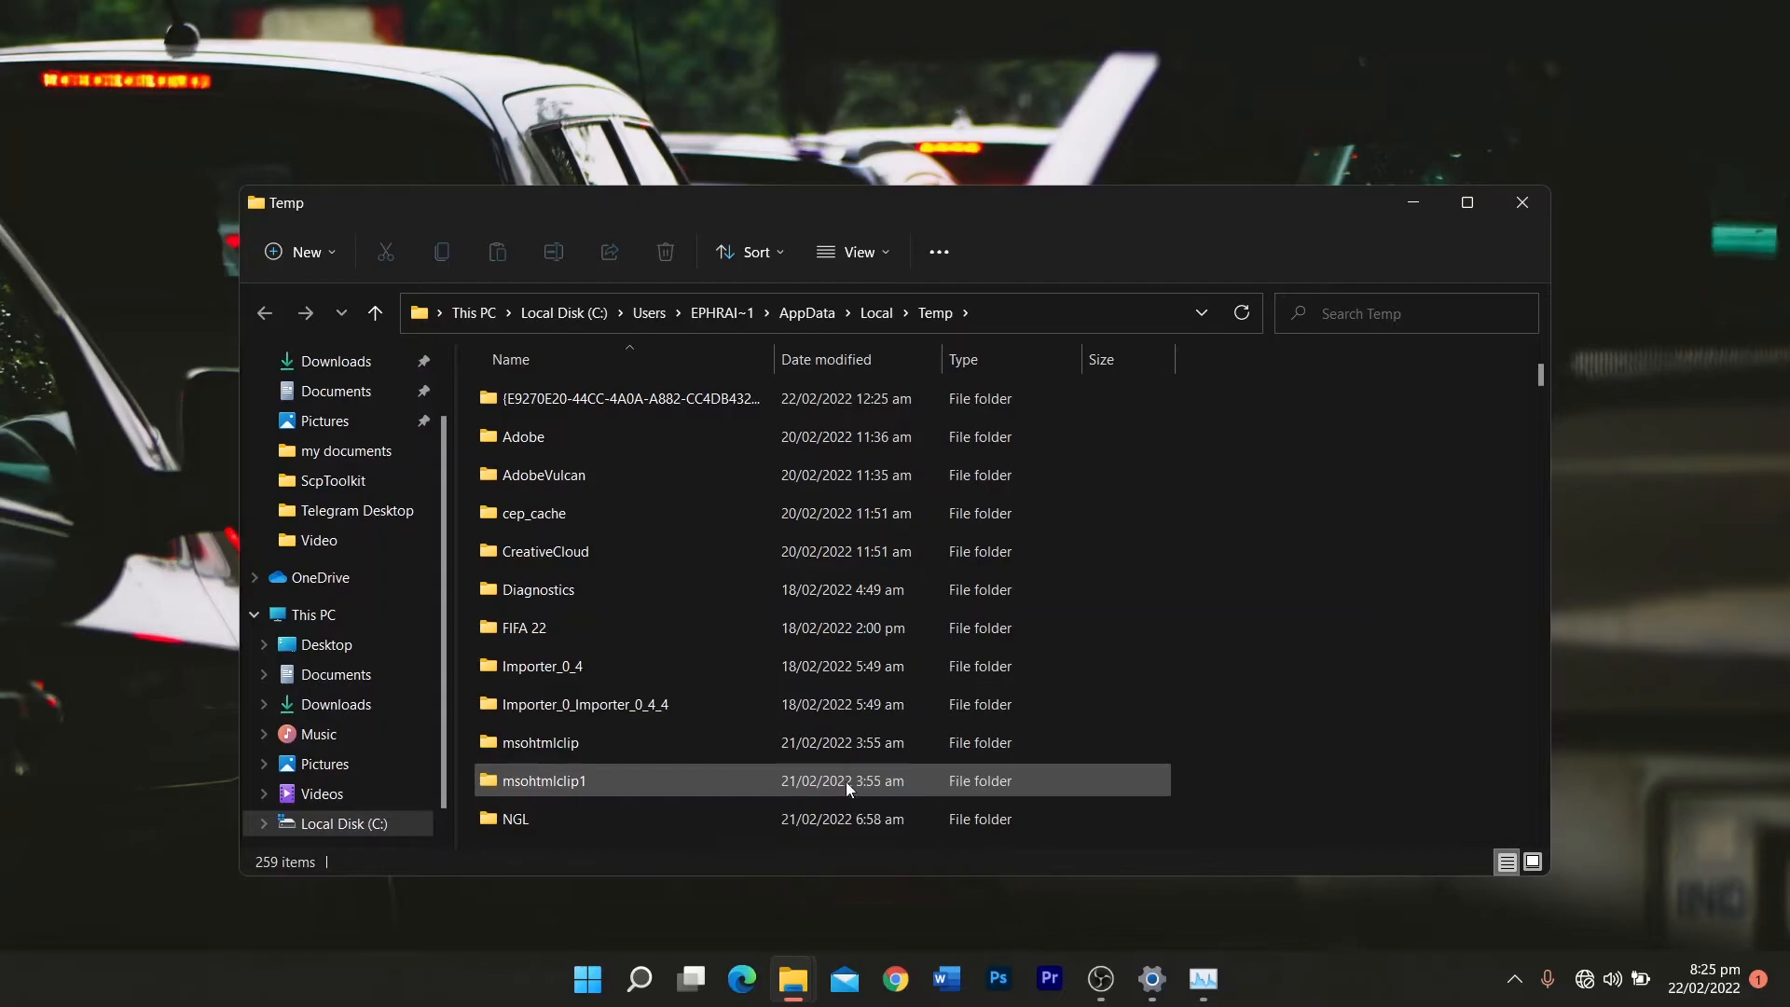
# - Look through the local Temp folder, check the contents of the FIFA 22 folder and return to Temp
pyautogui.scroll(-5, 1003, 738)
pyautogui.scroll(2, 1003, 737)
pyautogui.scroll(4, 1002, 730)
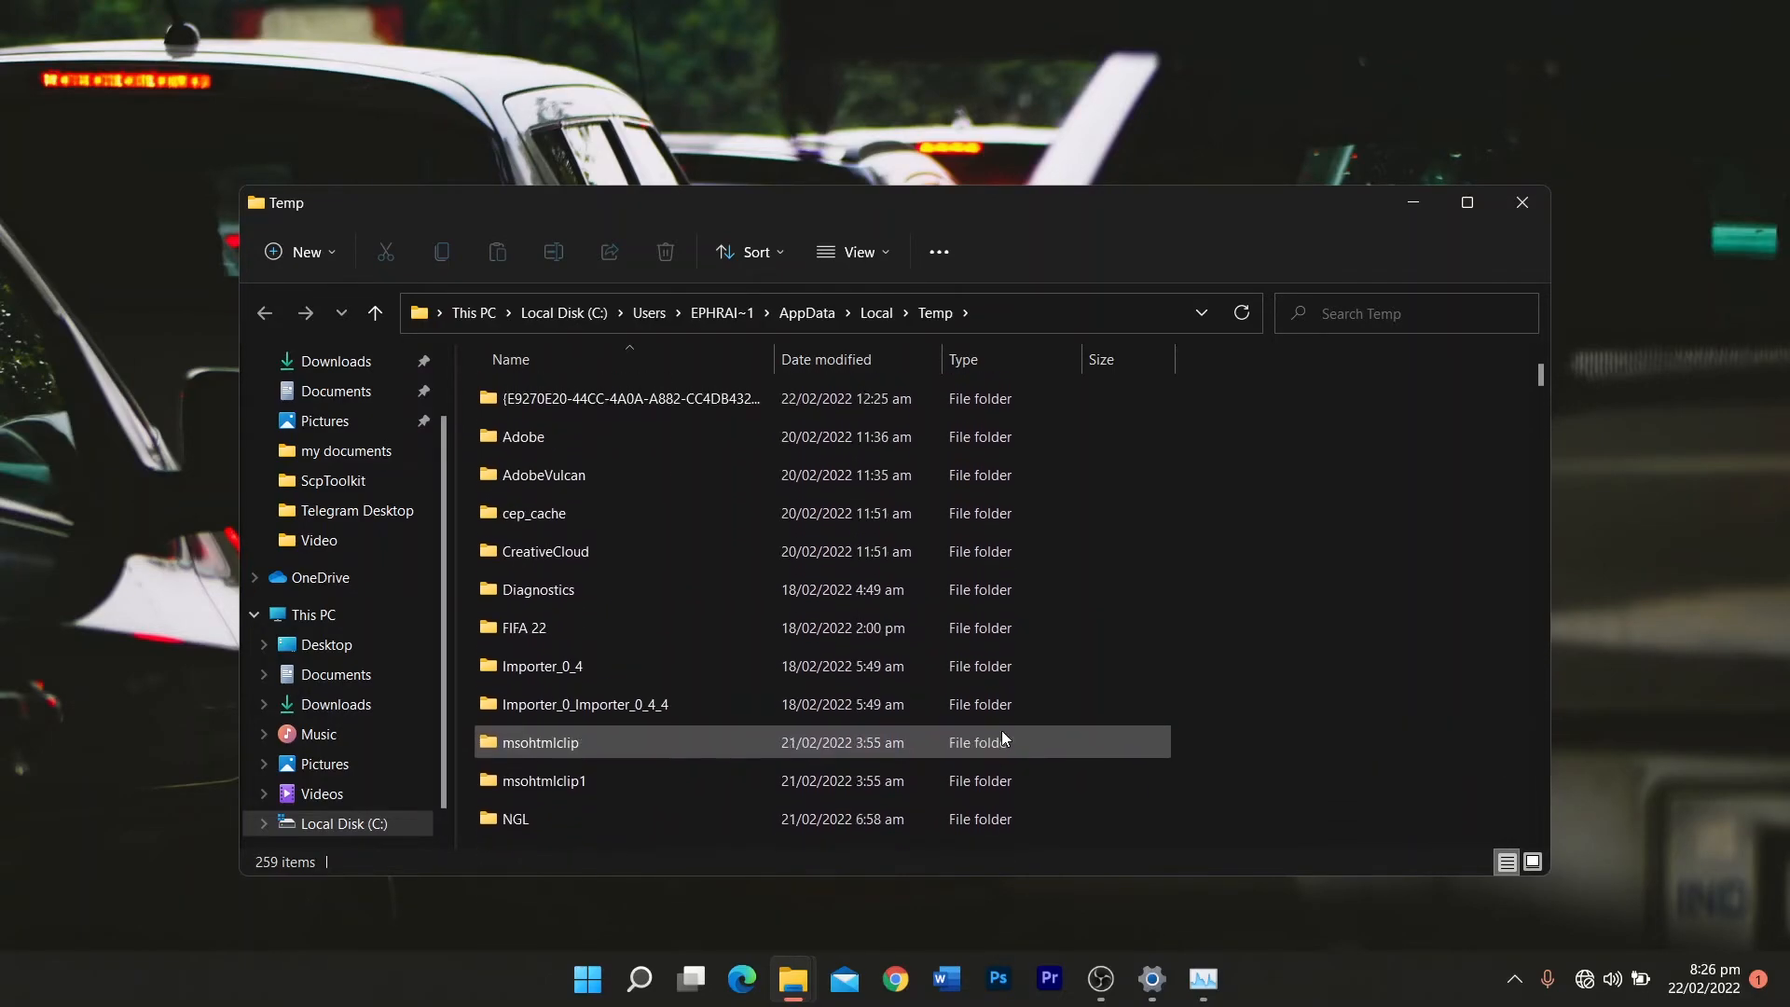
pyautogui.doubleClick(619, 631)
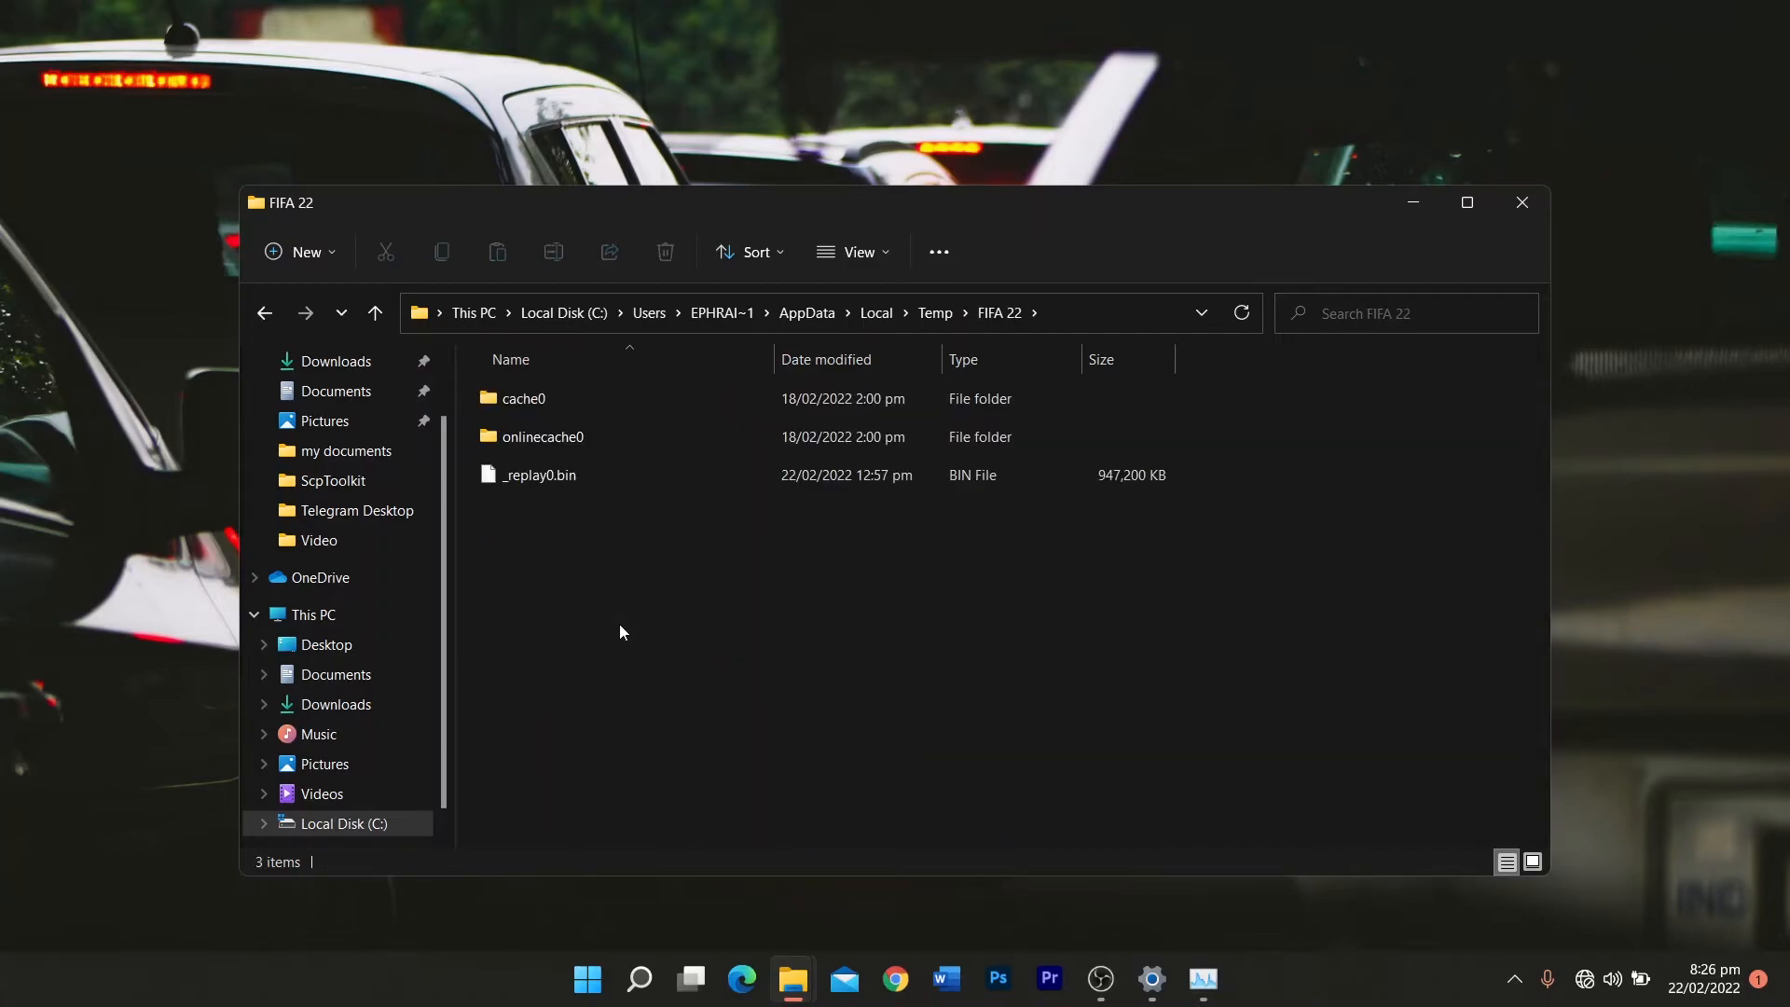
pyautogui.click(265, 313)
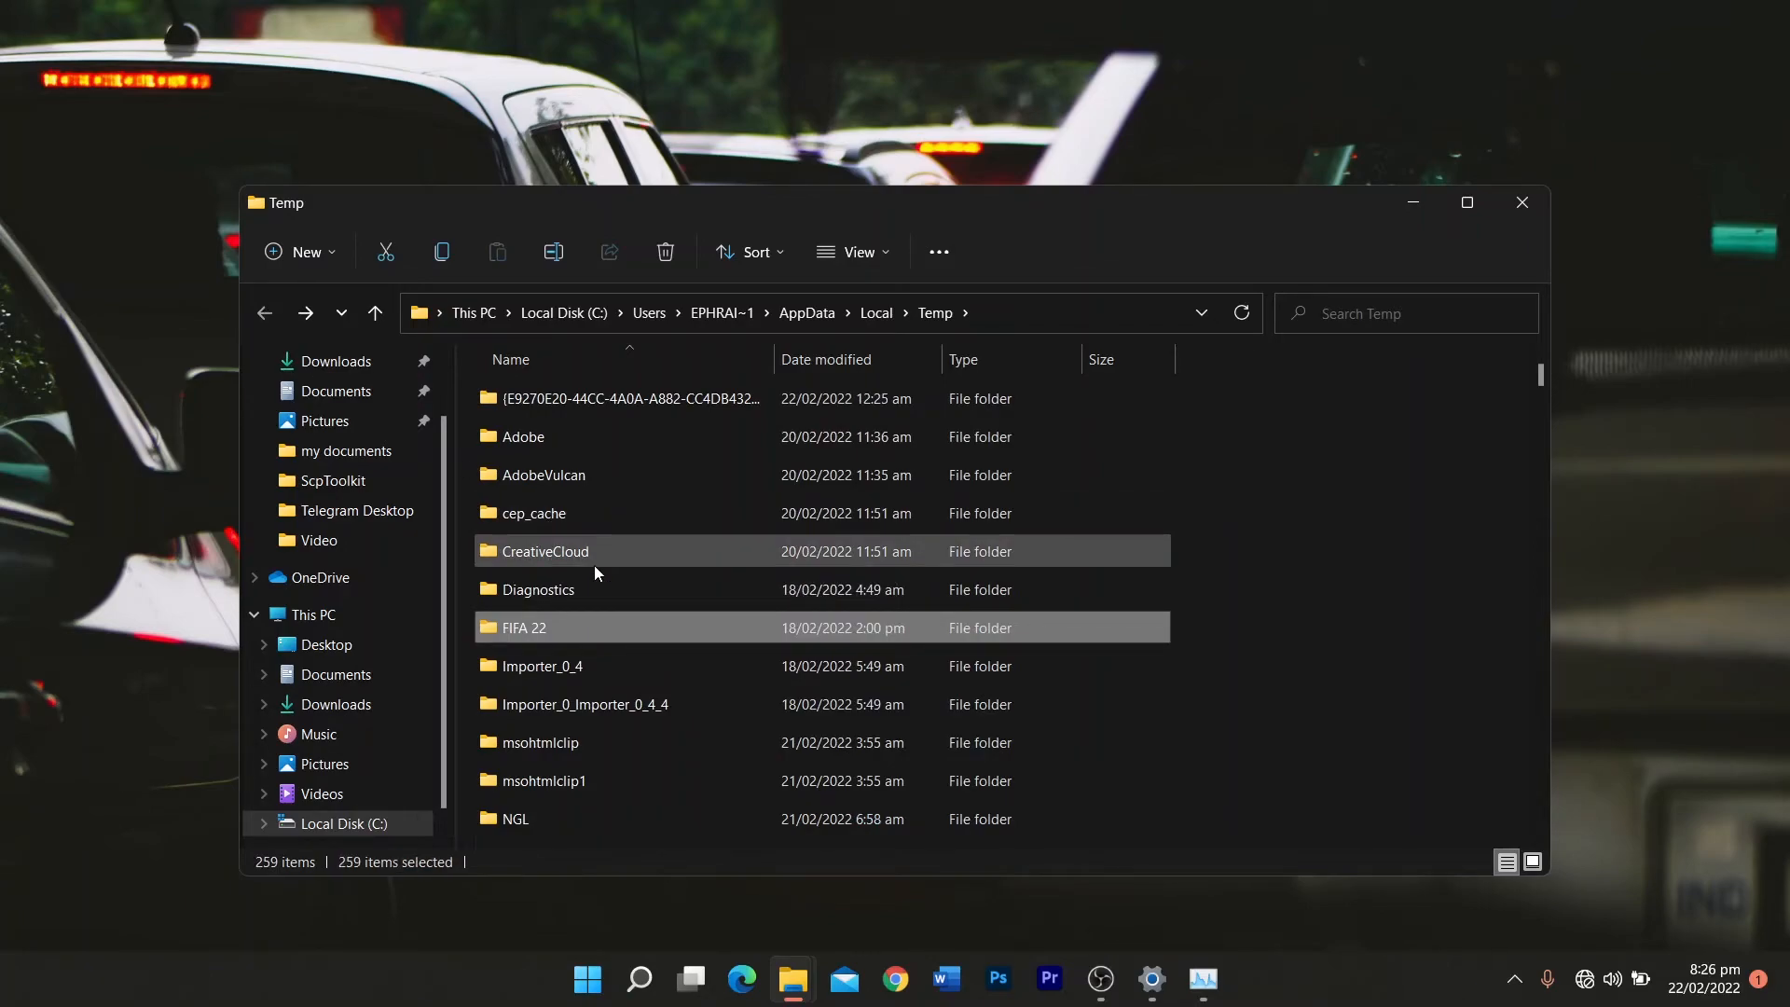
# - Delete everything in the user's local Temp folder, skipping the file that is in use
pyautogui.hotkey('ctrl', 'a')
pyautogui.rightClick(863, 562)
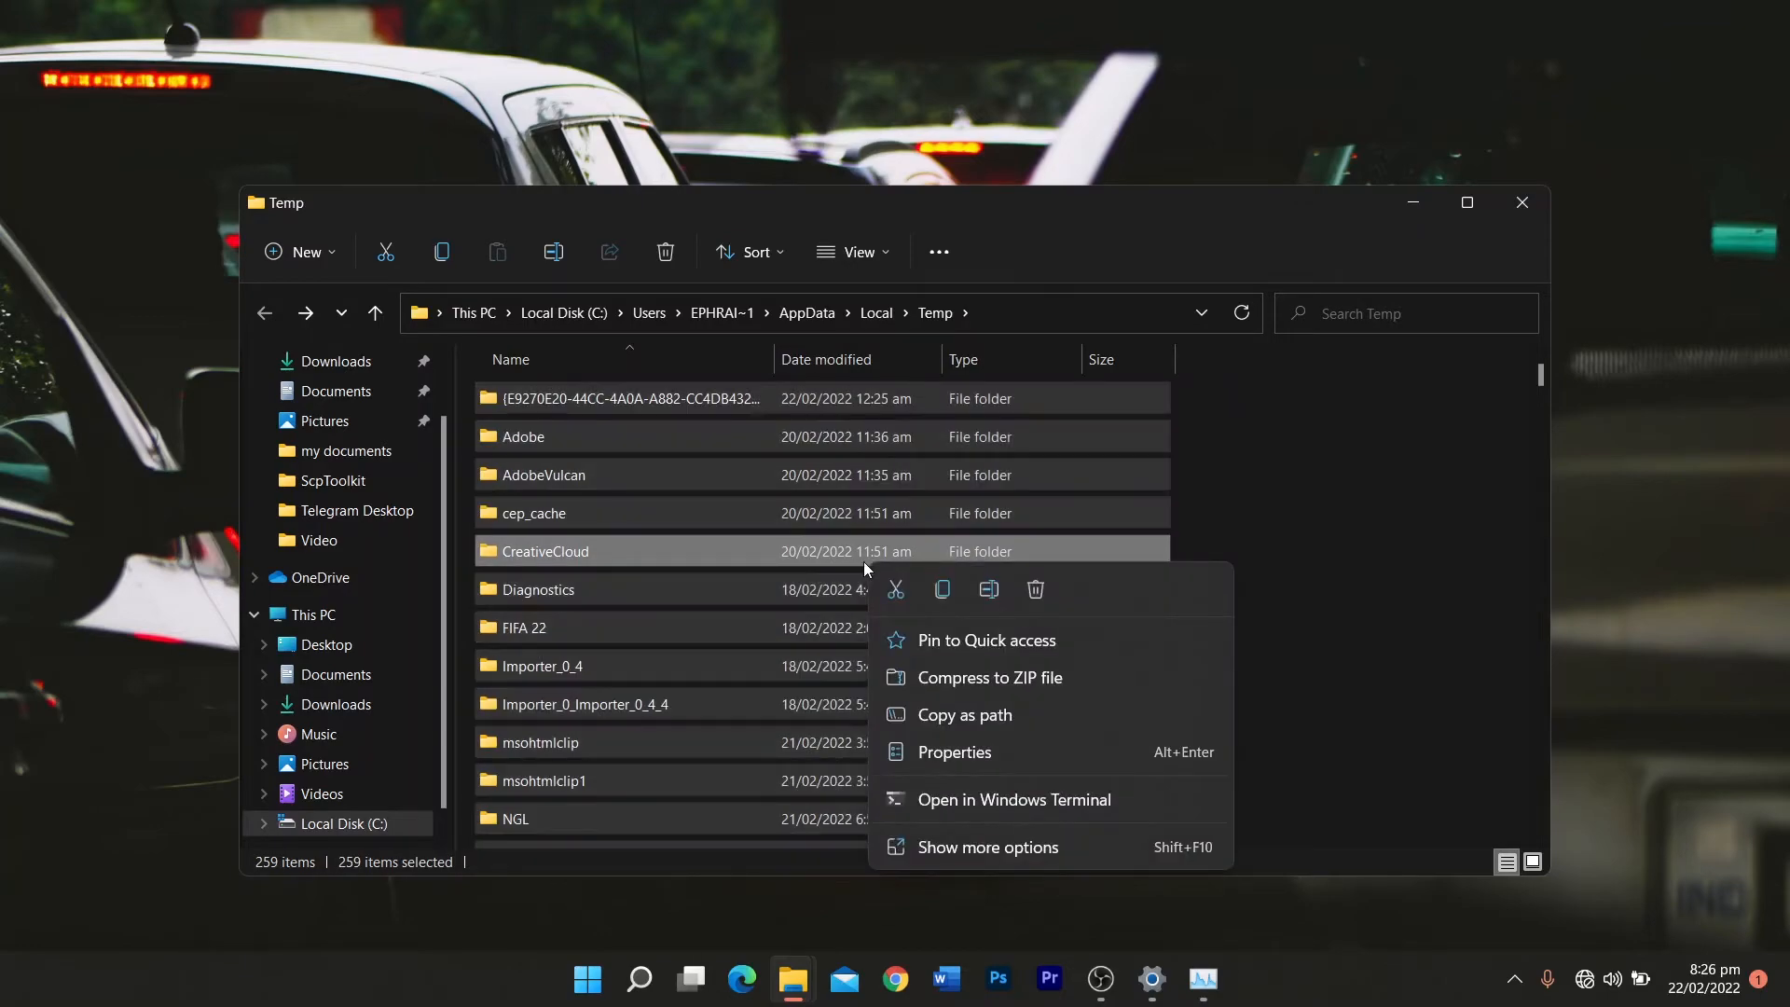
pyautogui.click(1029, 591)
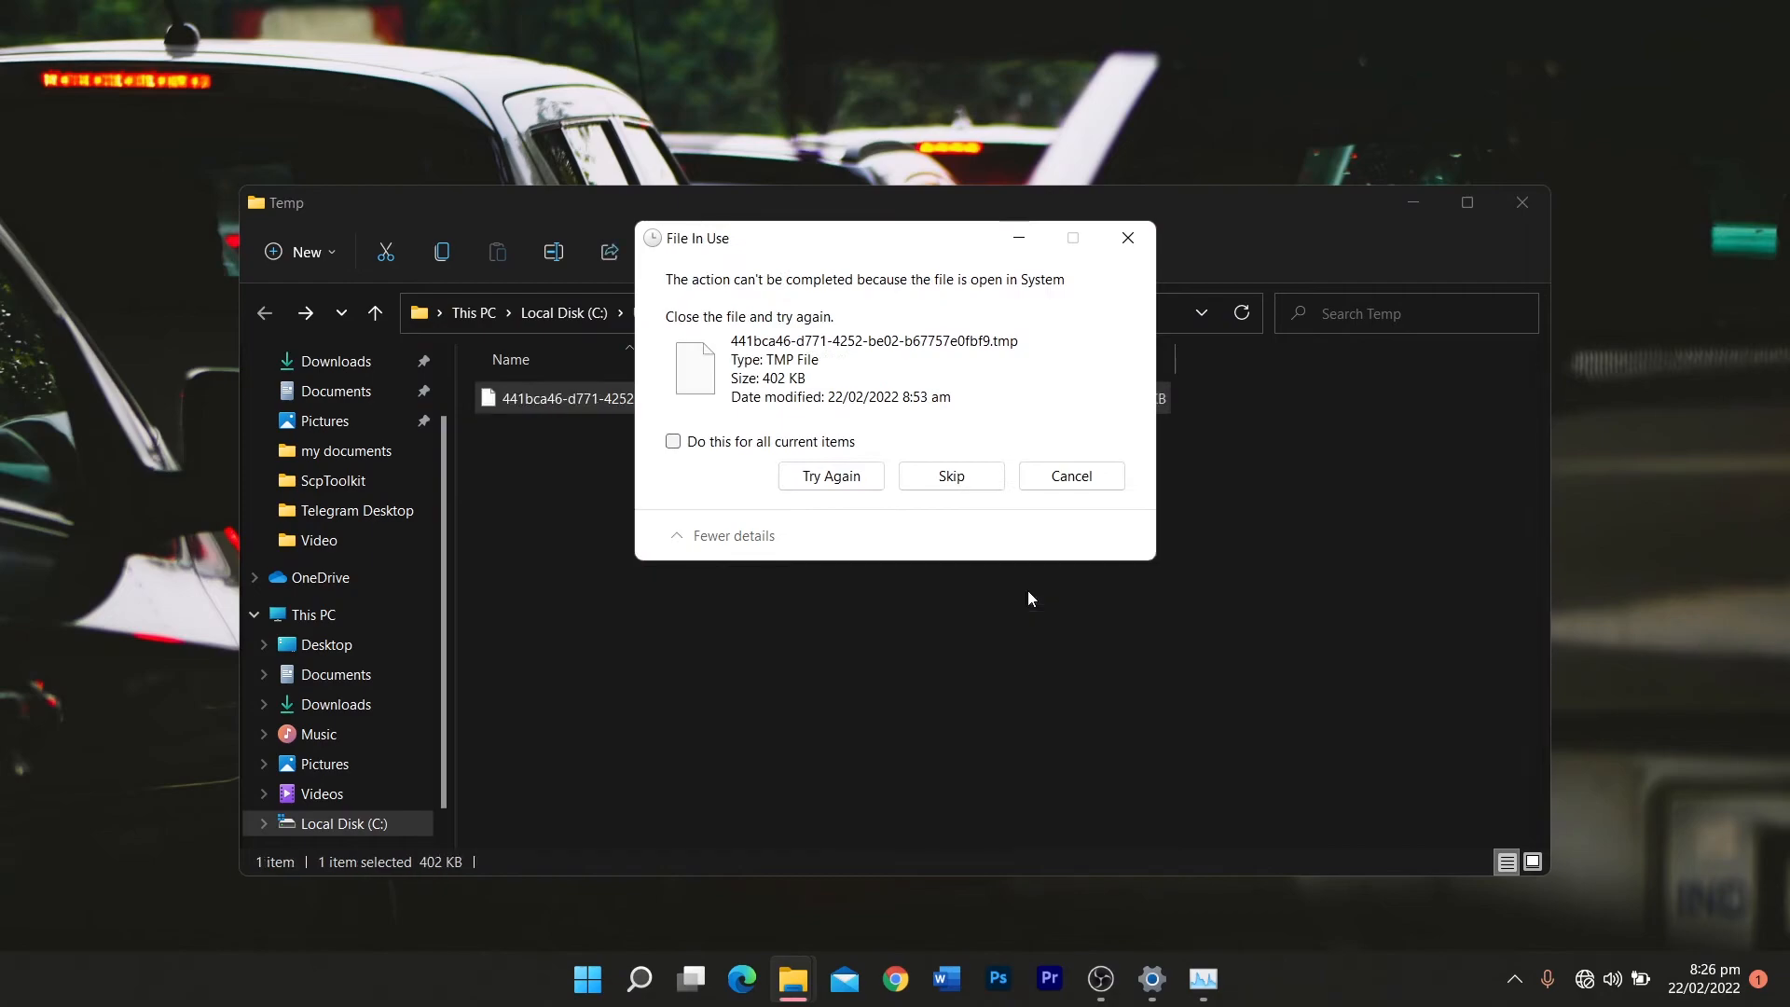
pyautogui.click(944, 475)
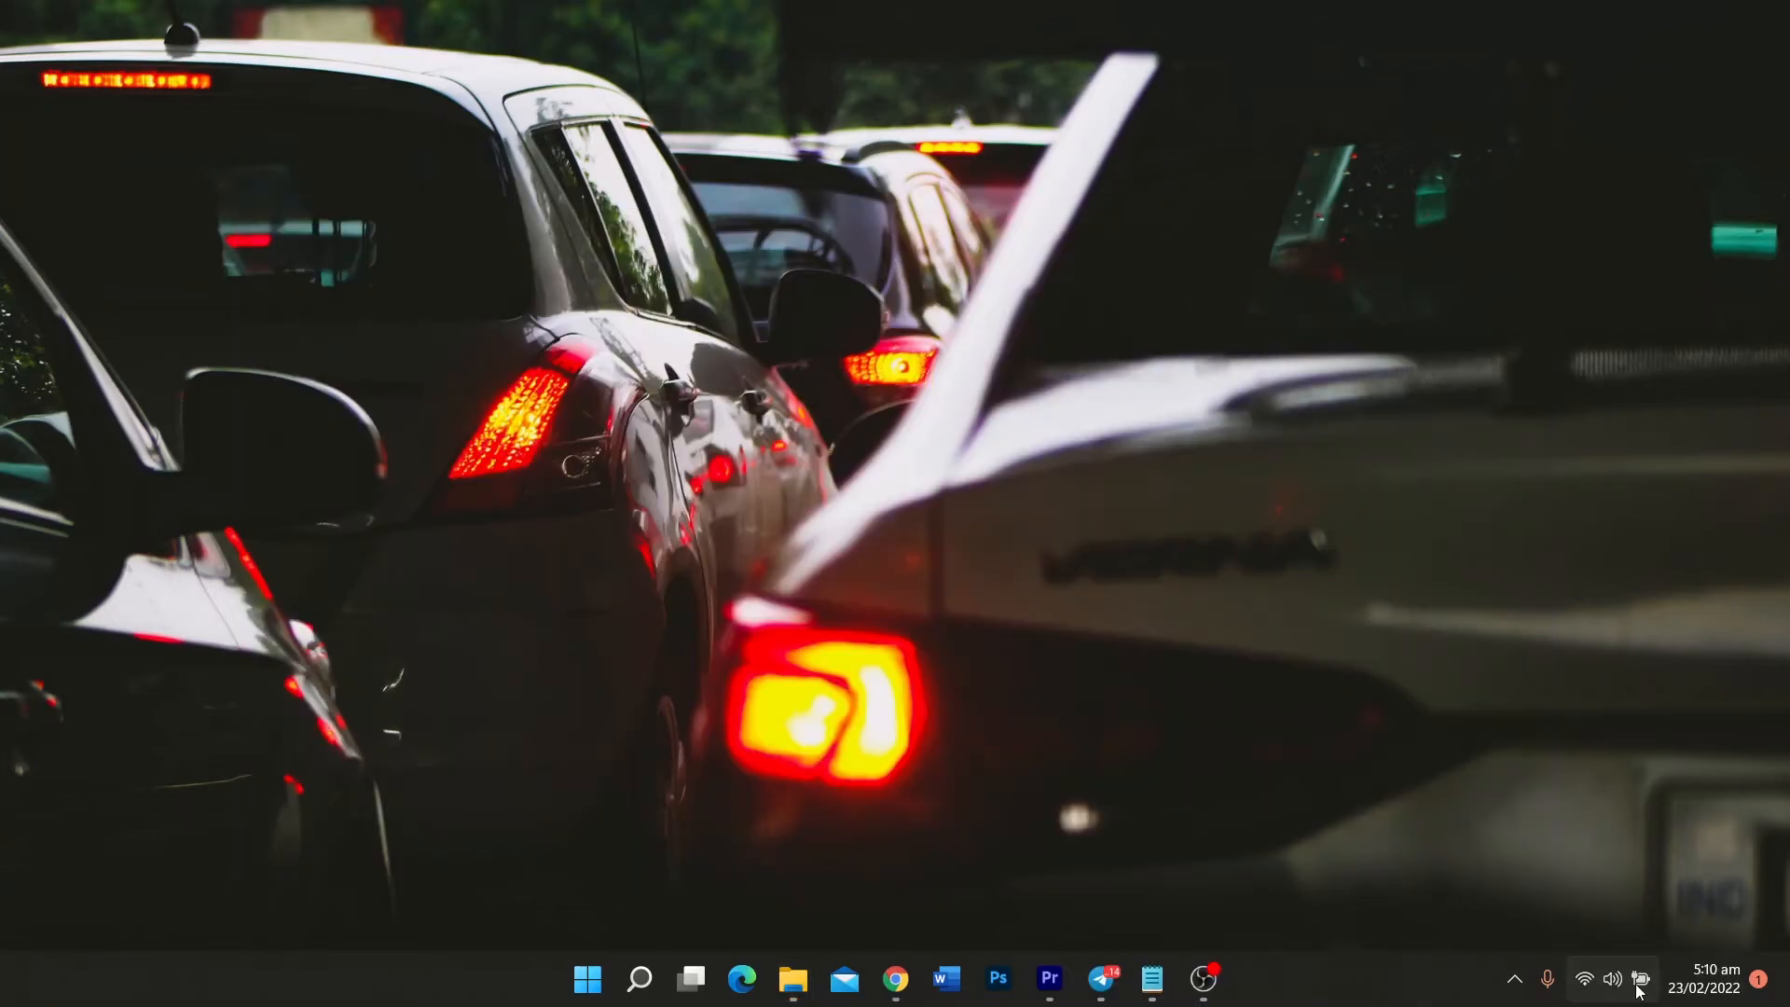
# - Open the power and sleep settings, look through the Power & battery page and close Settings
pyautogui.rightClick(1638, 988)
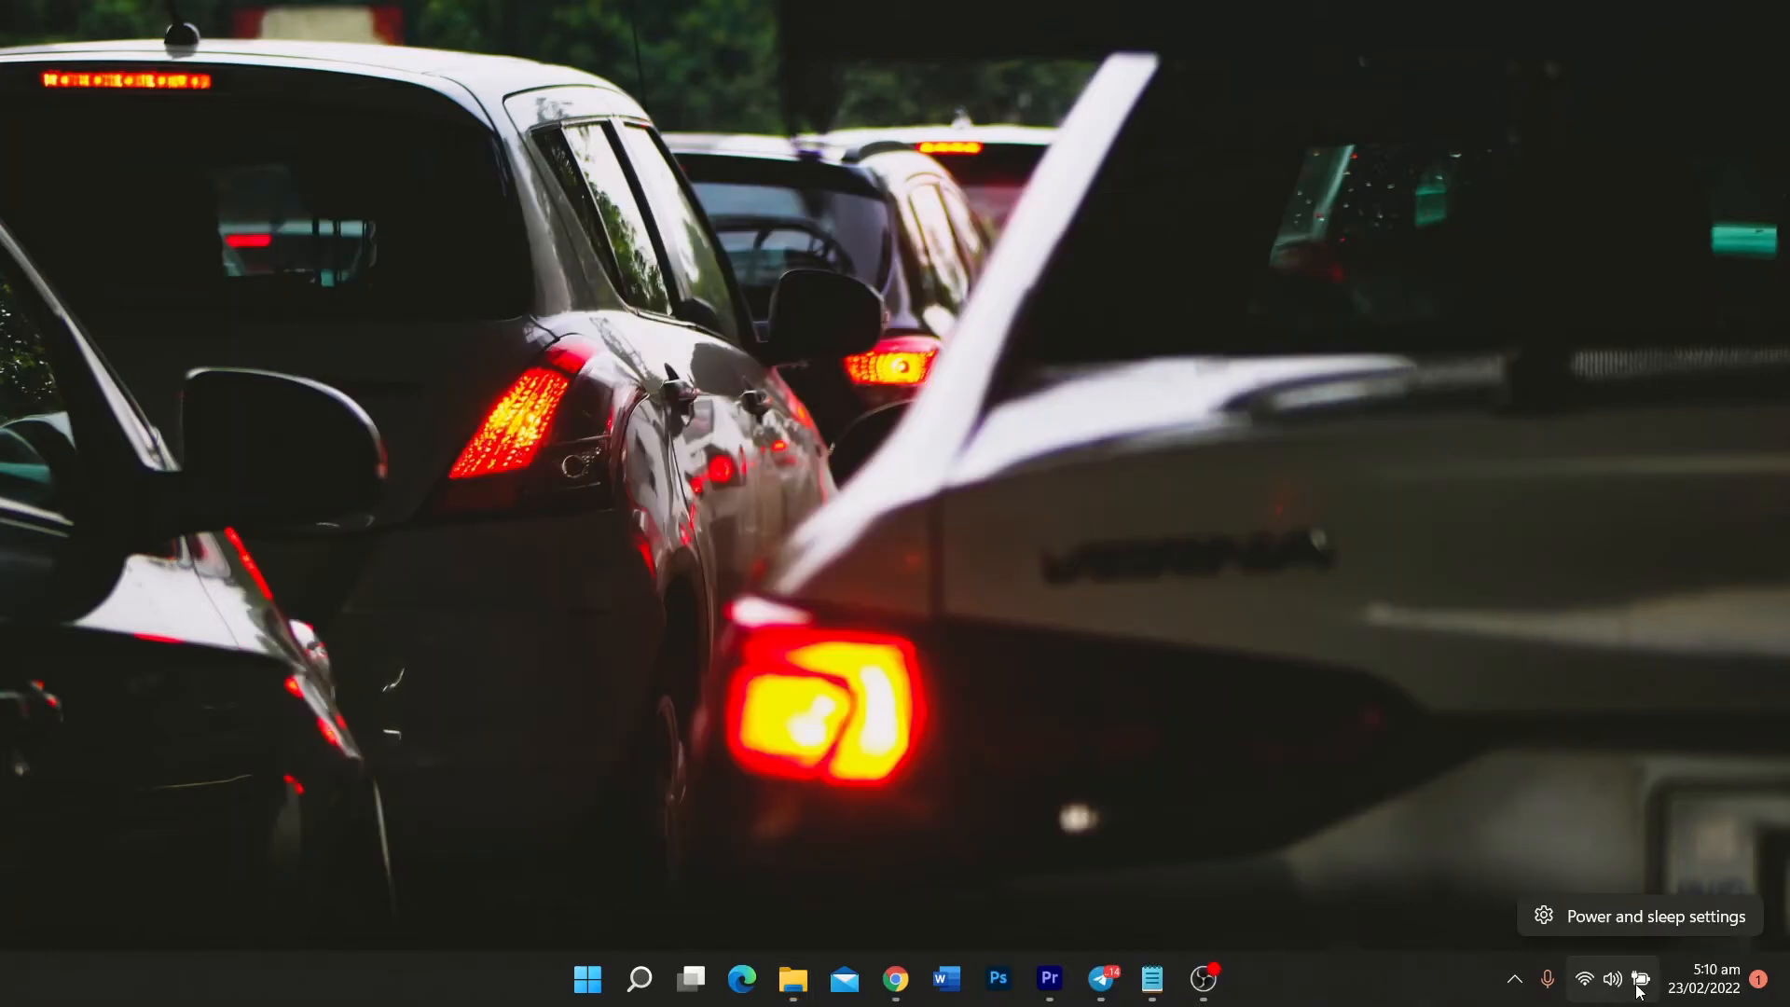
pyautogui.click(1633, 924)
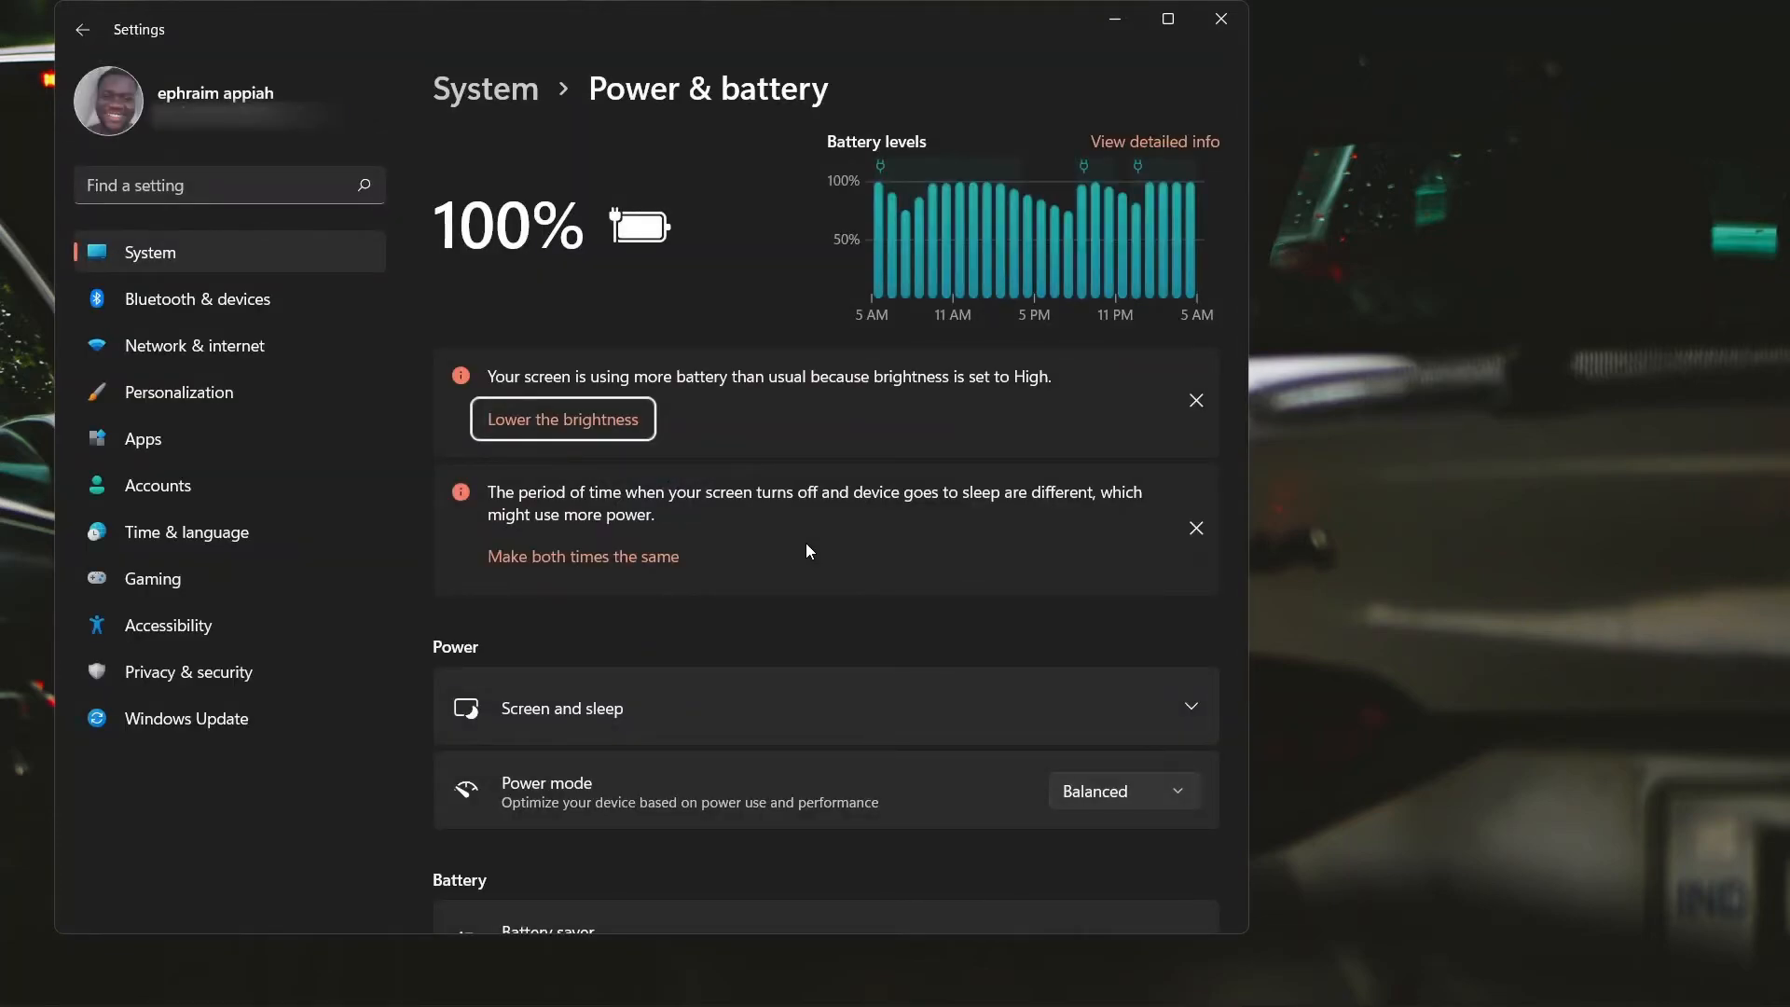
pyautogui.scroll(-3, 808, 673)
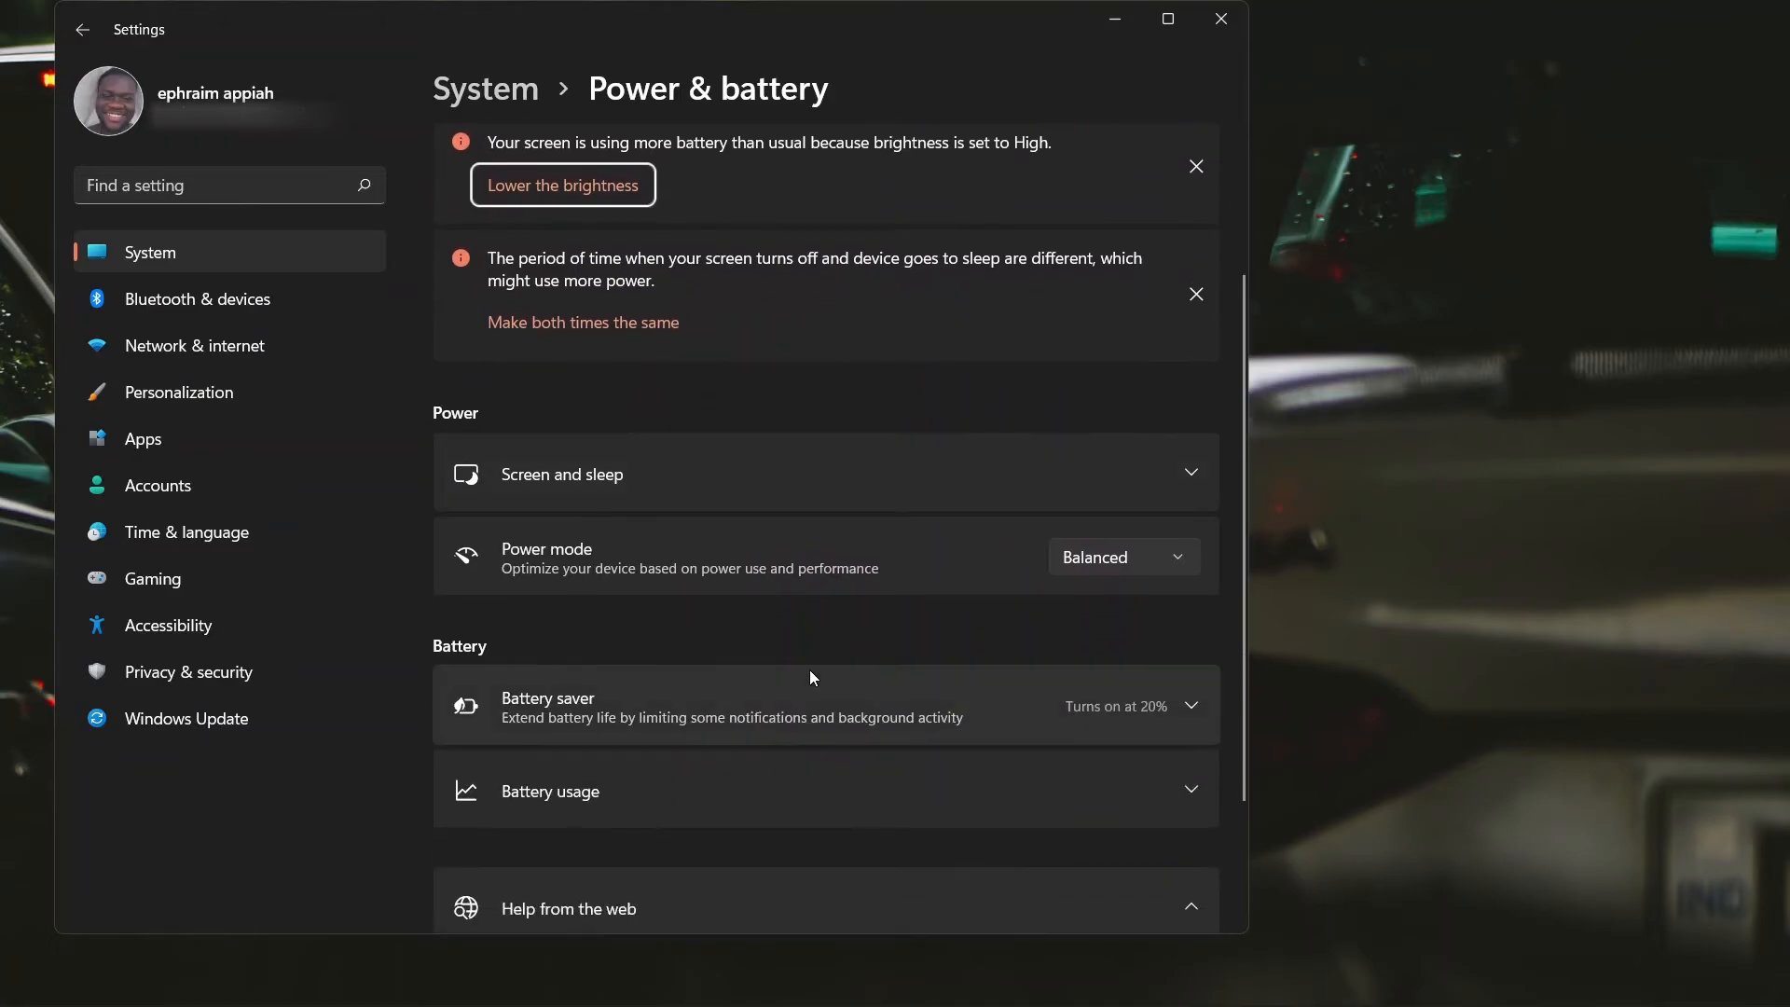
pyautogui.scroll(-2, 691, 826)
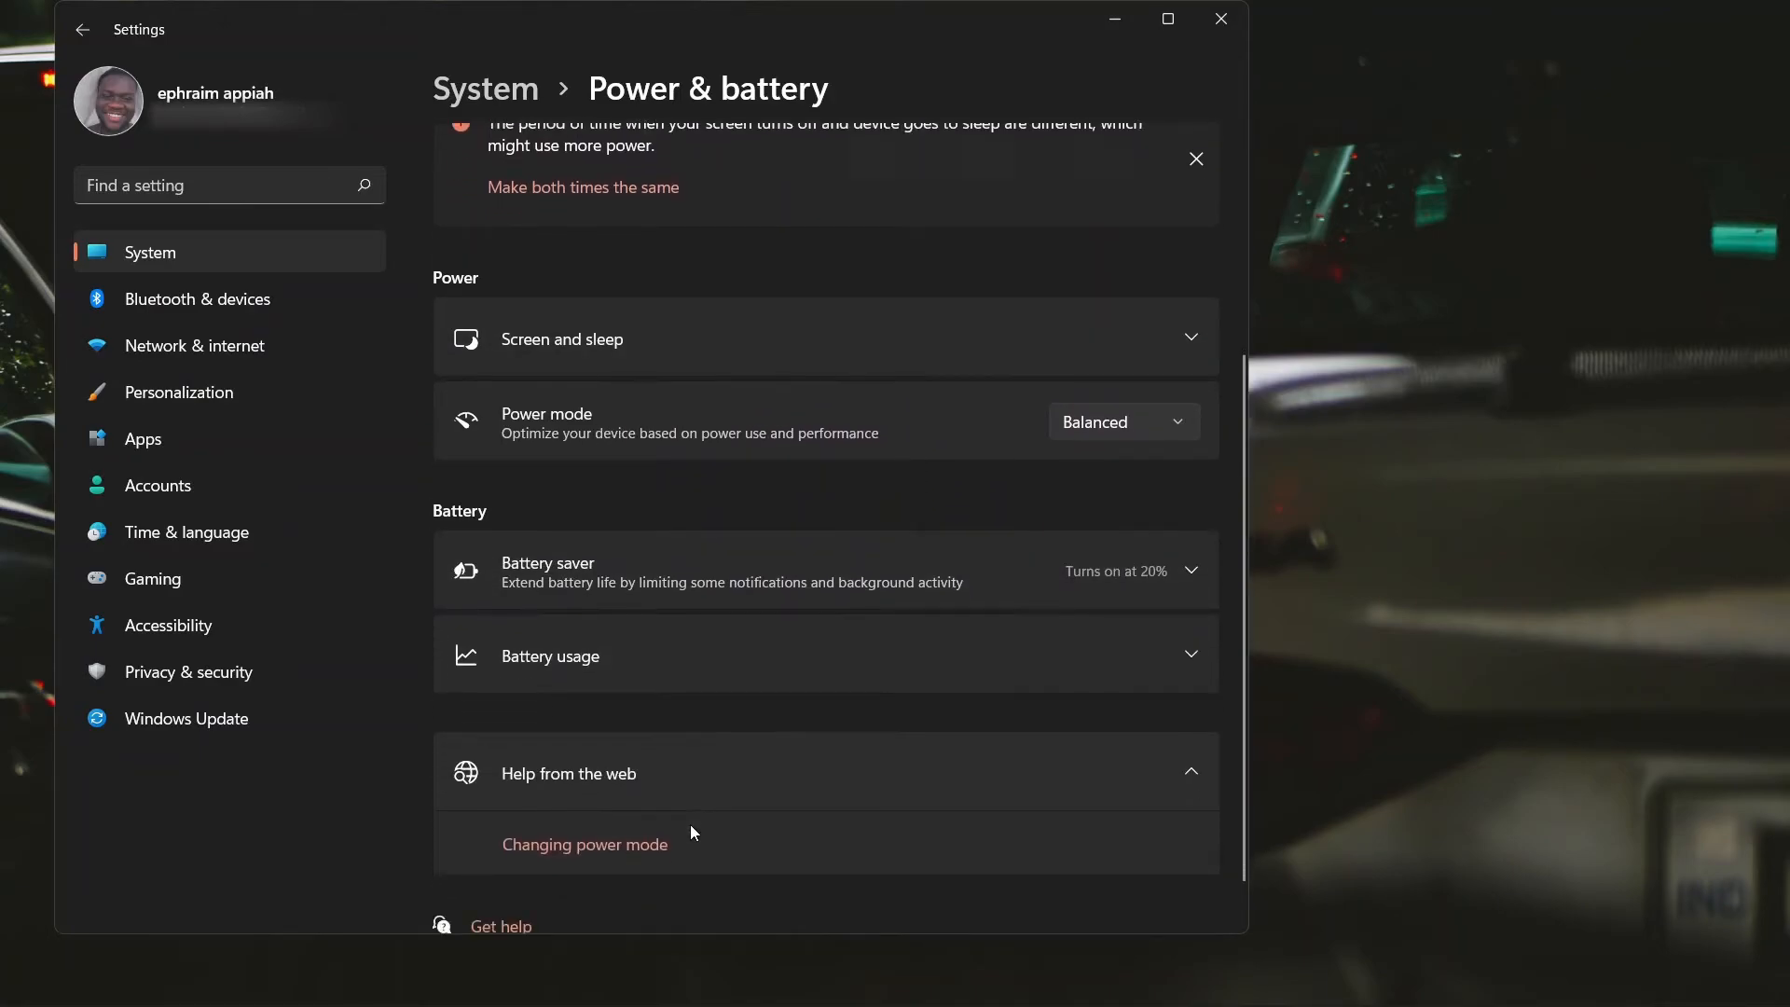
pyautogui.scroll(5, 691, 826)
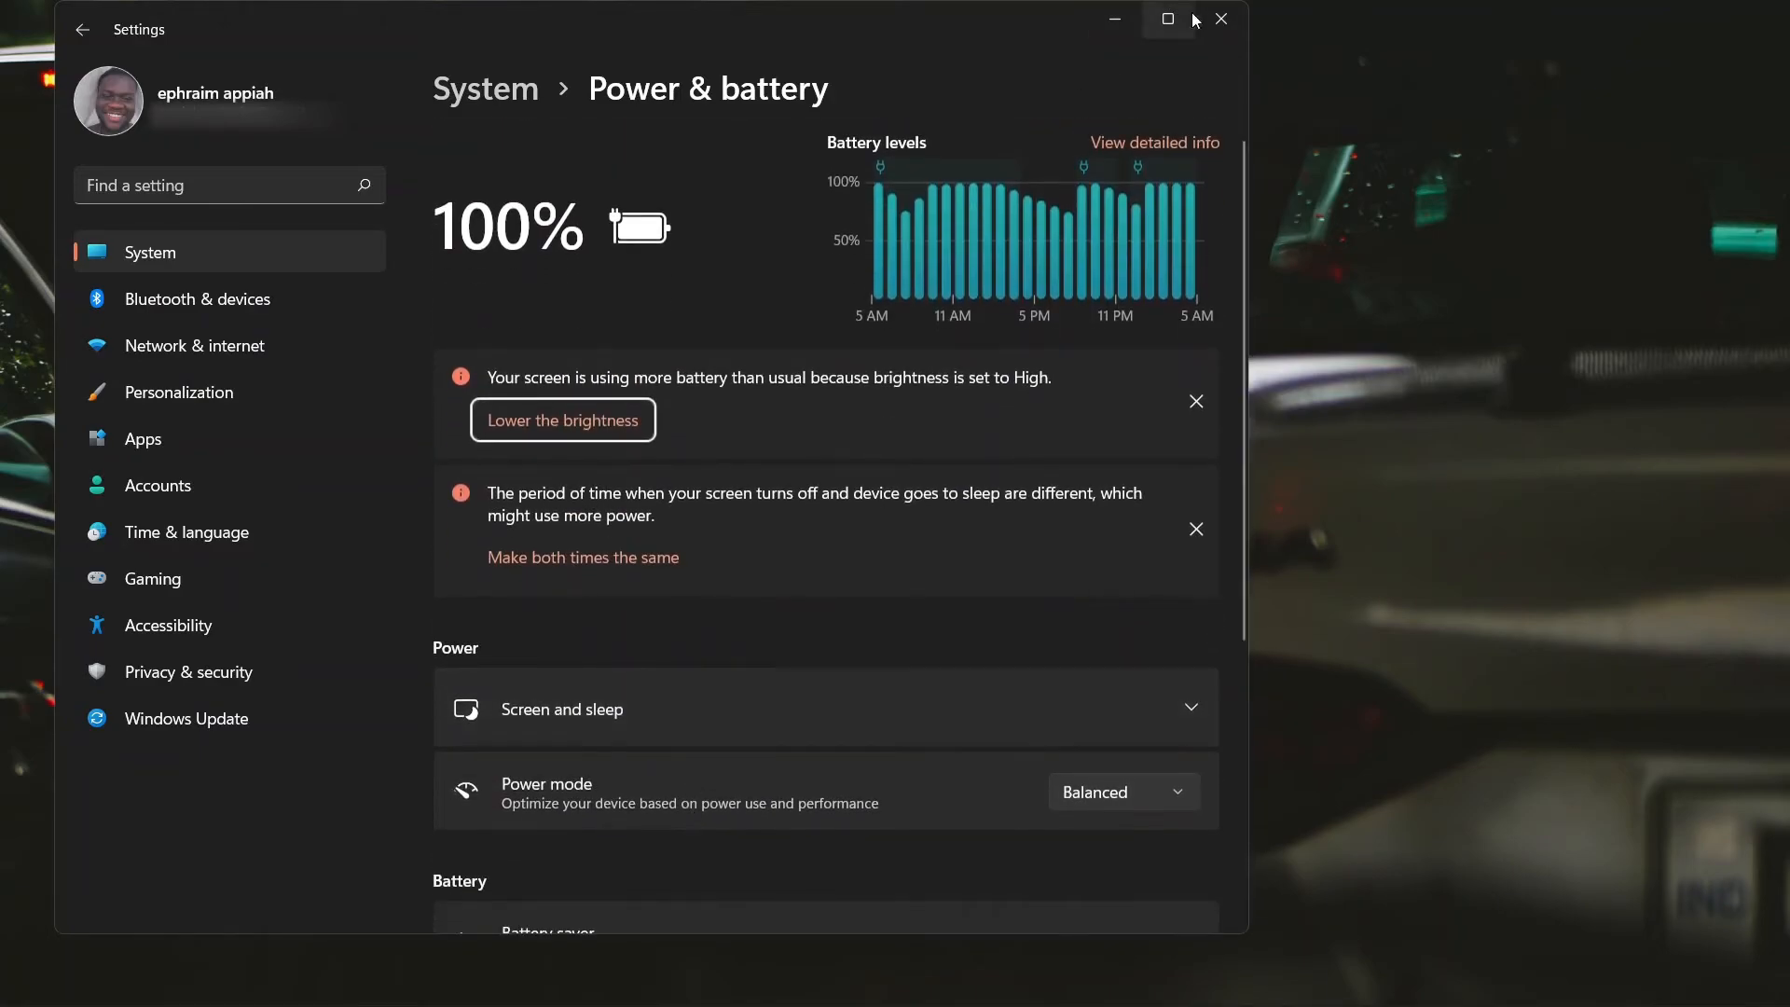
pyautogui.click(1217, 20)
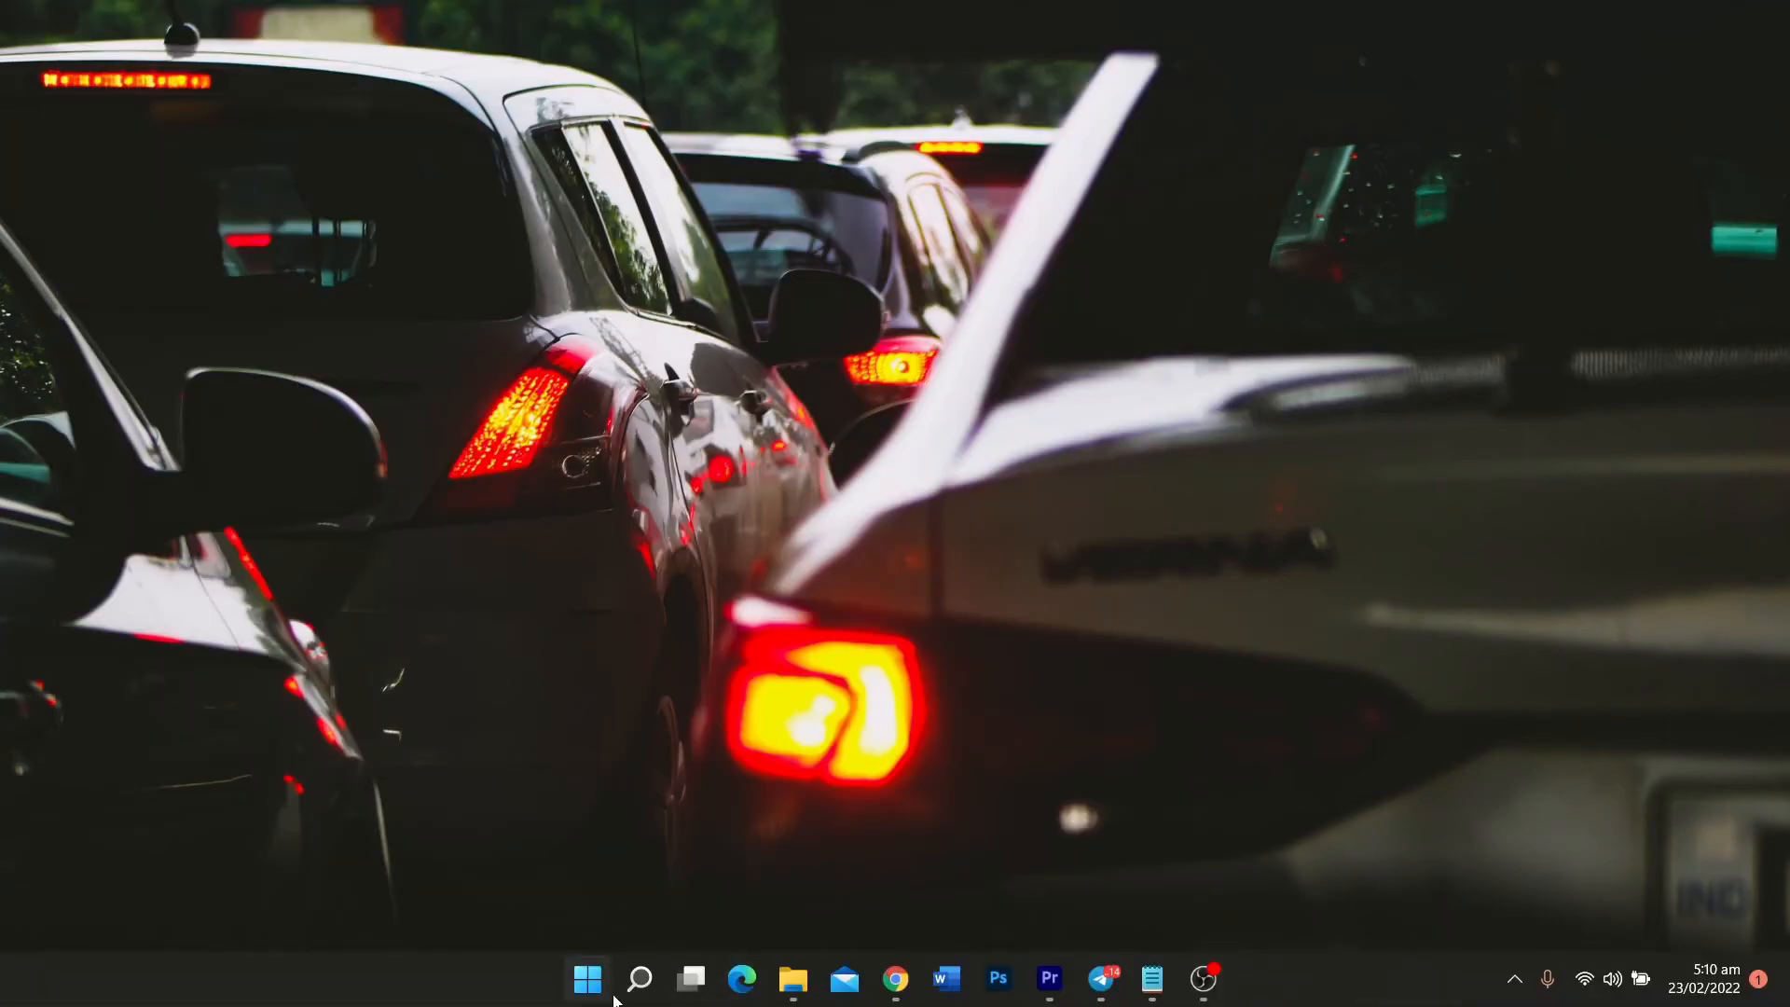
# - Search Windows for "control", open Control Panel with items shown as small icons and go to Power Options
pyautogui.click(640, 978)
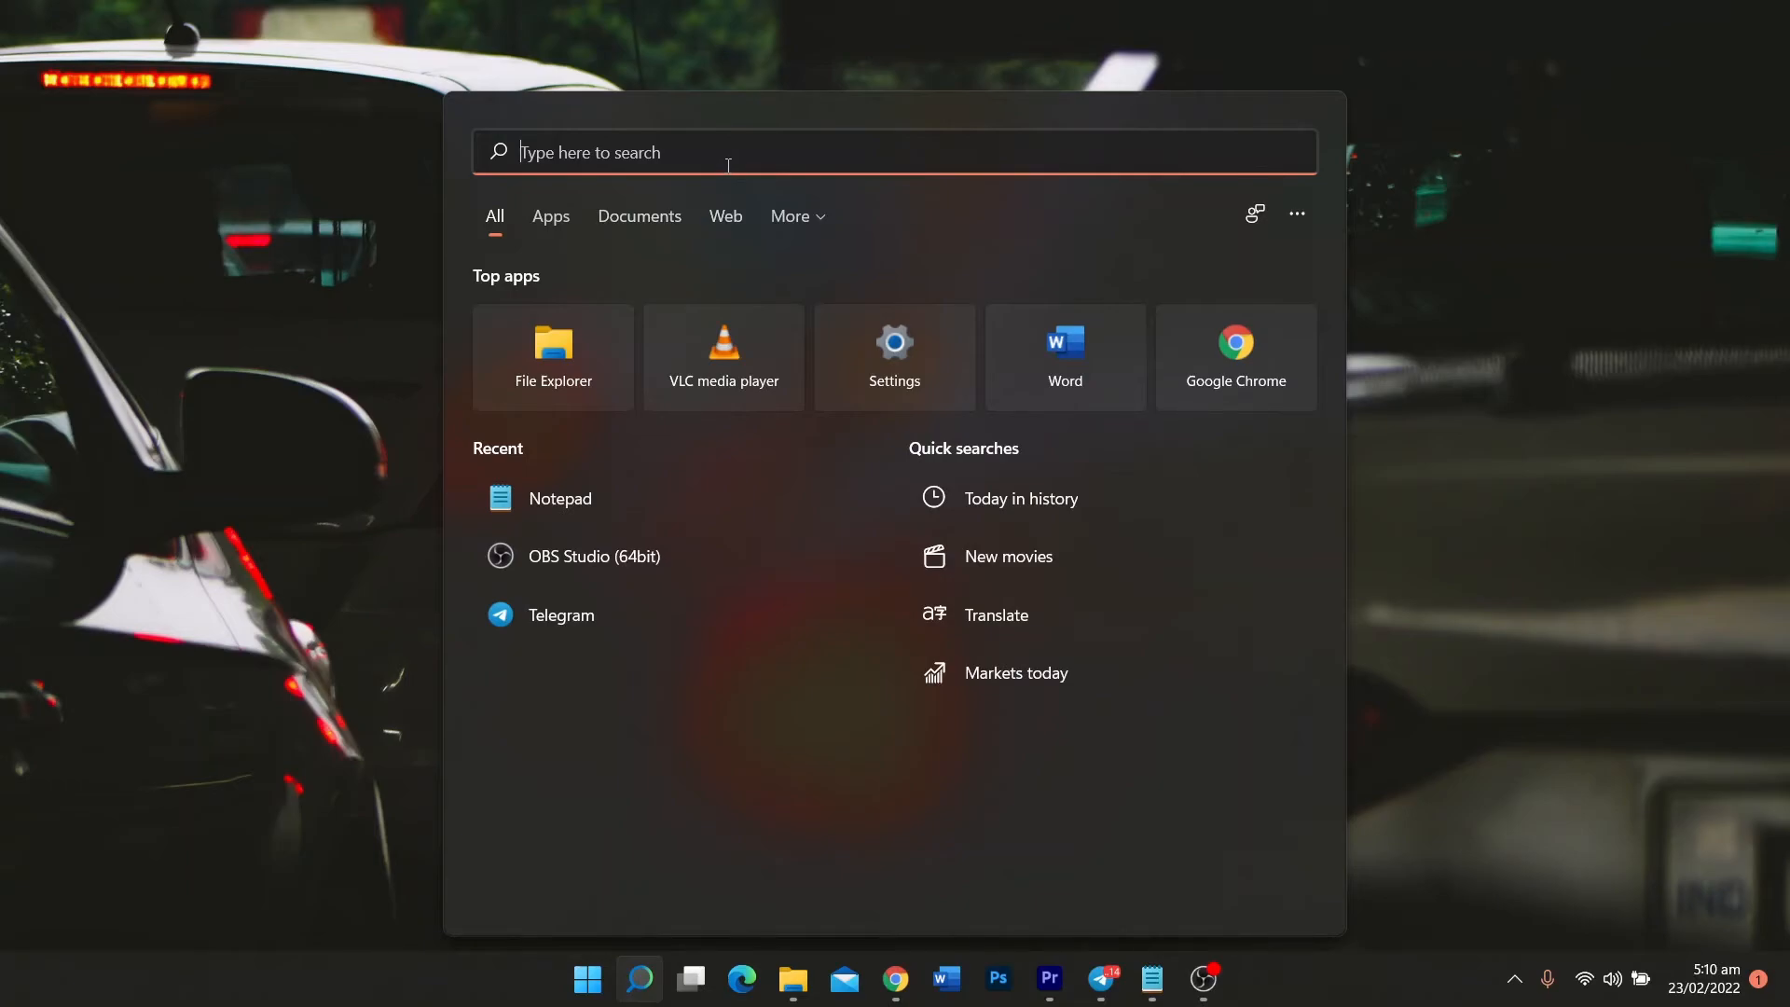
pyautogui.write('contro')
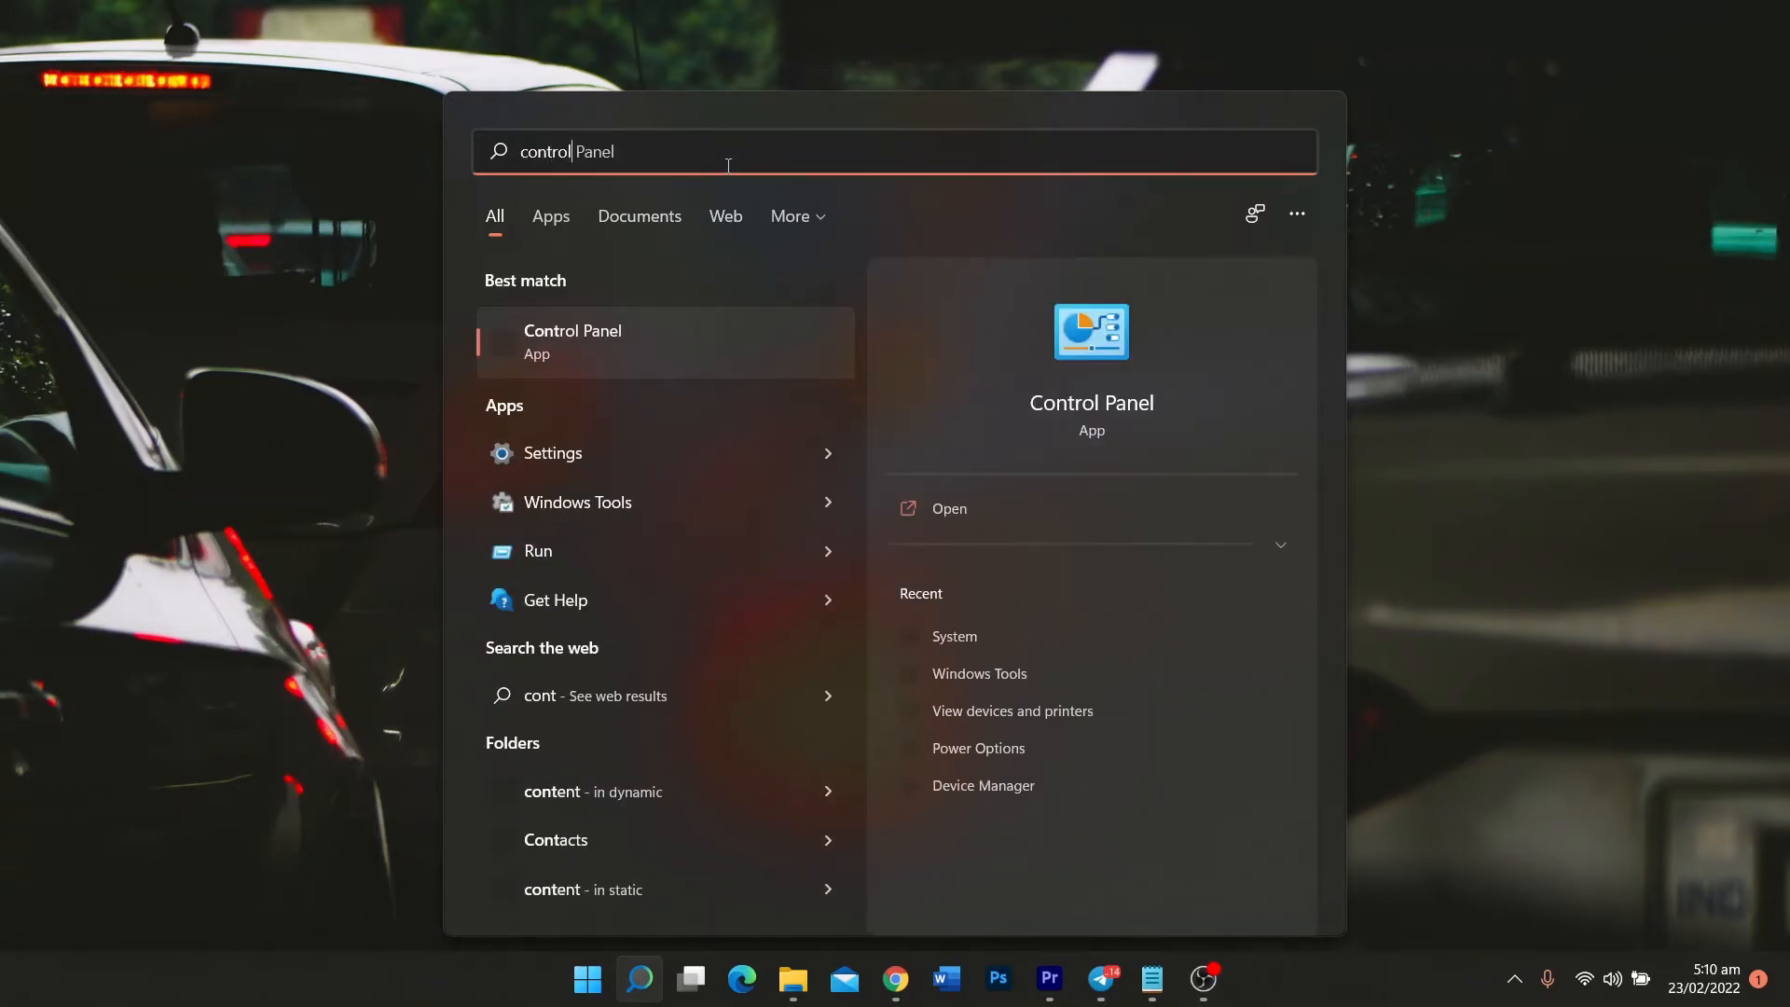
pyautogui.write('l')
pyautogui.click(629, 327)
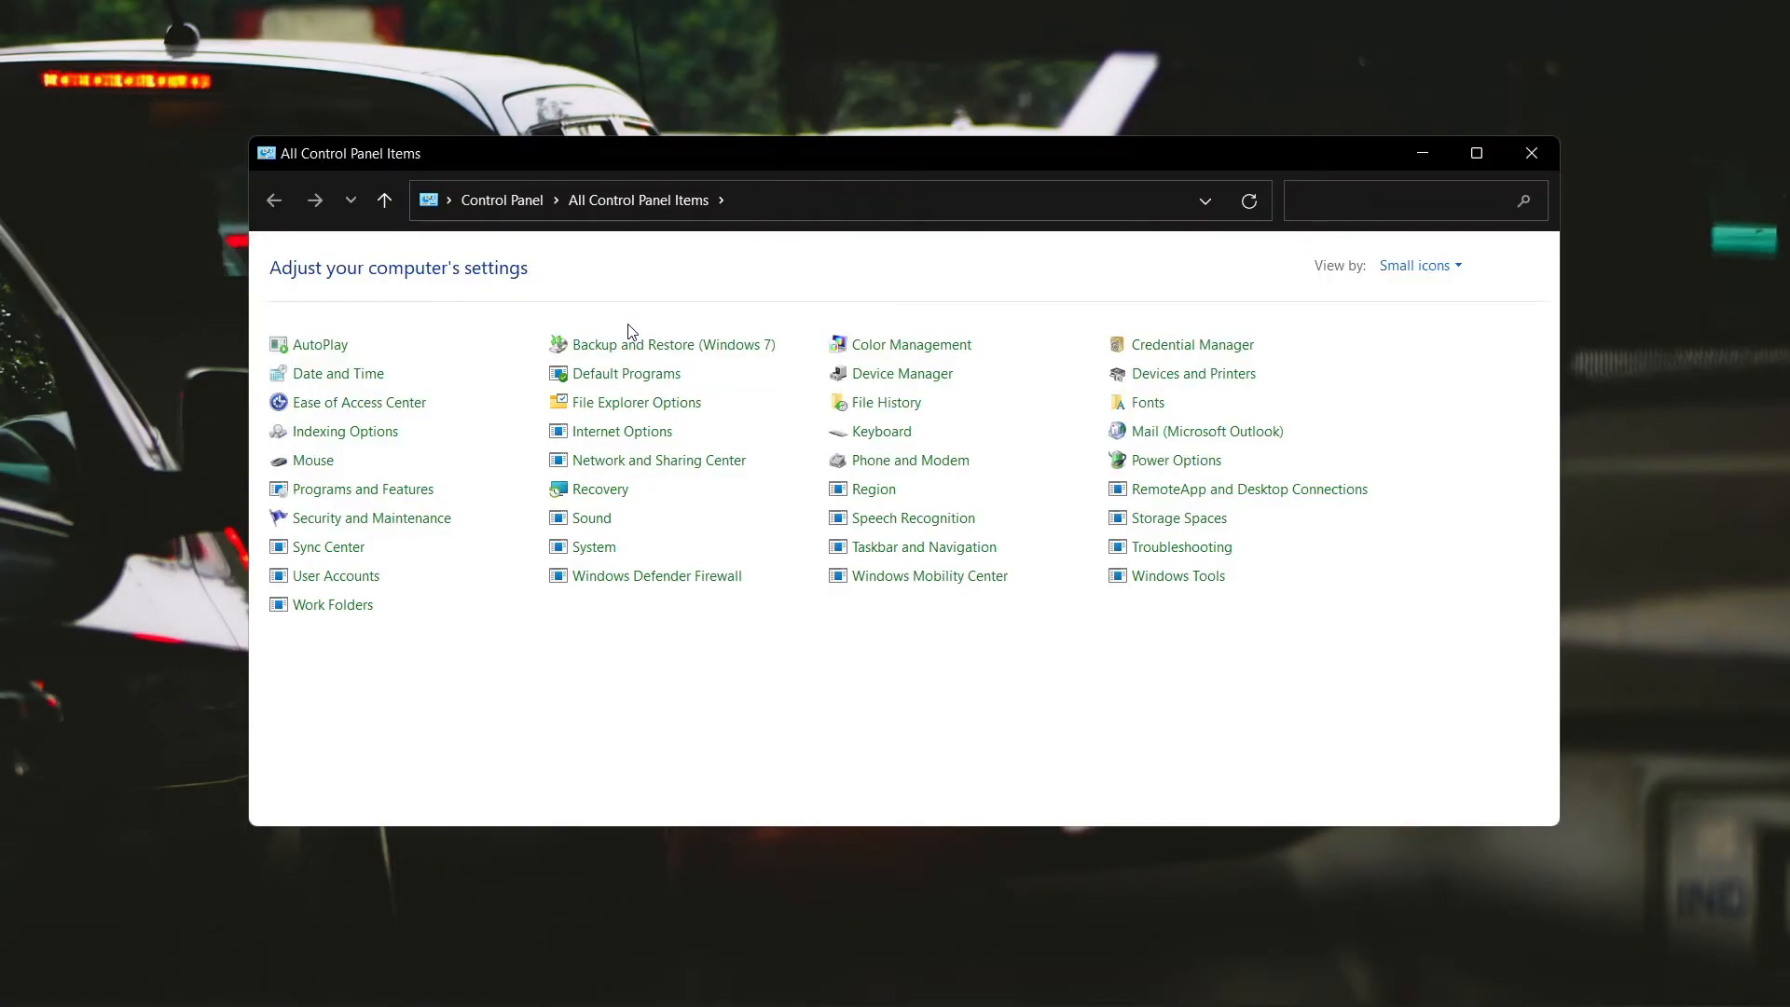
pyautogui.click(1399, 266)
pyautogui.click(1422, 352)
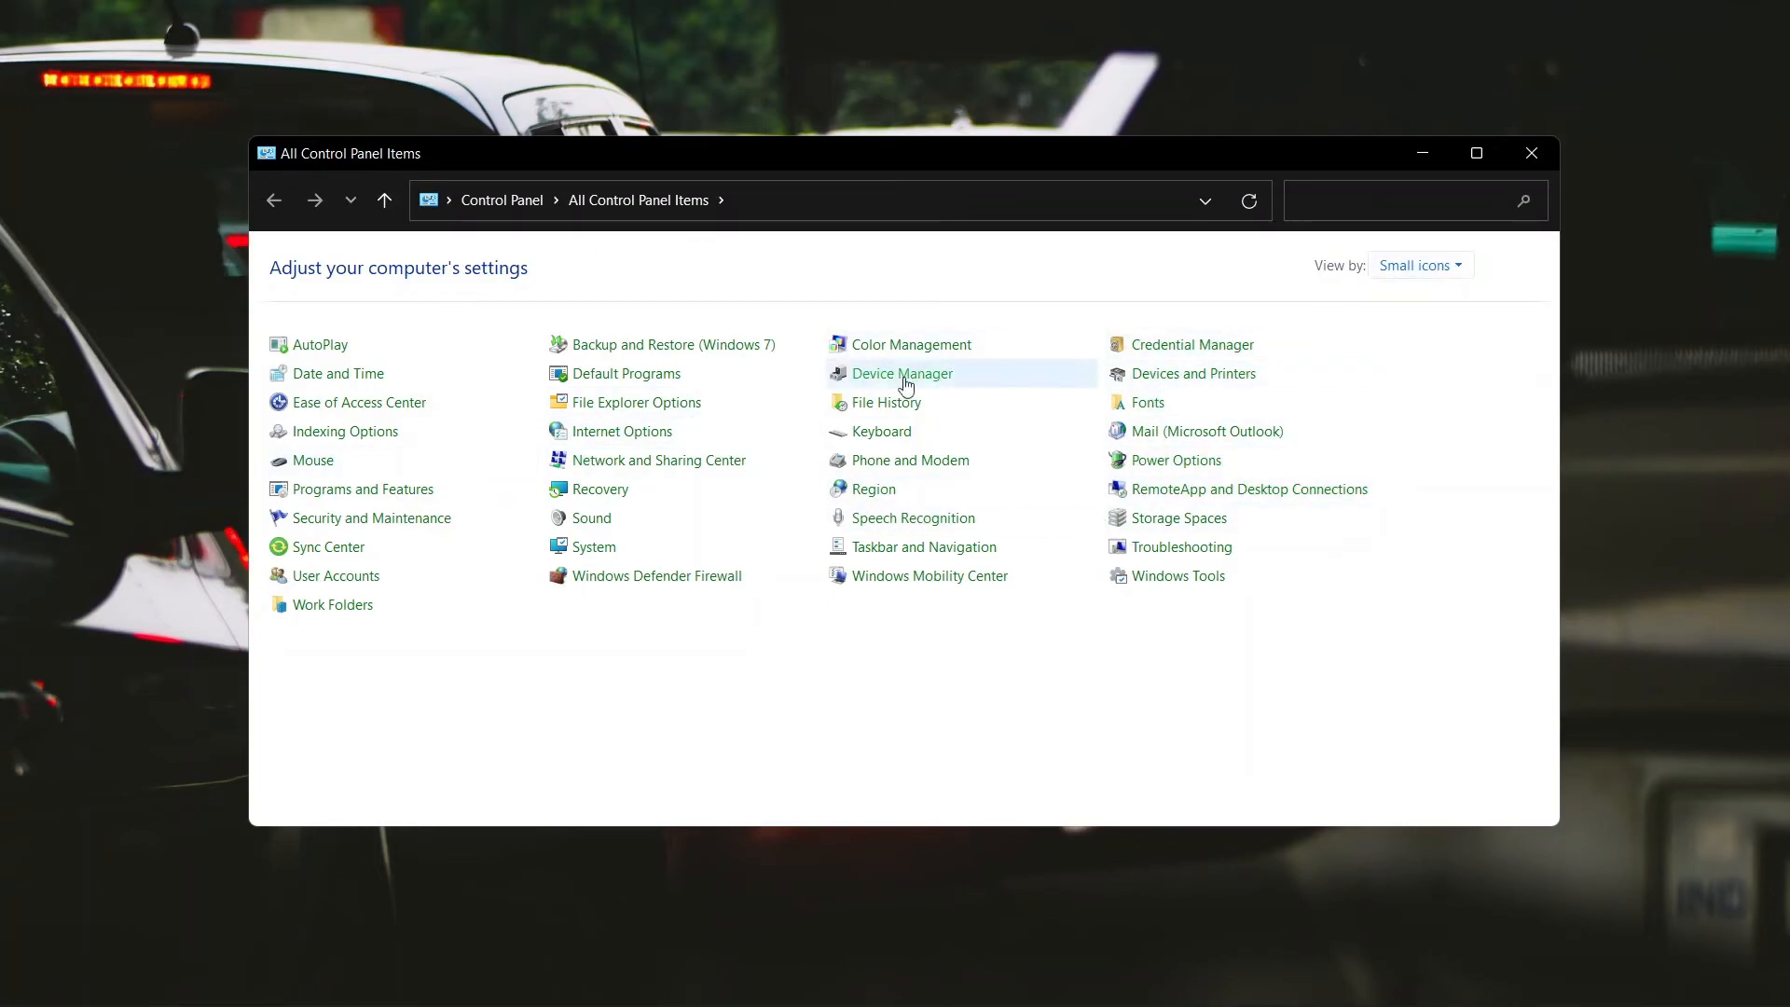
pyautogui.click(1176, 462)
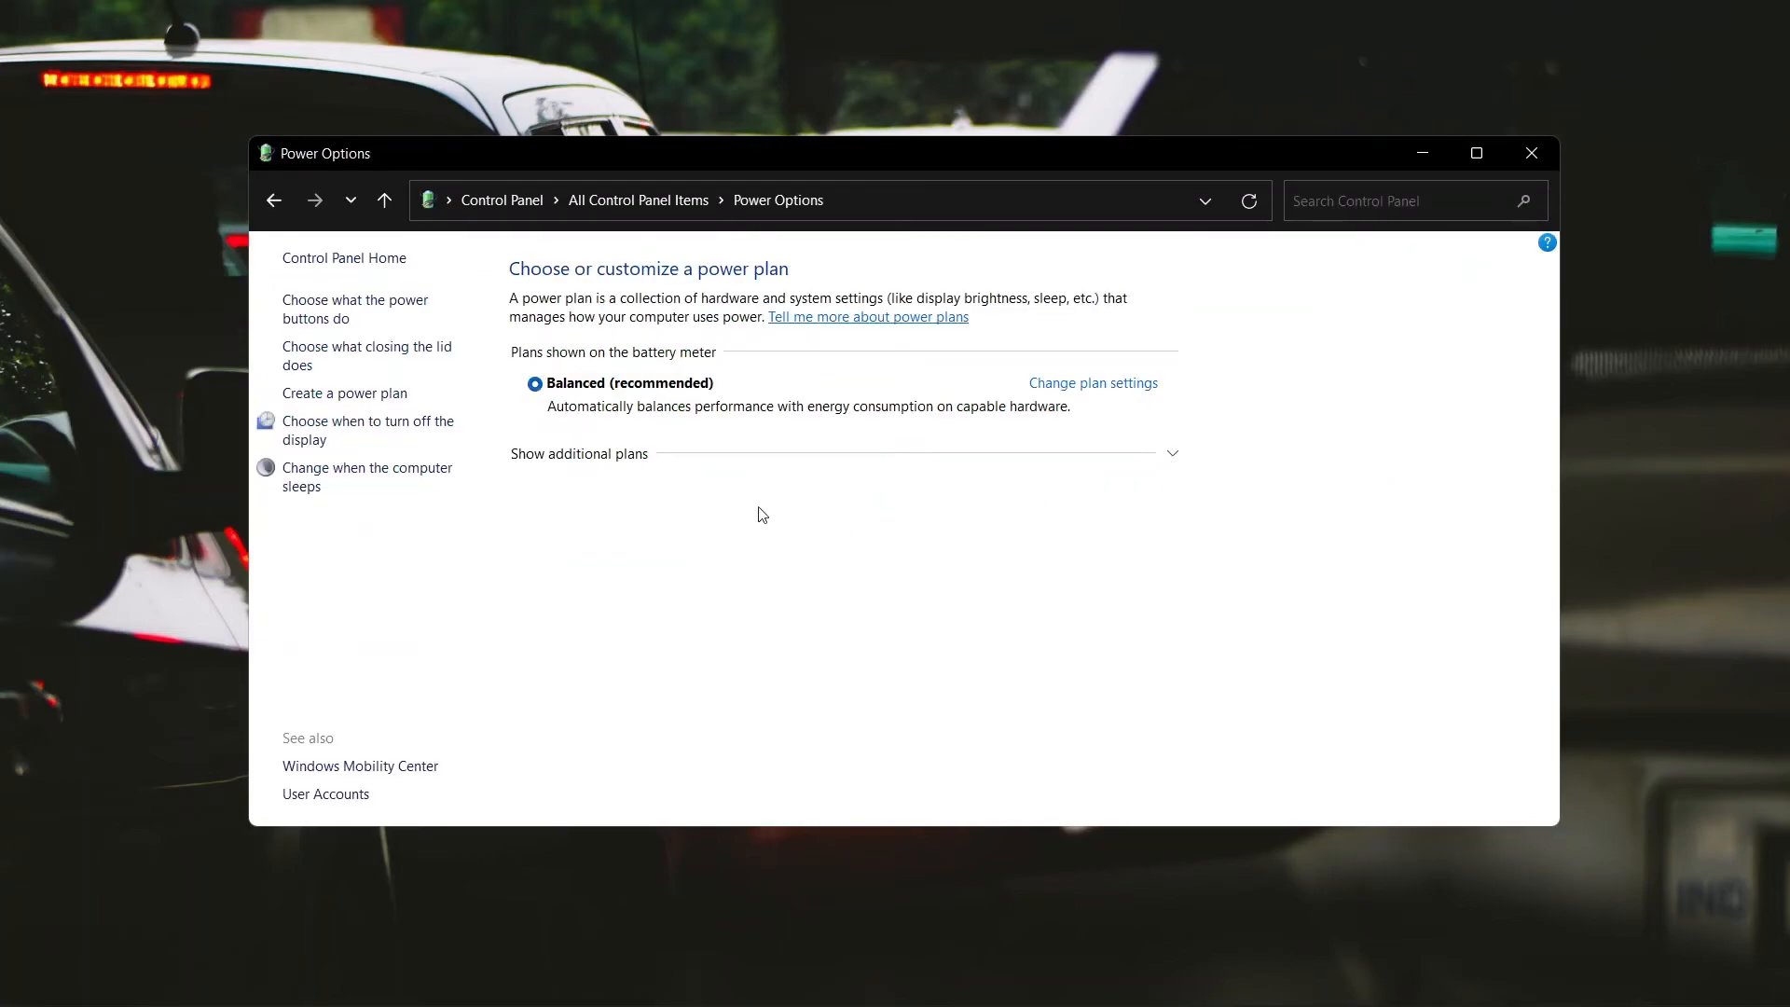
# - Check the additional power plans, collapse them again and close Power Options
pyautogui.click(1175, 457)
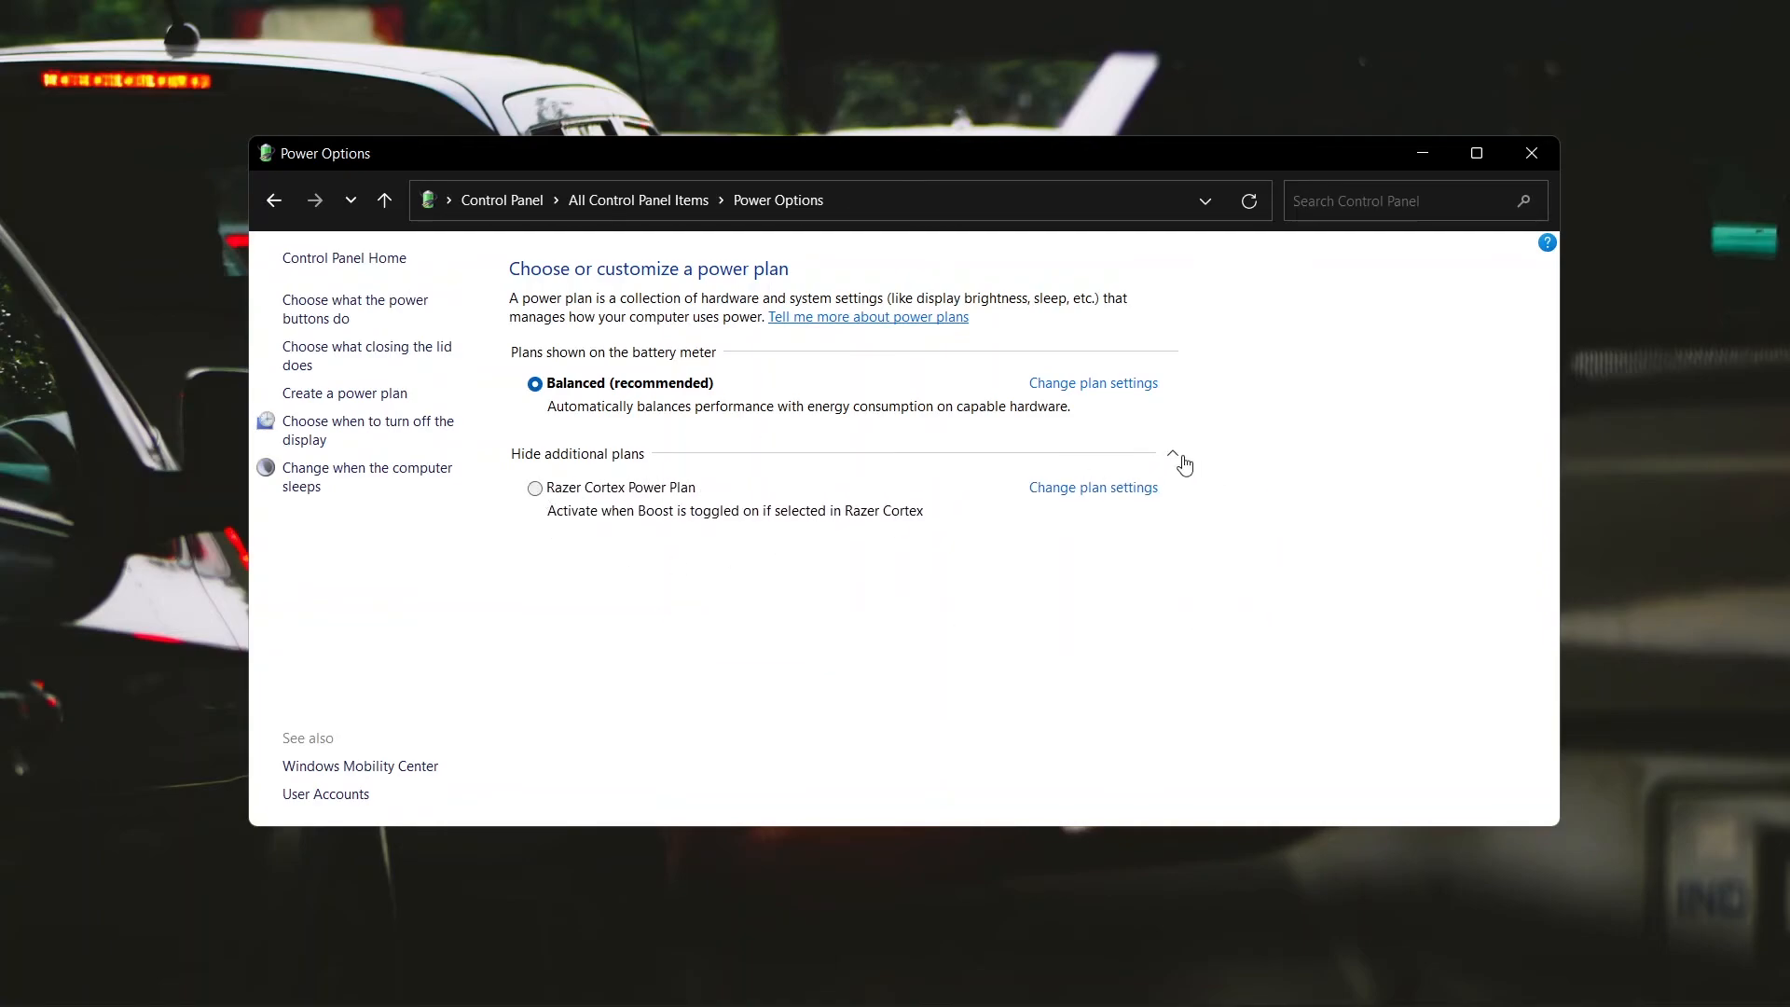
pyautogui.click(1177, 457)
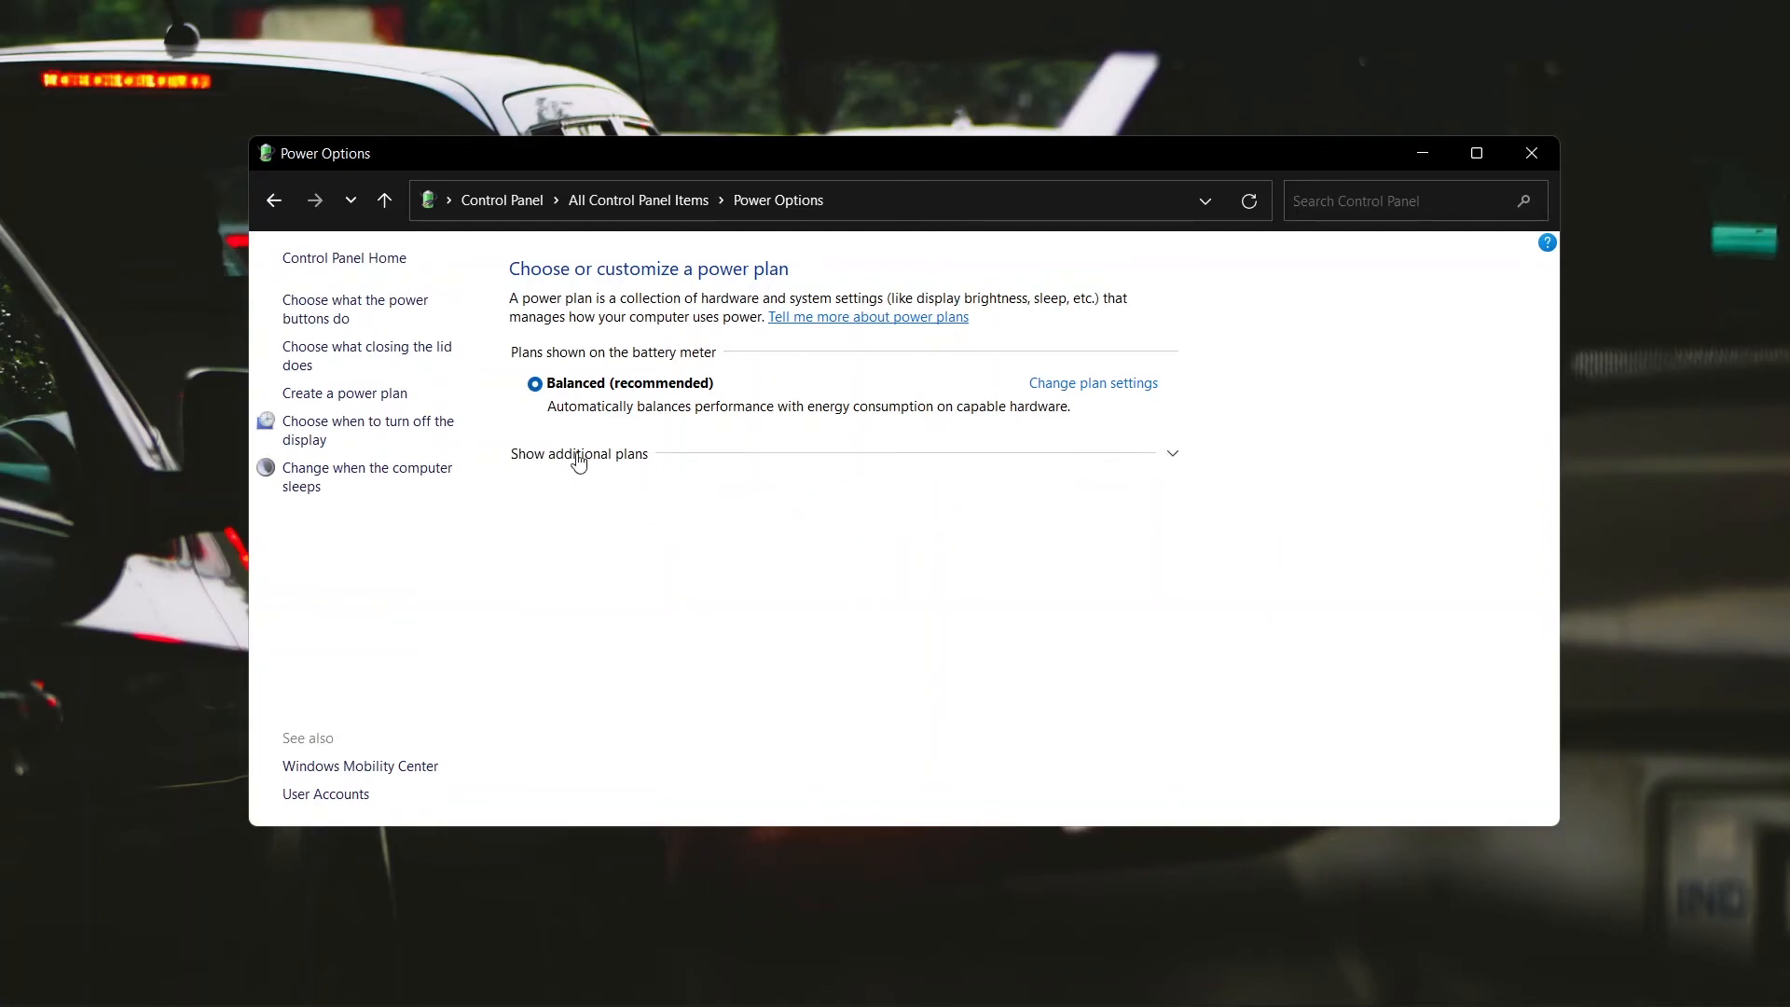
pyautogui.click(1532, 157)
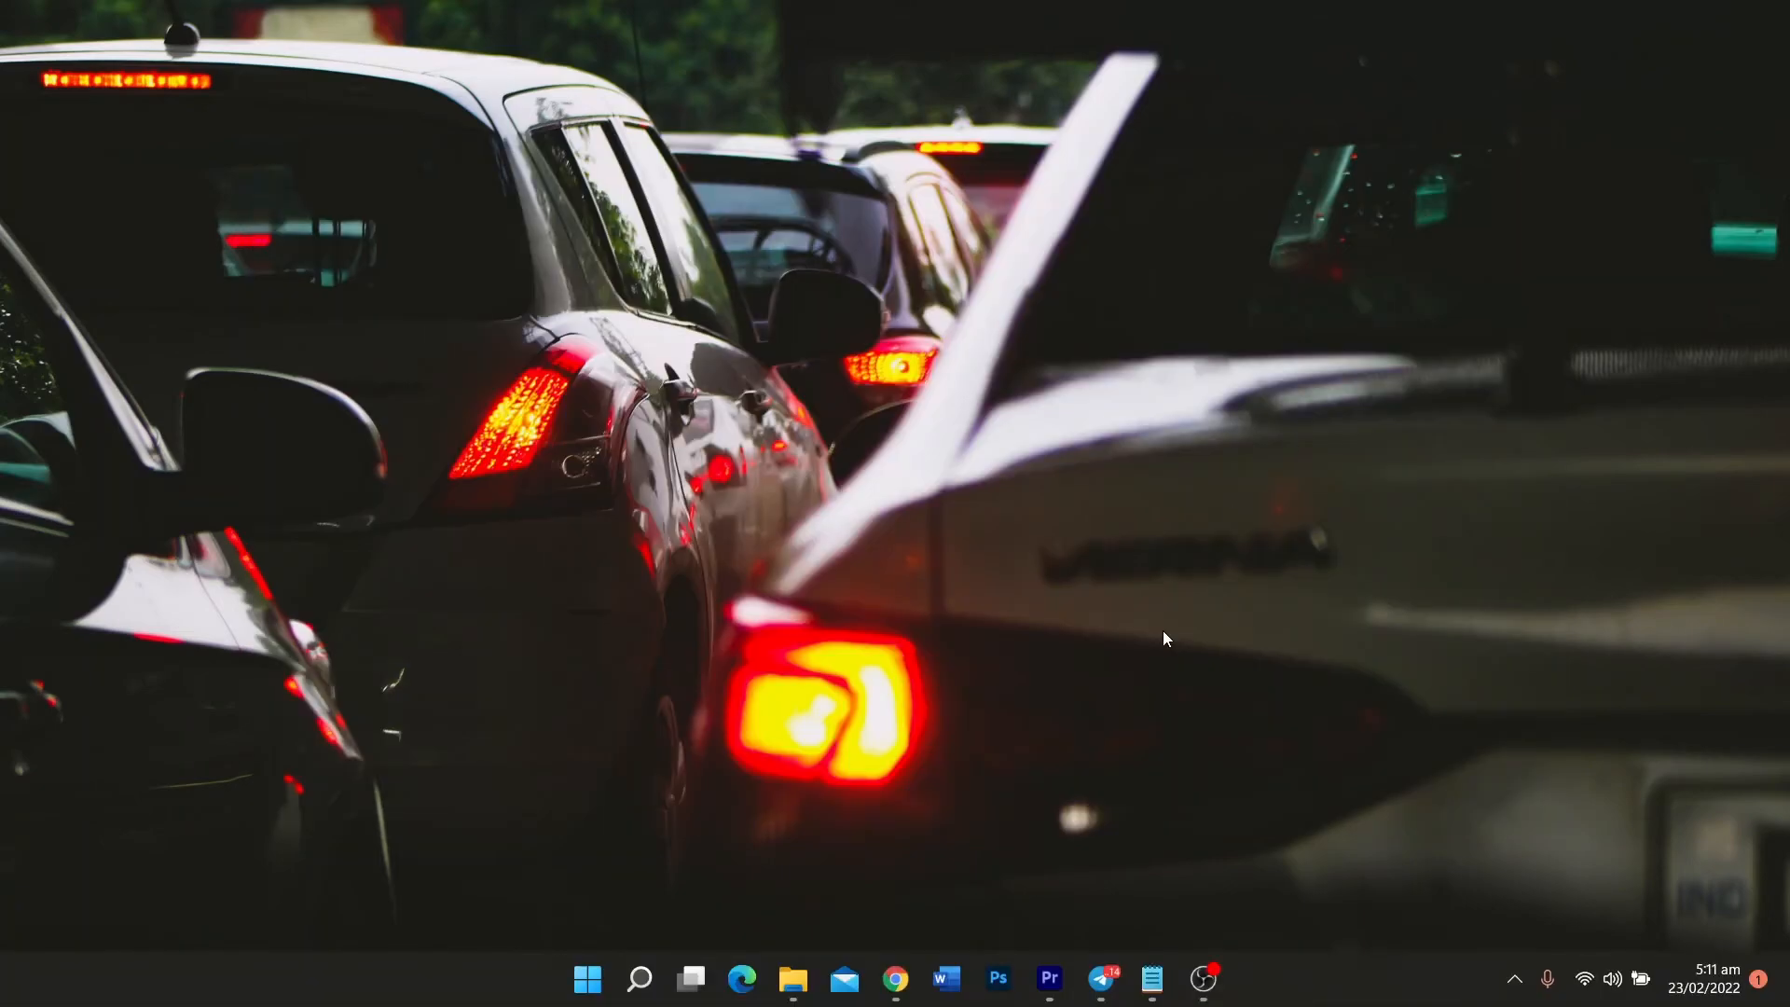
# - Search Windows for "cmd" and open Command Prompt
pyautogui.click(642, 980)
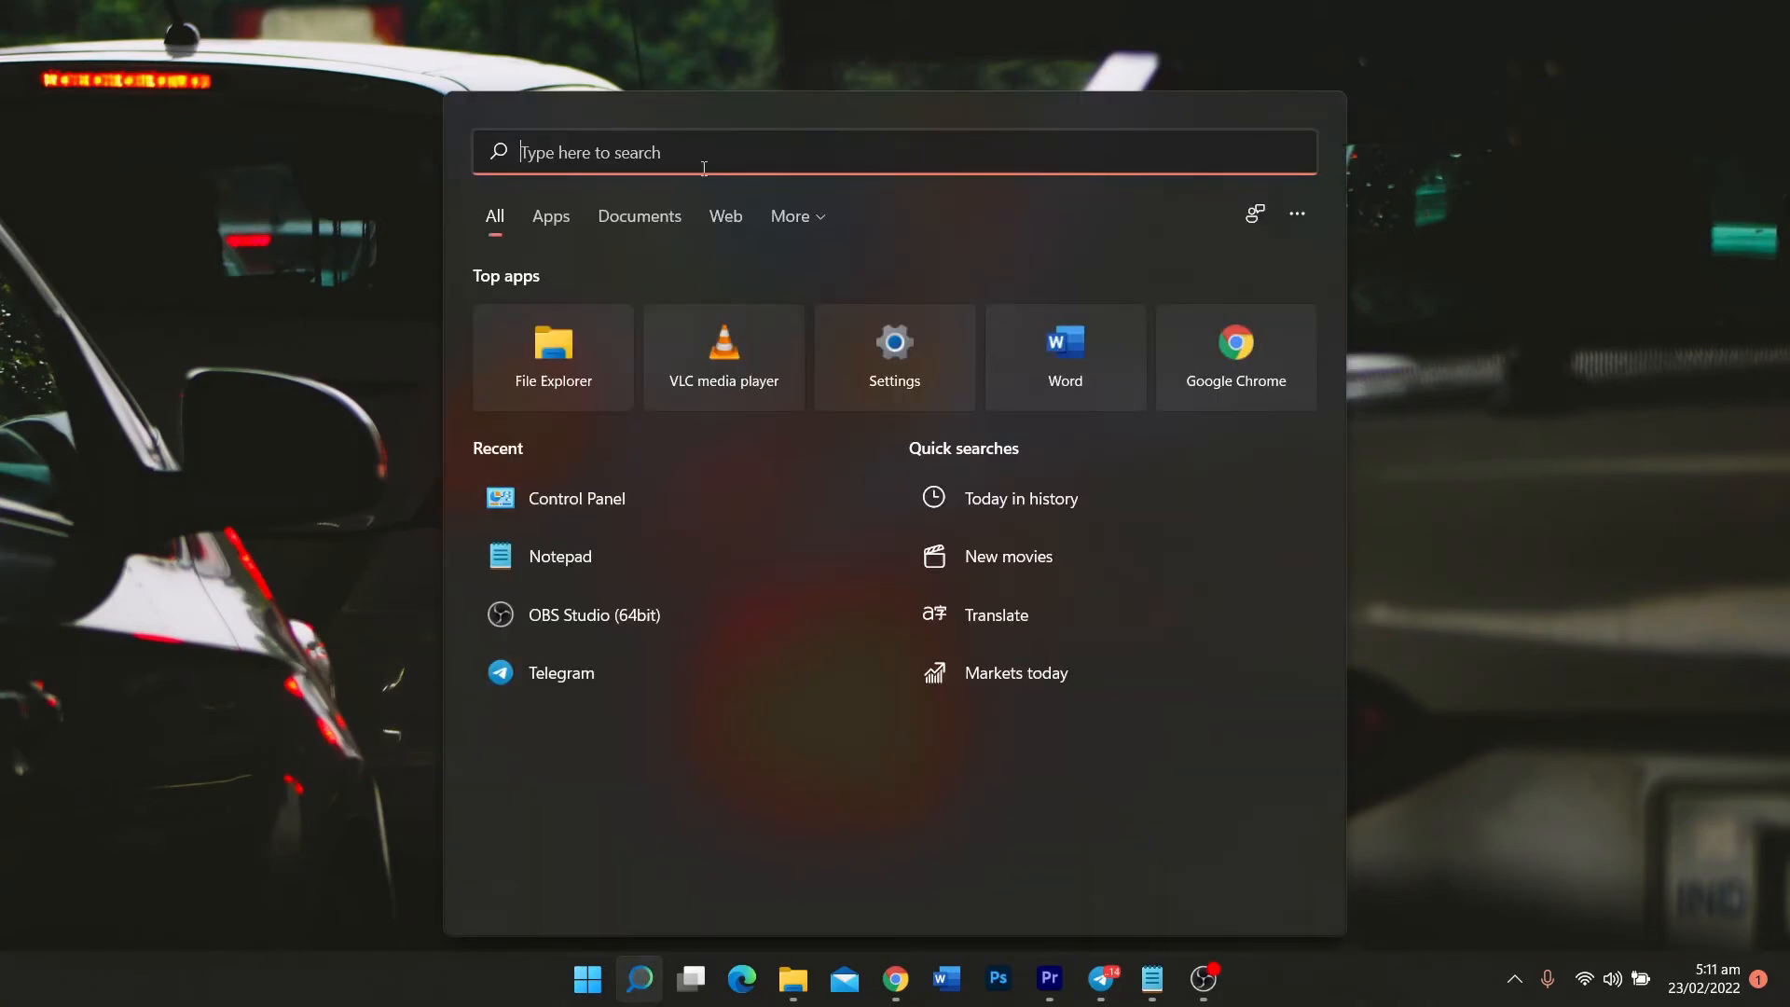
pyautogui.write('cmd')
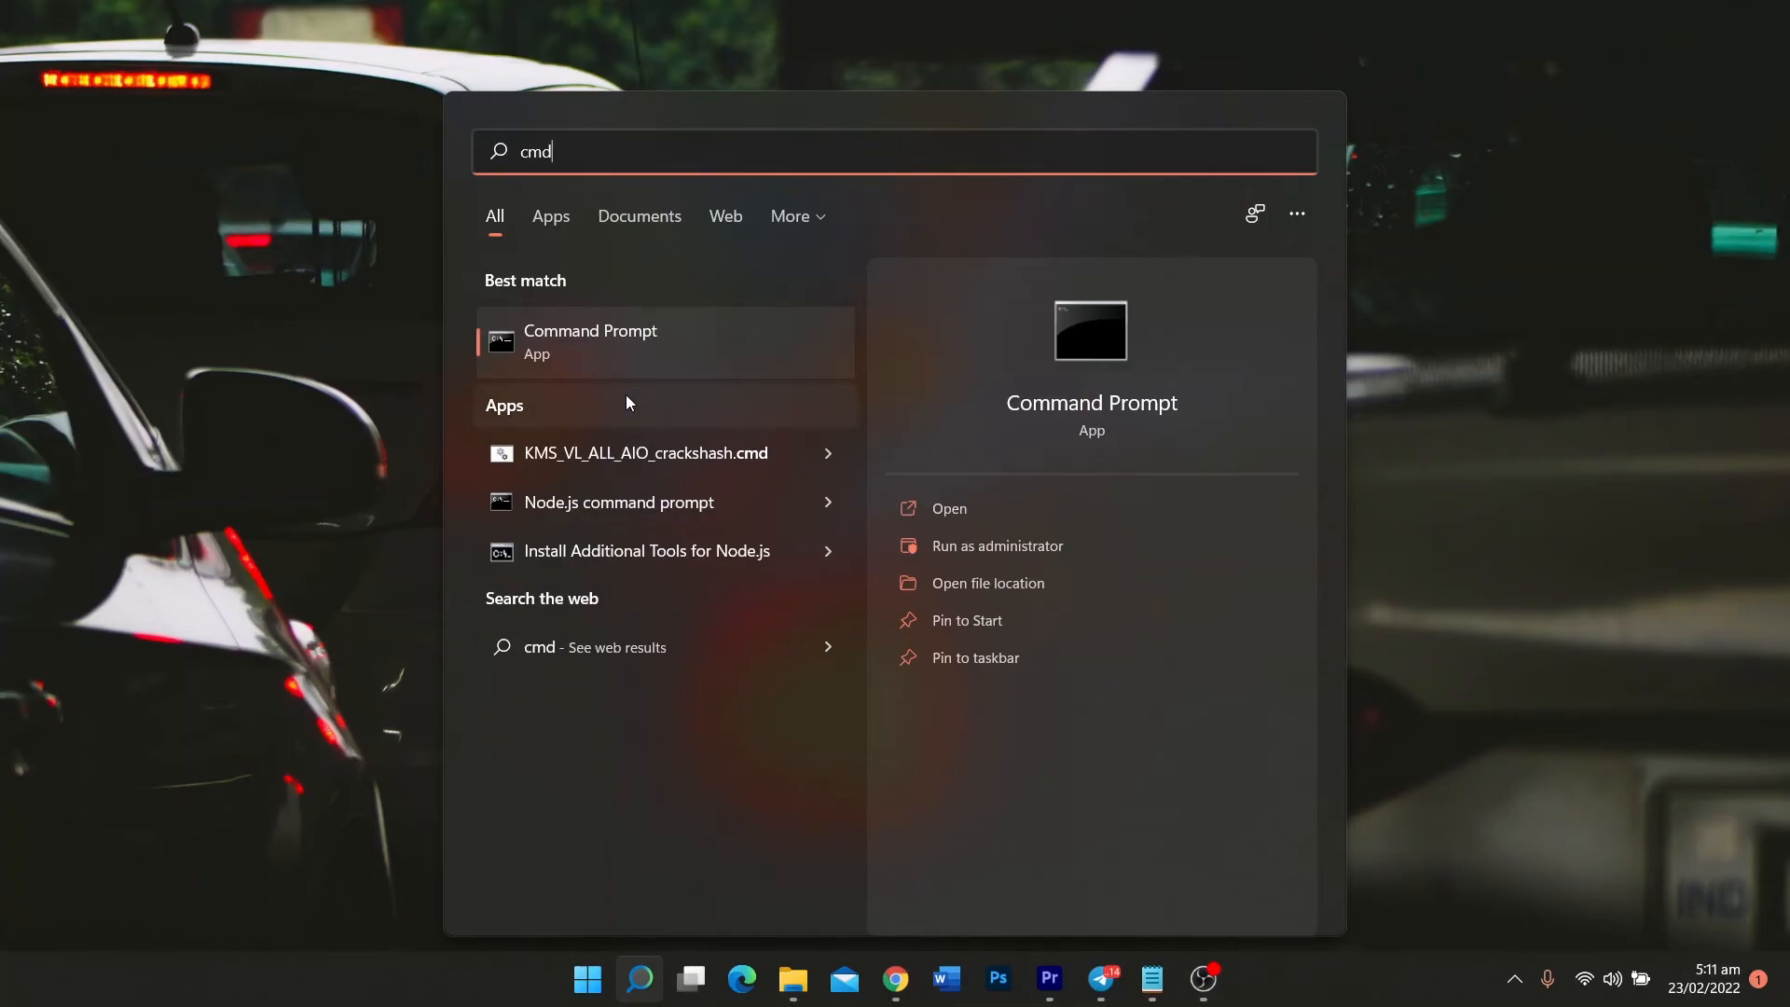
pyautogui.click(599, 340)
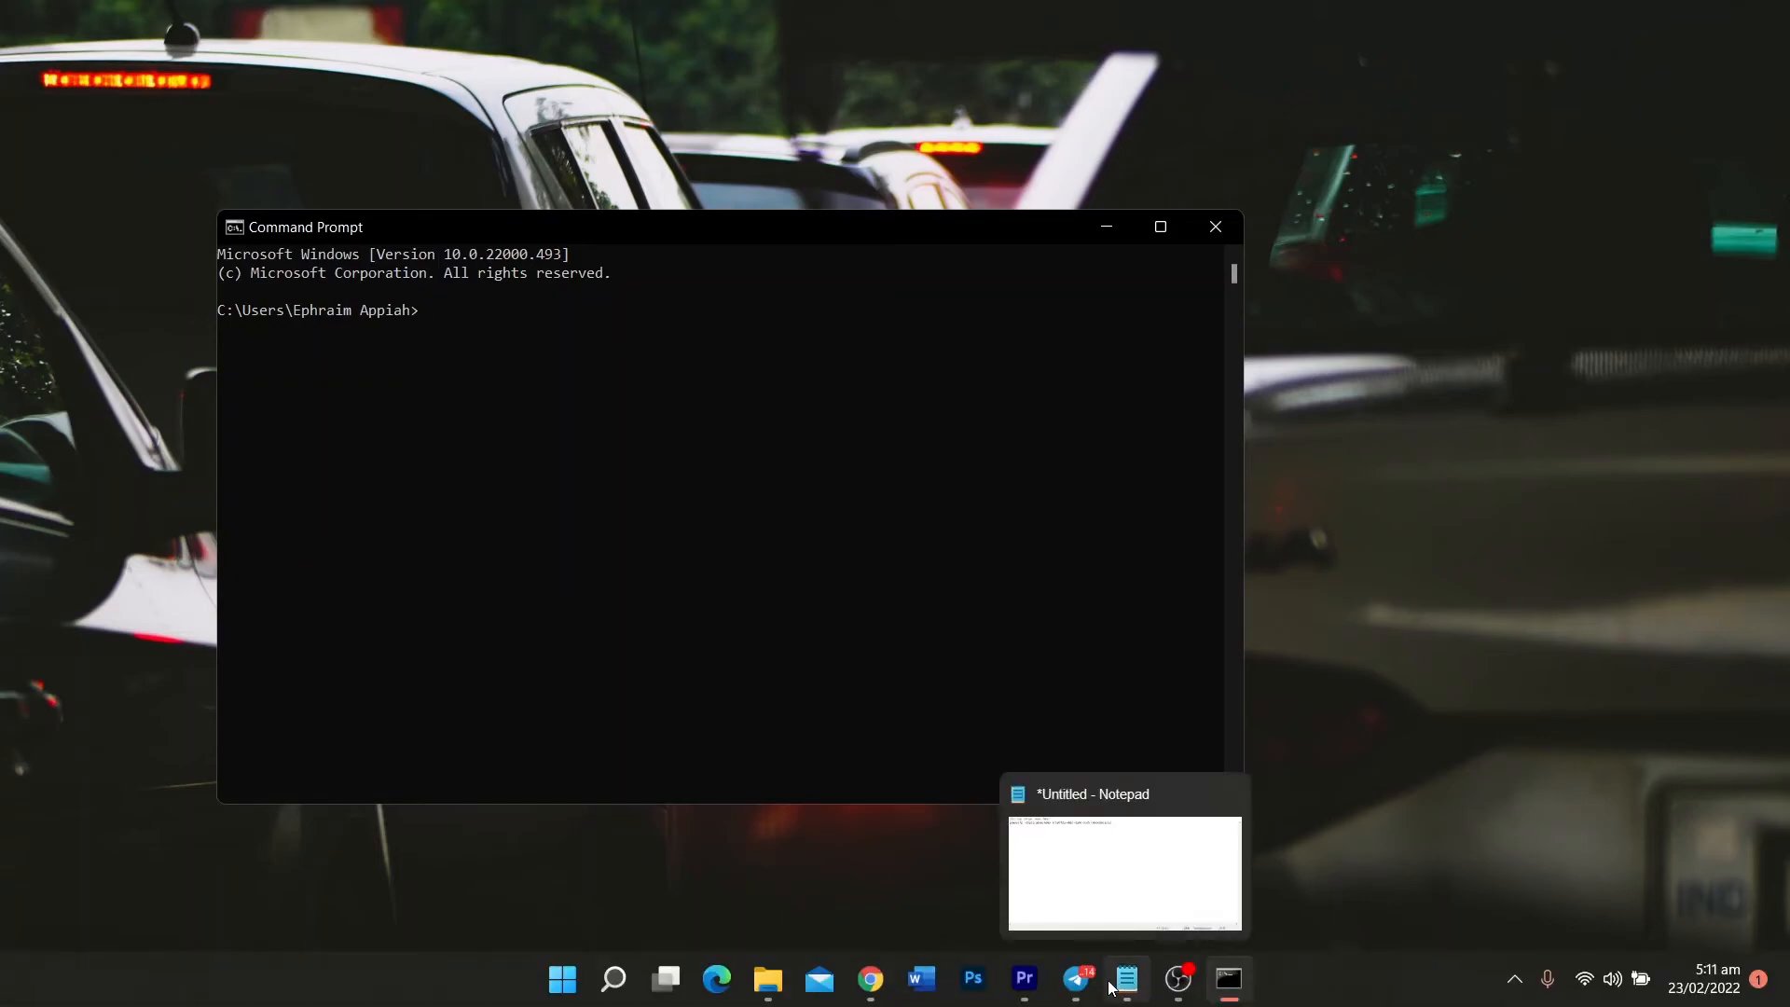
# - Switch to the untitled Notepad note, copy its powercfg -duplicatescheme 8c5e7fda-e8bf-4a96-9a85-a6e23a8c635c line and minimize Notepad
pyautogui.click(1113, 985)
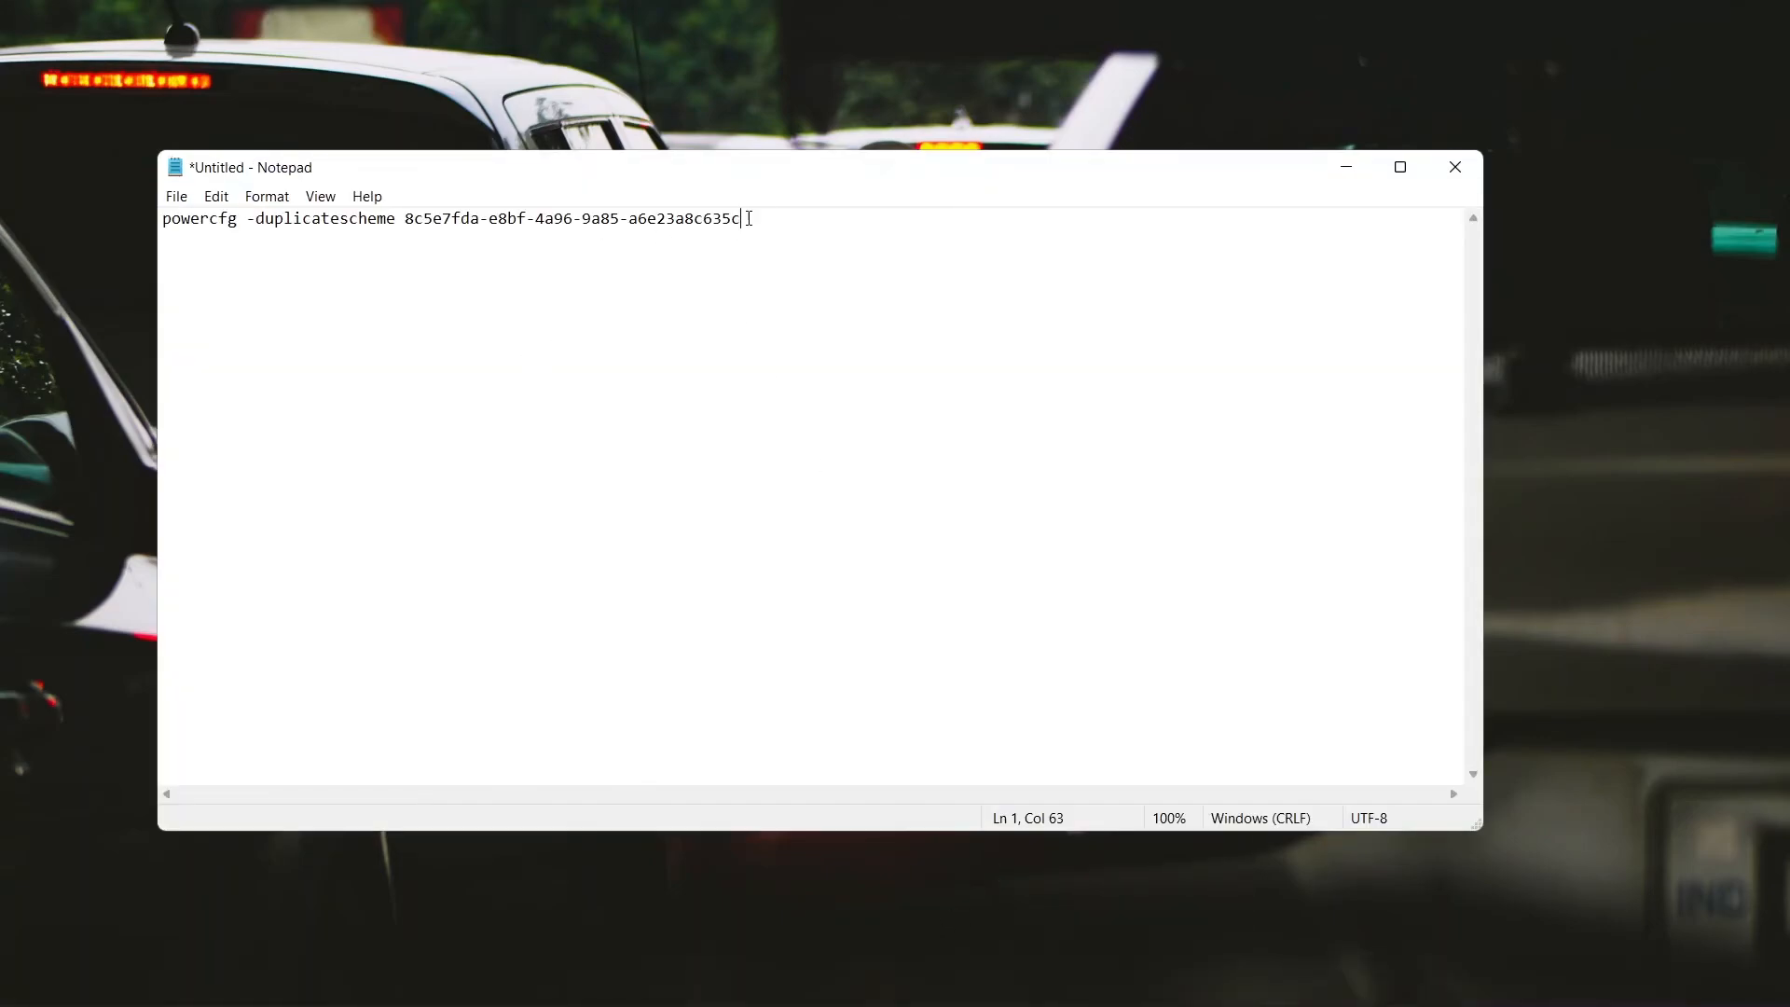
pyautogui.moveTo(788, 222); pyautogui.dragTo(167, 283)
pyautogui.click(163, 284)
pyautogui.moveTo(765, 216); pyautogui.dragTo(151, 241)
pyautogui.hotkey('ctrl', 'c')
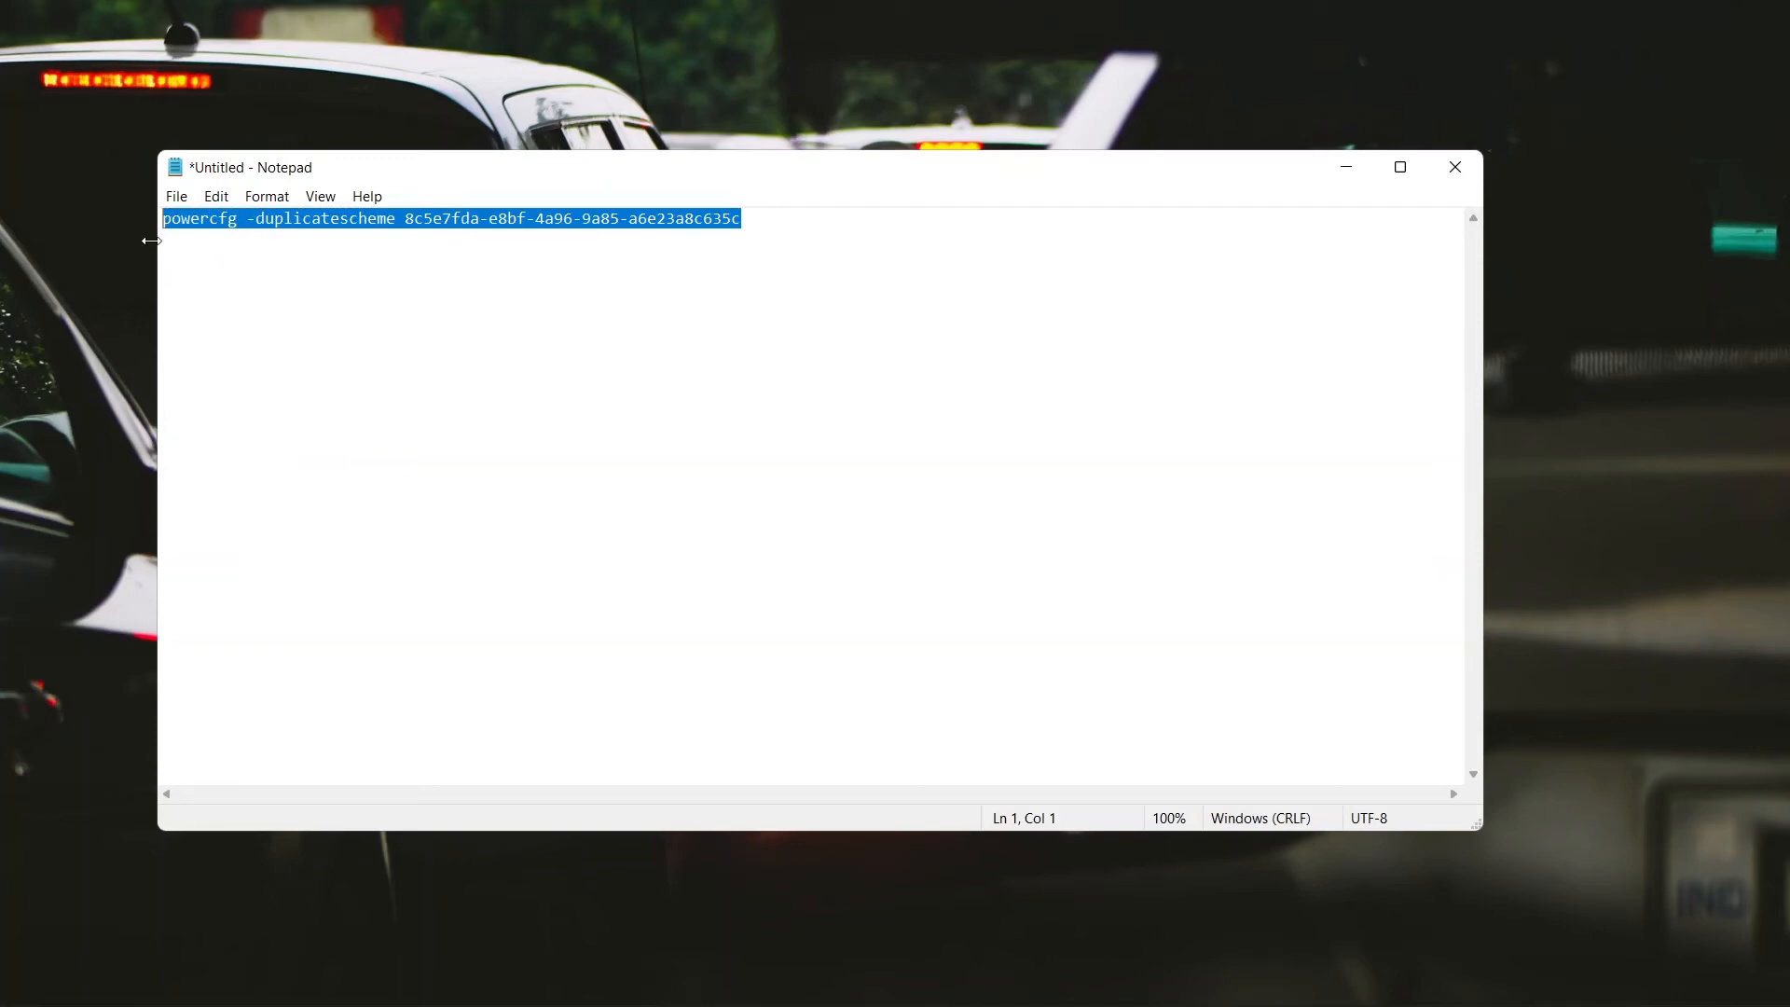
pyautogui.click(1346, 171)
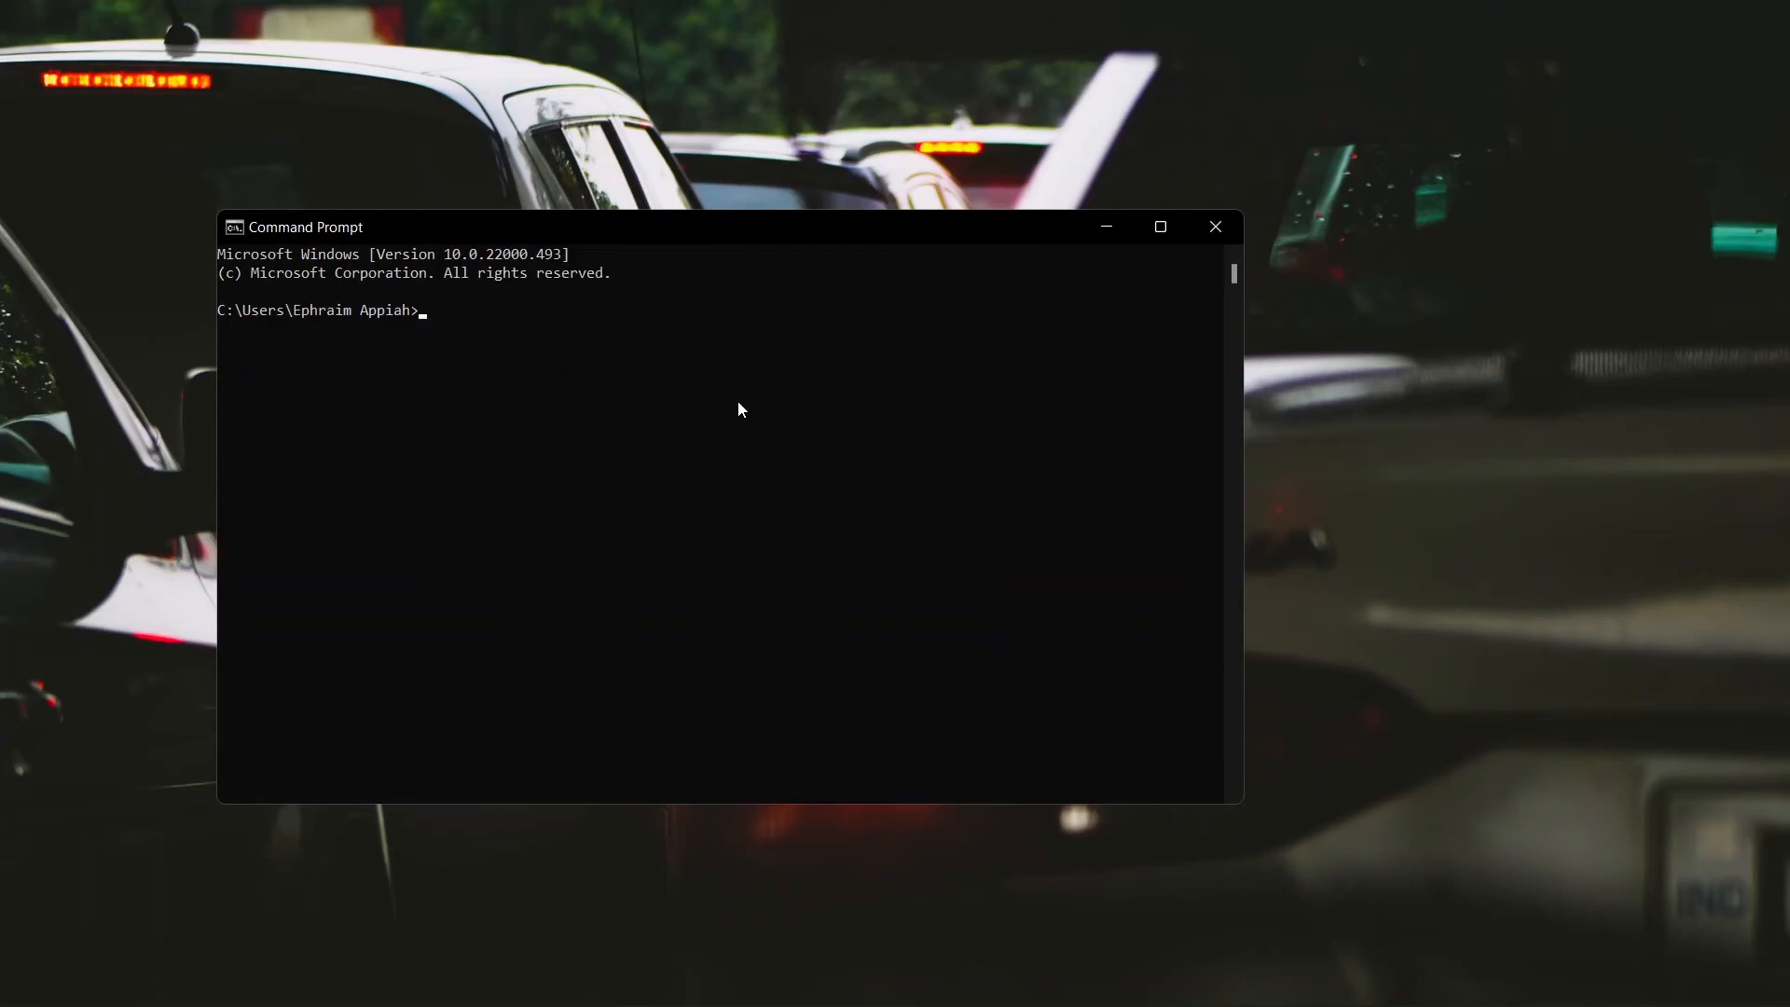
# - Run powercfg -duplicatescheme 8c5e7fda-e8bf-4a96-9a85-a6e23a8c635c in Command Prompt and minimize its window
pyautogui.hotkey('ctrl', 'v')
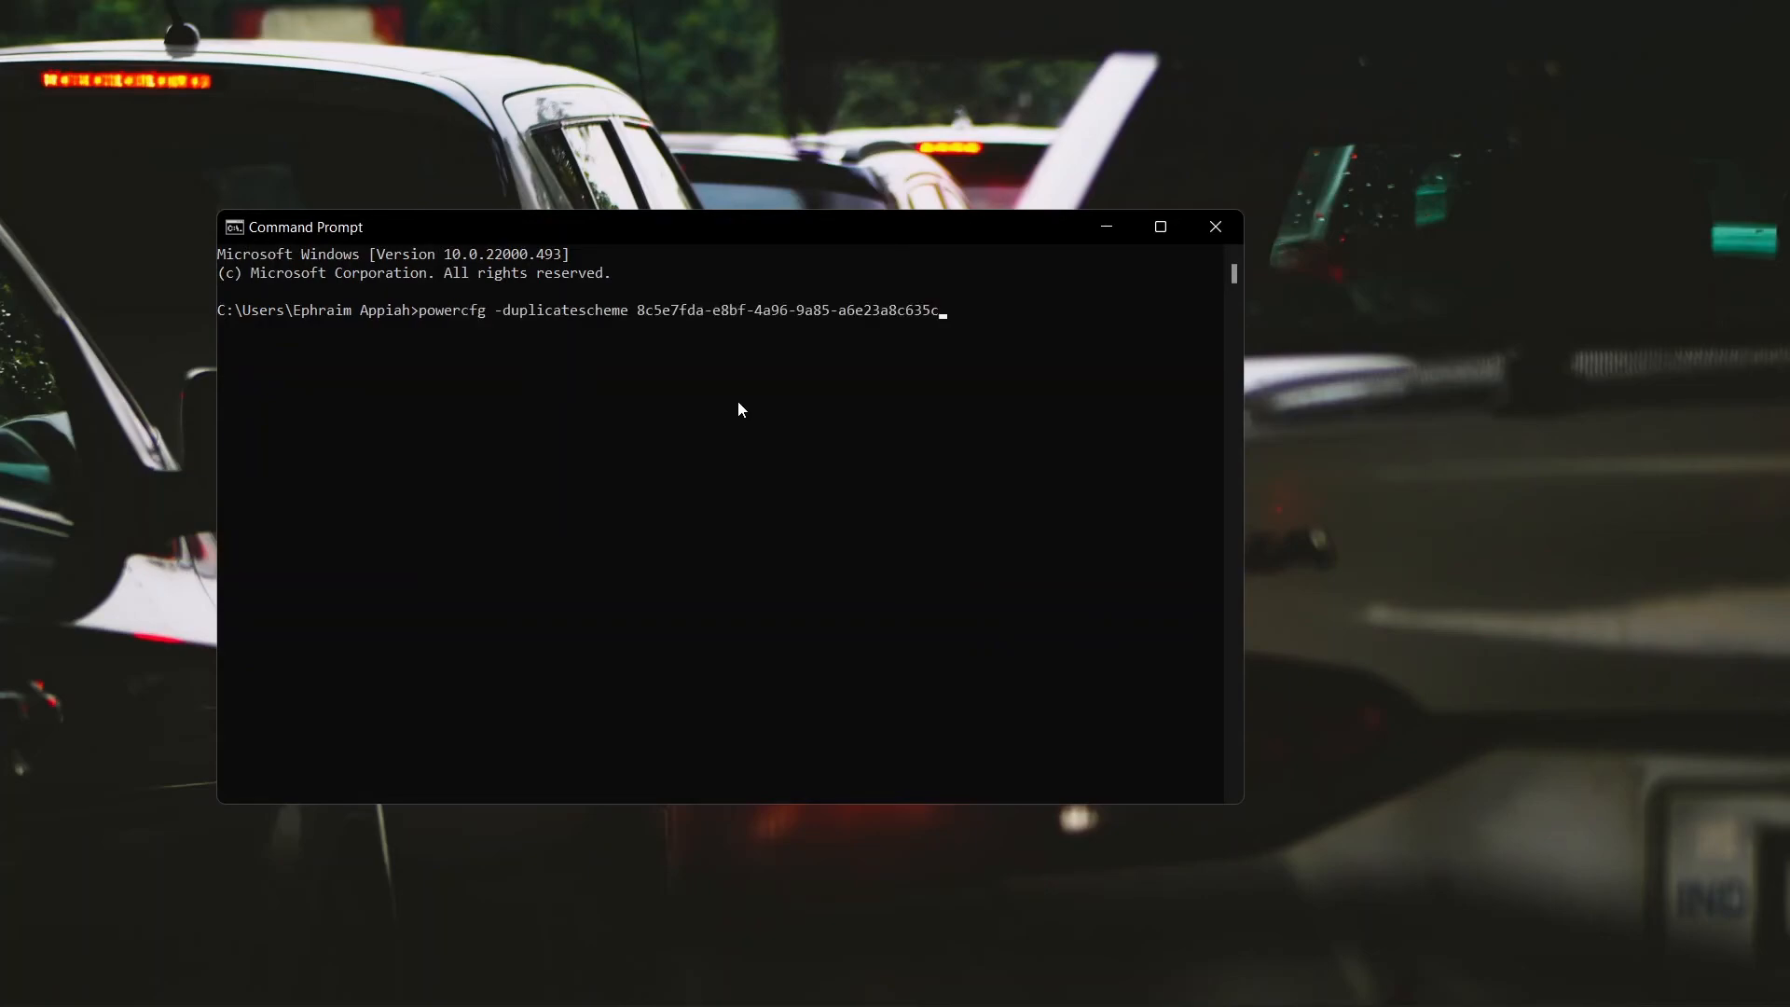
pyautogui.press('Return')
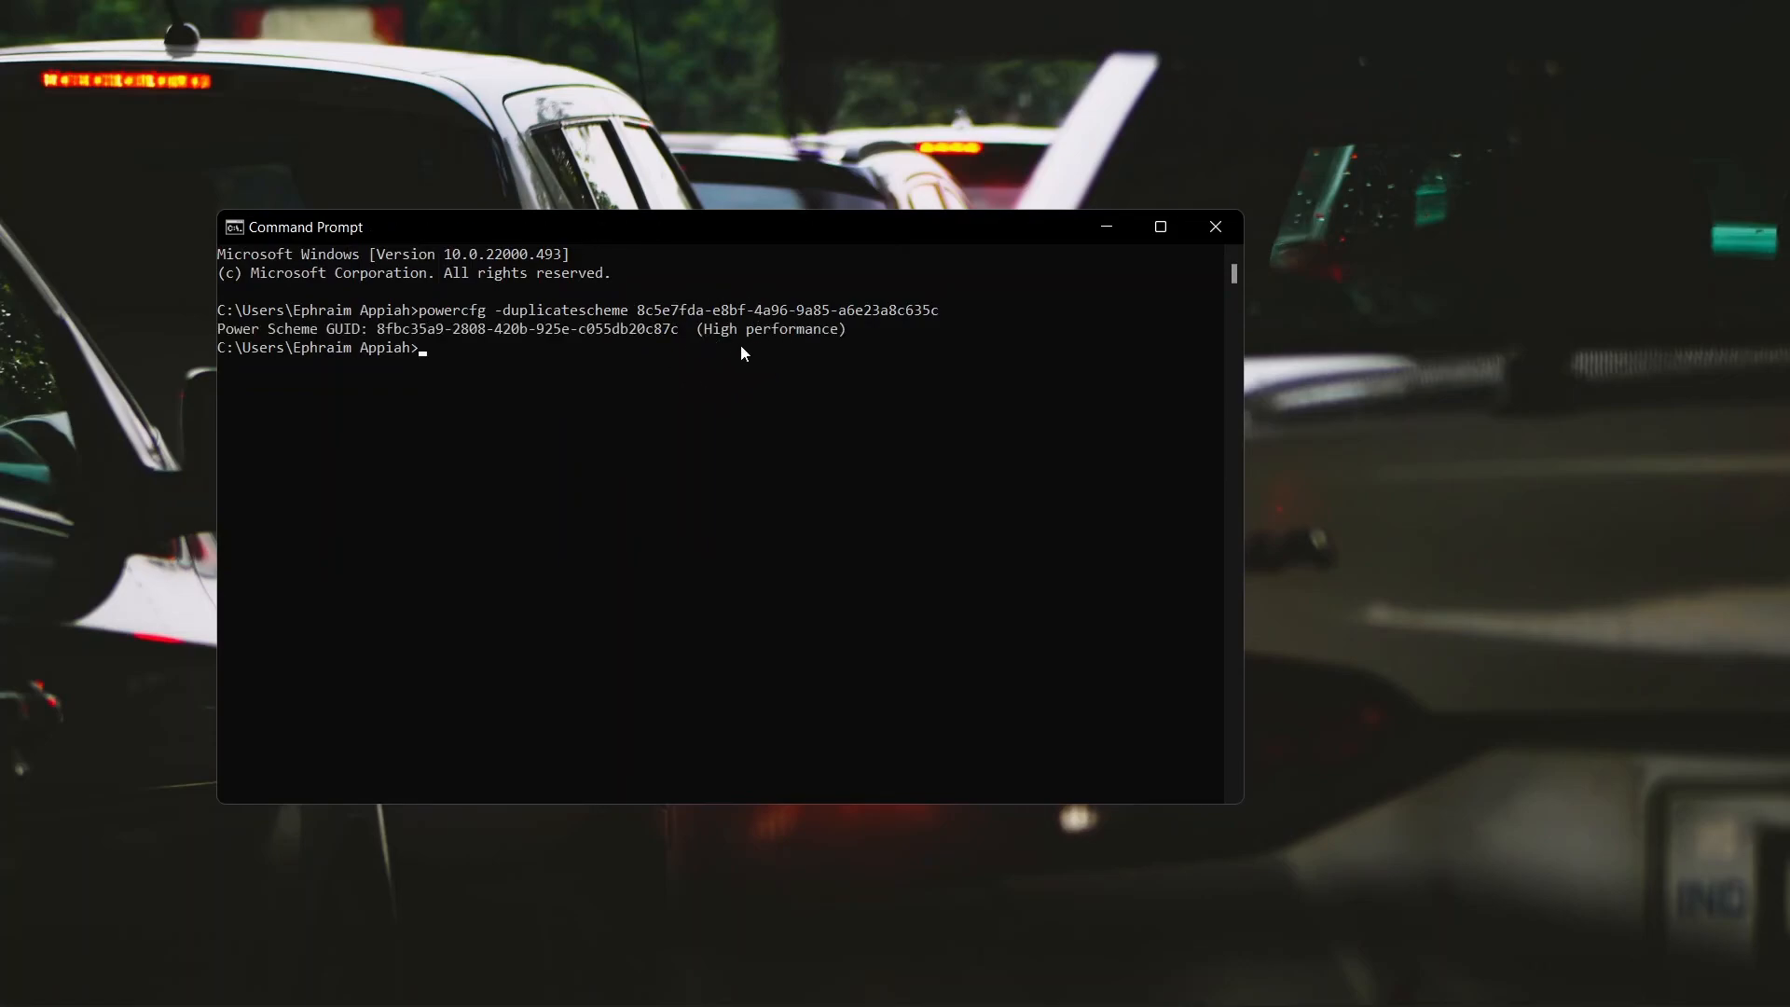
pyautogui.click(1096, 231)
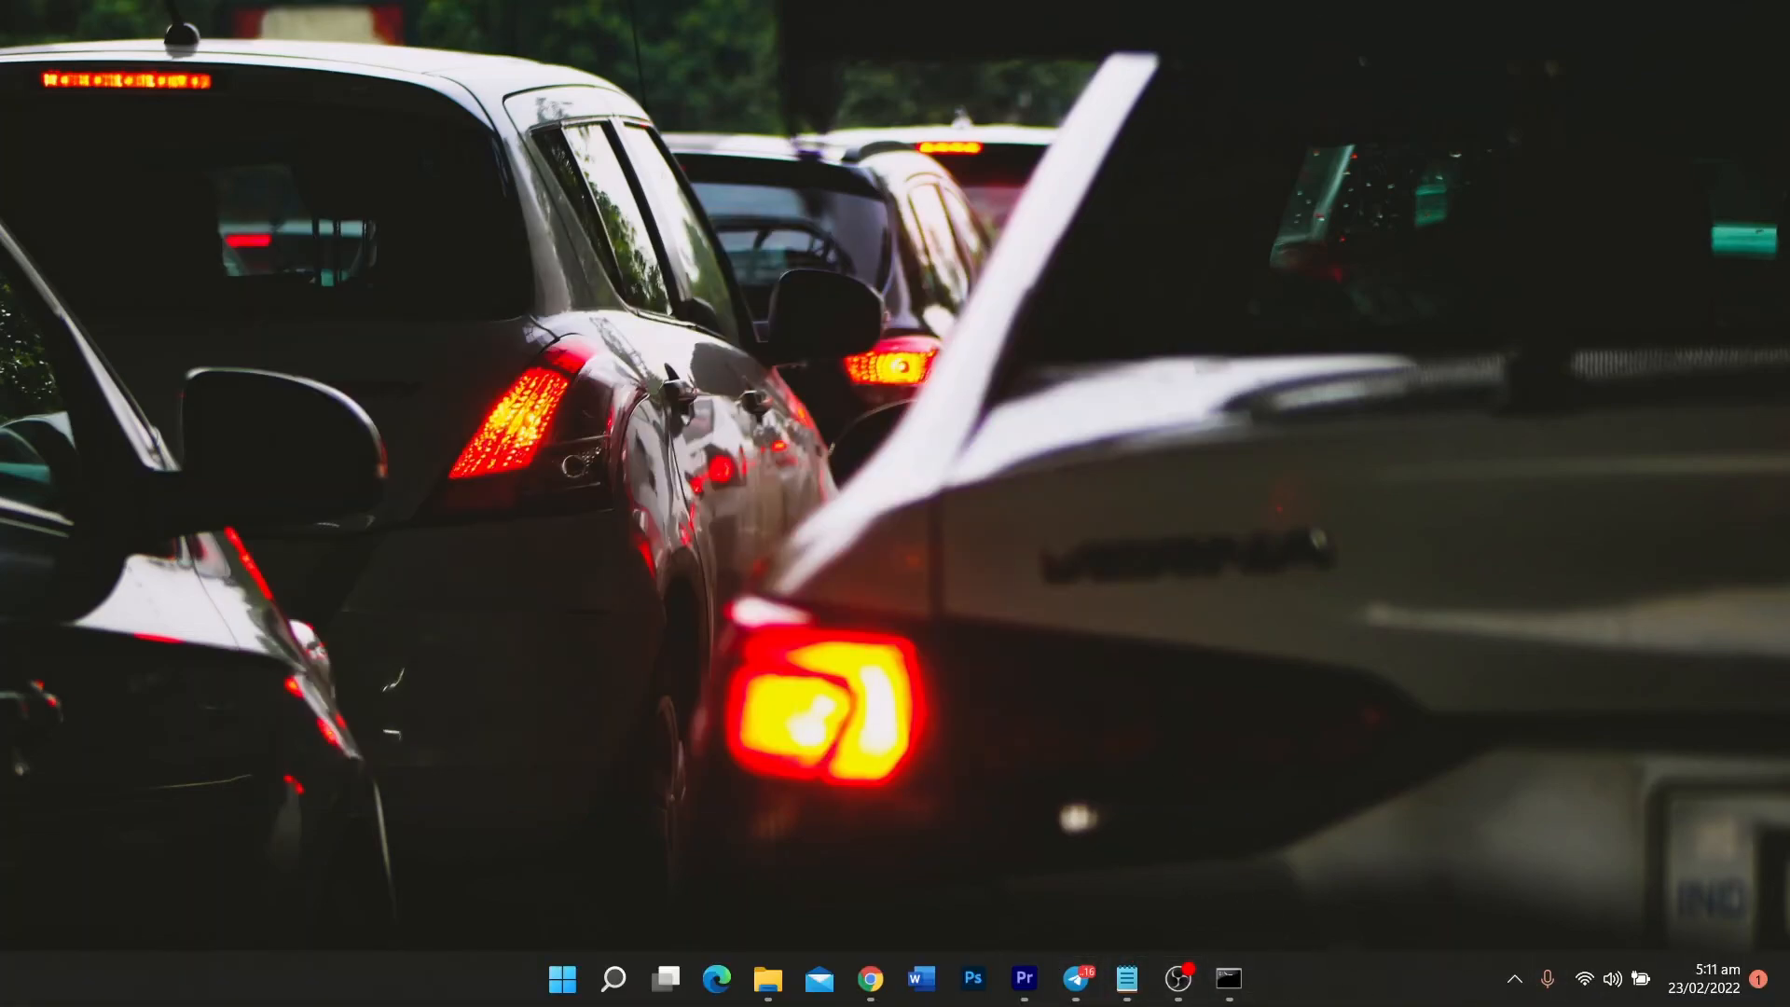
# - Reopen Power Options in Control Panel, select the High performance plan among the additional plans and close the window
pyautogui.click(613, 978)
pyautogui.click(564, 558)
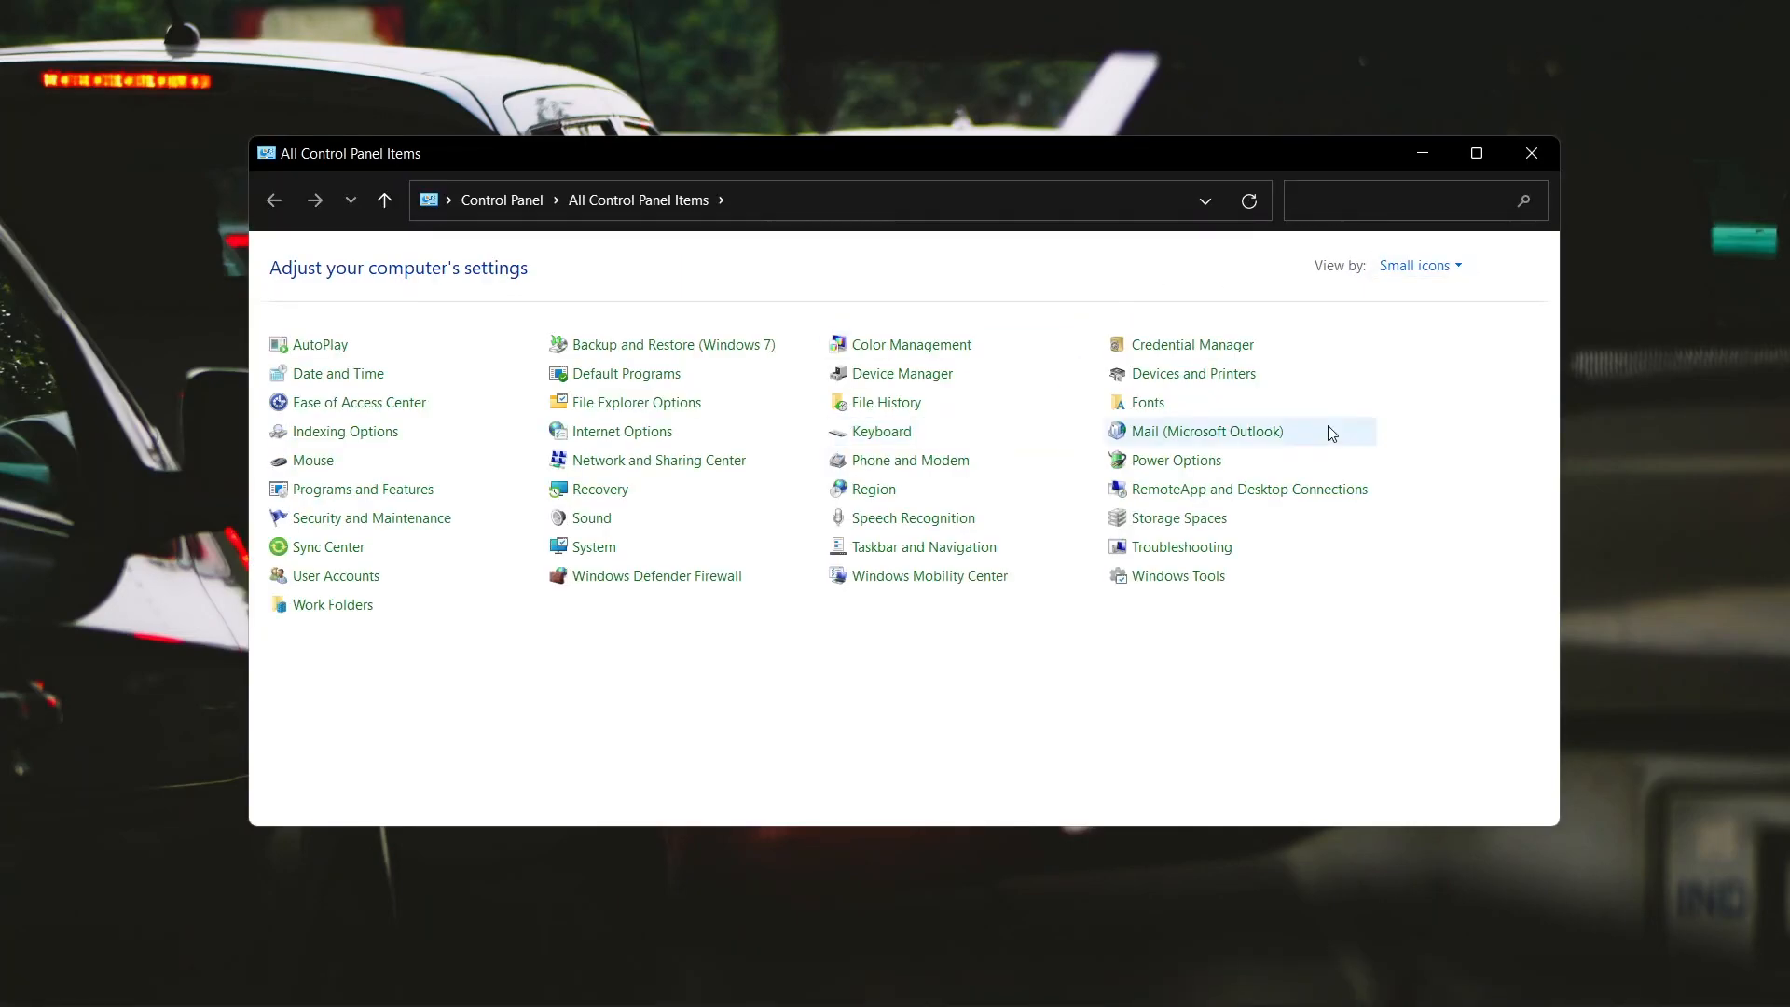
pyautogui.click(1218, 467)
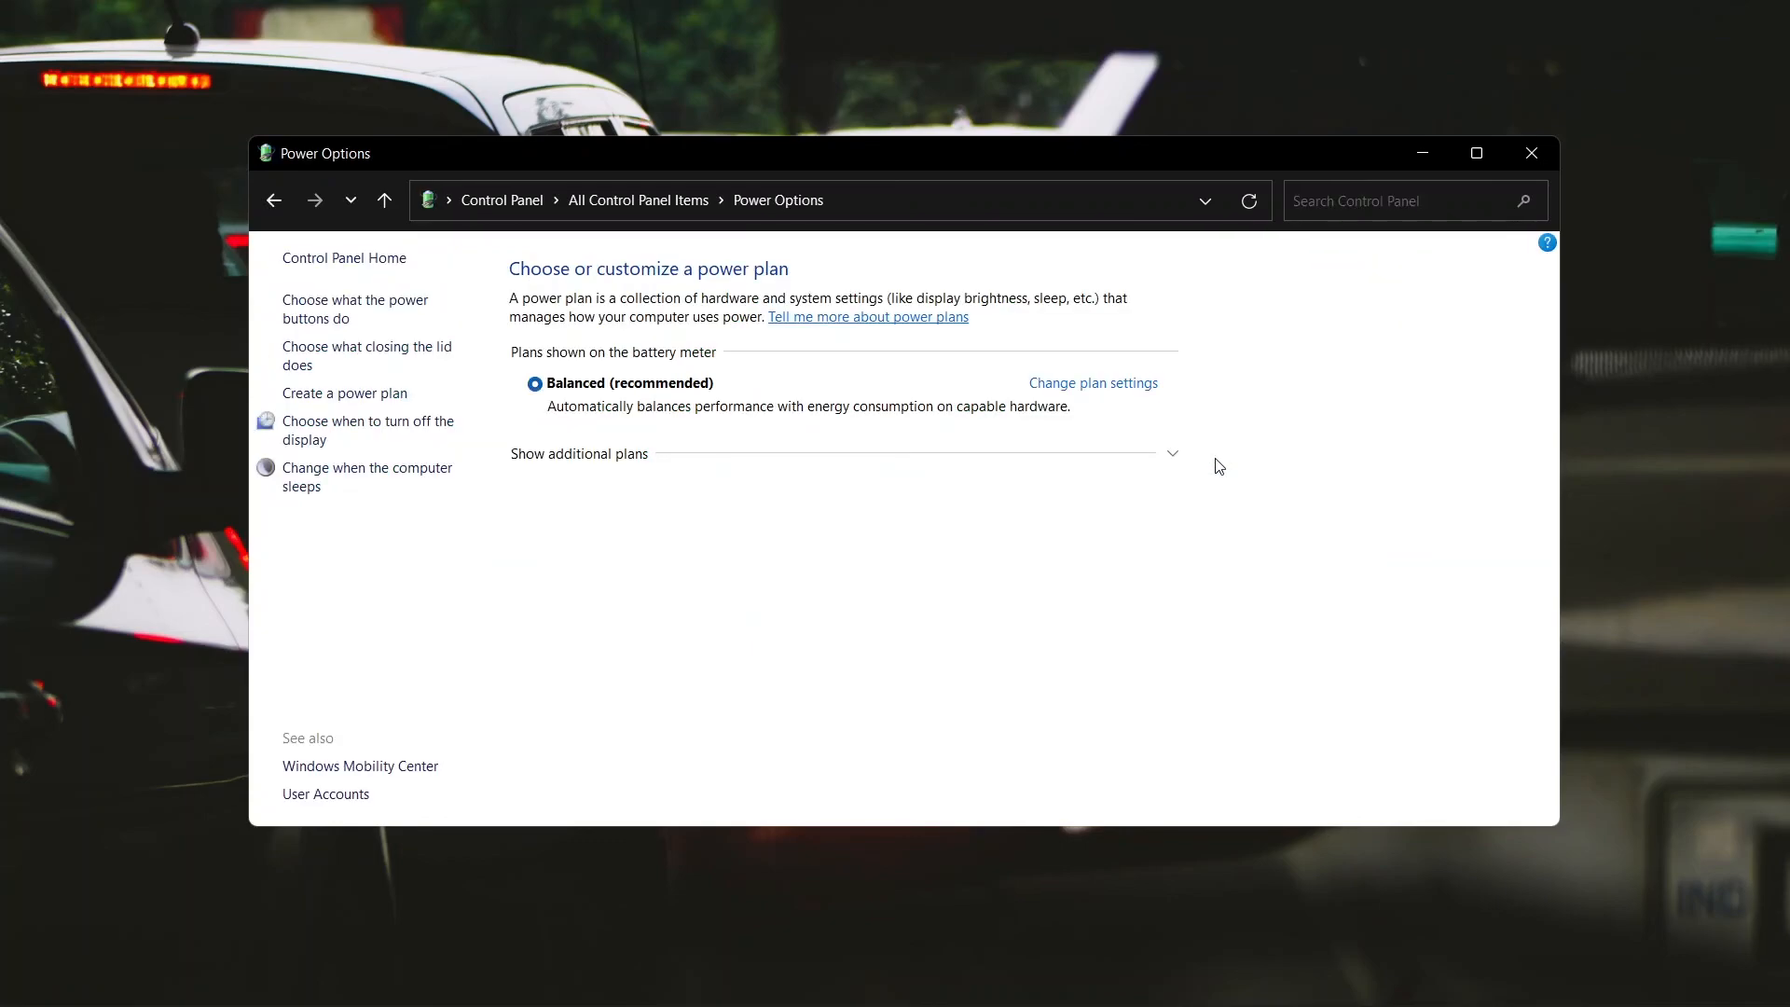
pyautogui.click(1175, 457)
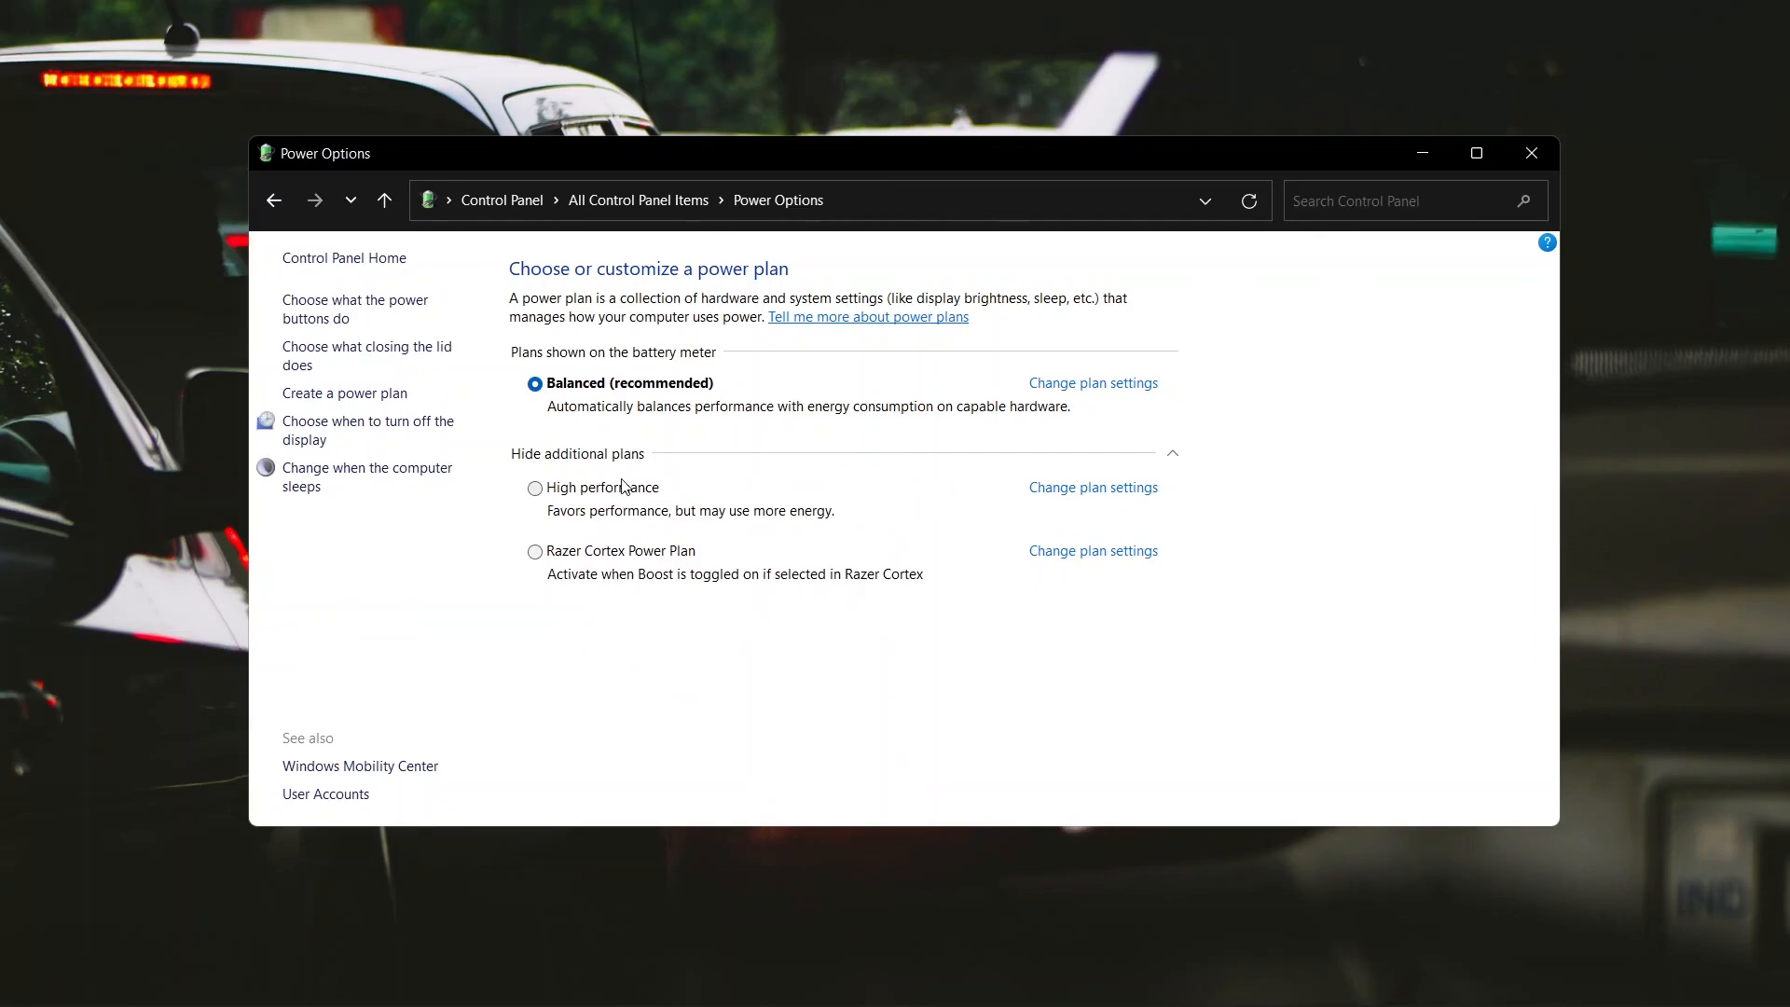
pyautogui.click(536, 489)
pyautogui.click(1532, 153)
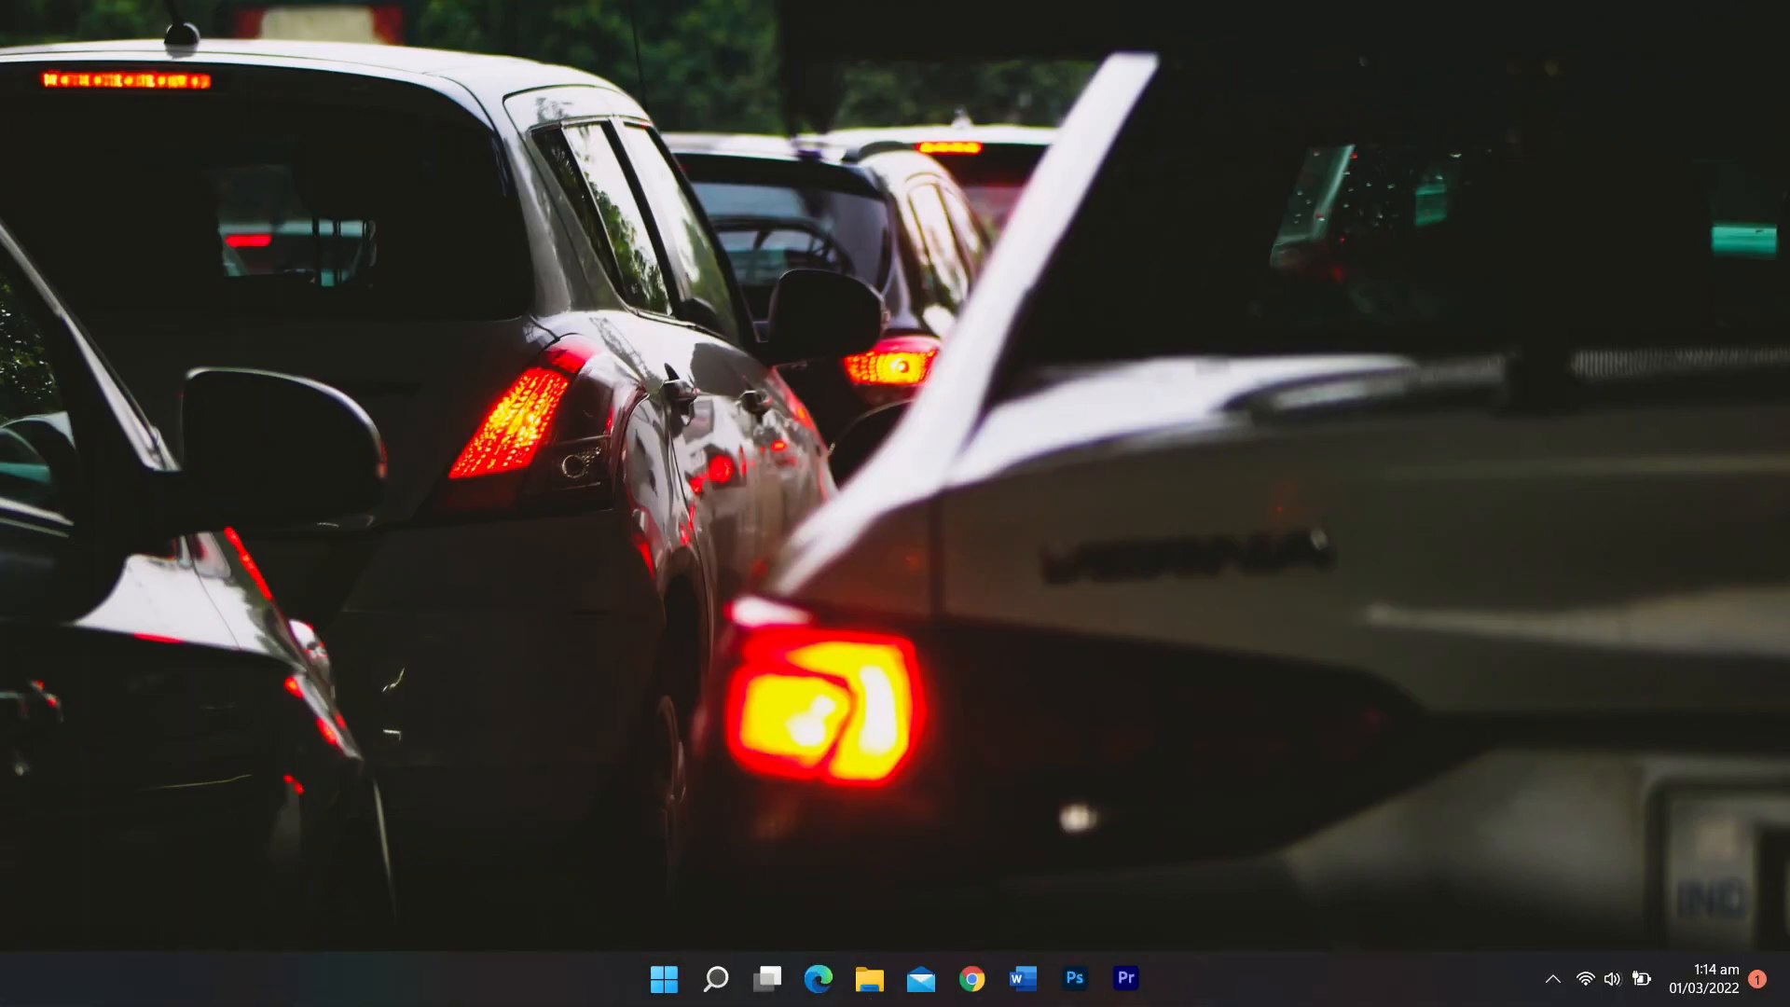